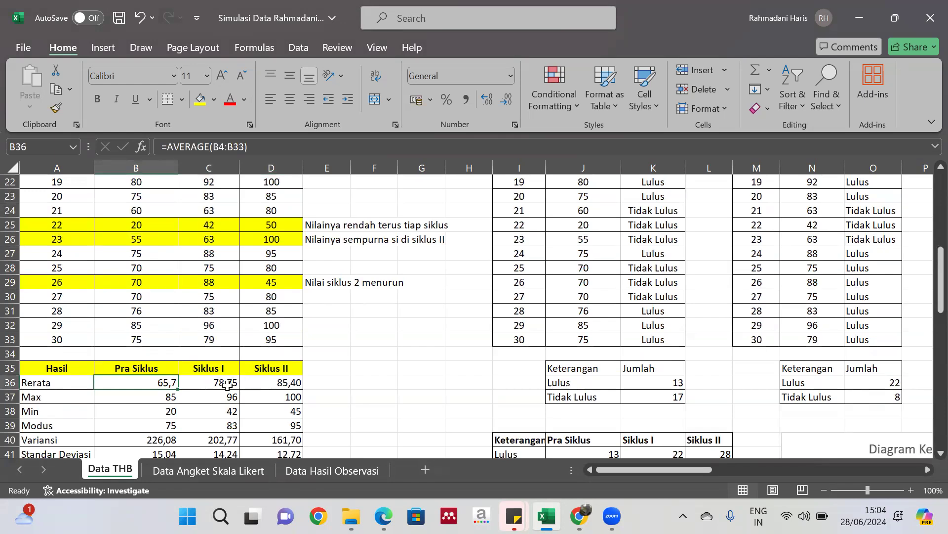
Step: Inspect the AVERAGE formula for the Siklus I Rerata in C36 and its source range C4:C33
{"action": "left_click", "coordinate": [228, 383]}
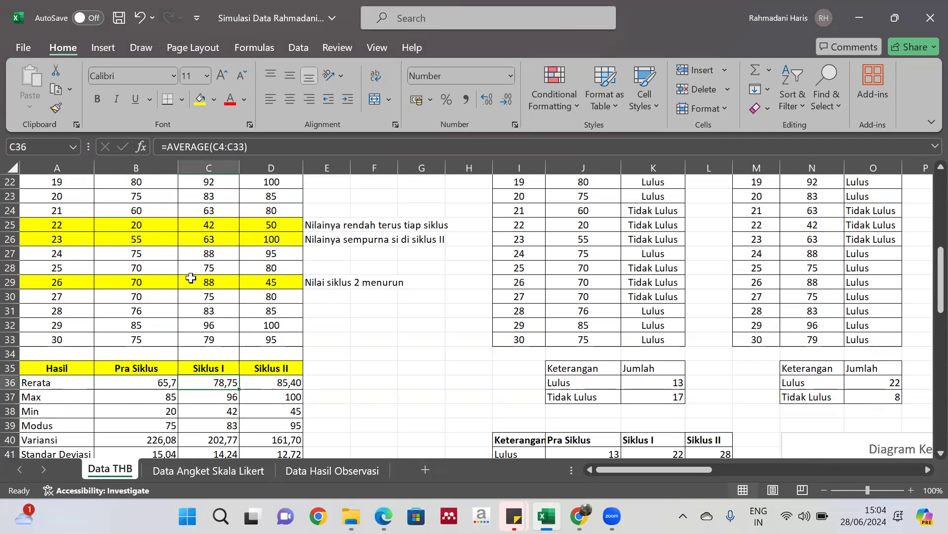
{"action": "double_click", "coordinate": [222, 384]}
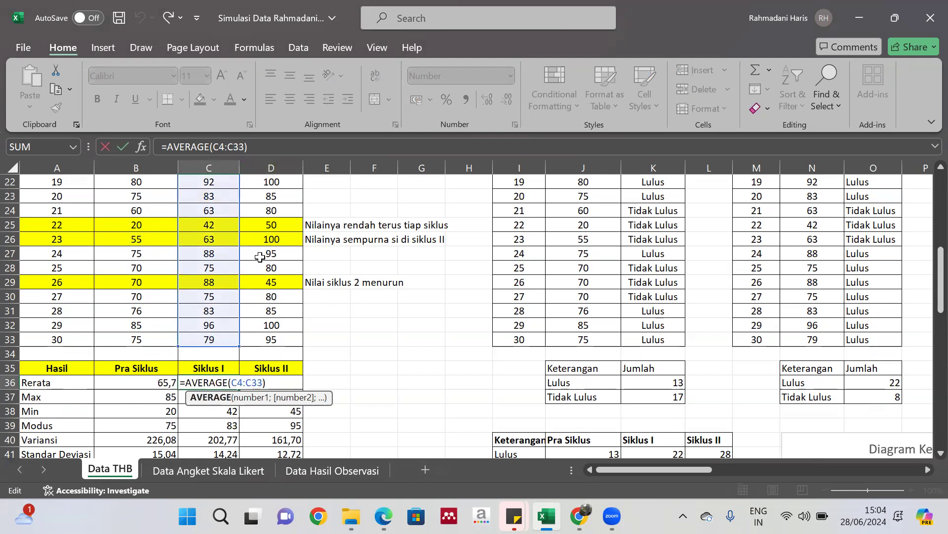
{"action": "scroll", "coordinate": [261, 255], "scroll_direction": "up", "scroll_amount": 7}
{"action": "scroll", "coordinate": [226, 243], "scroll_direction": "down", "scroll_amount": 5}
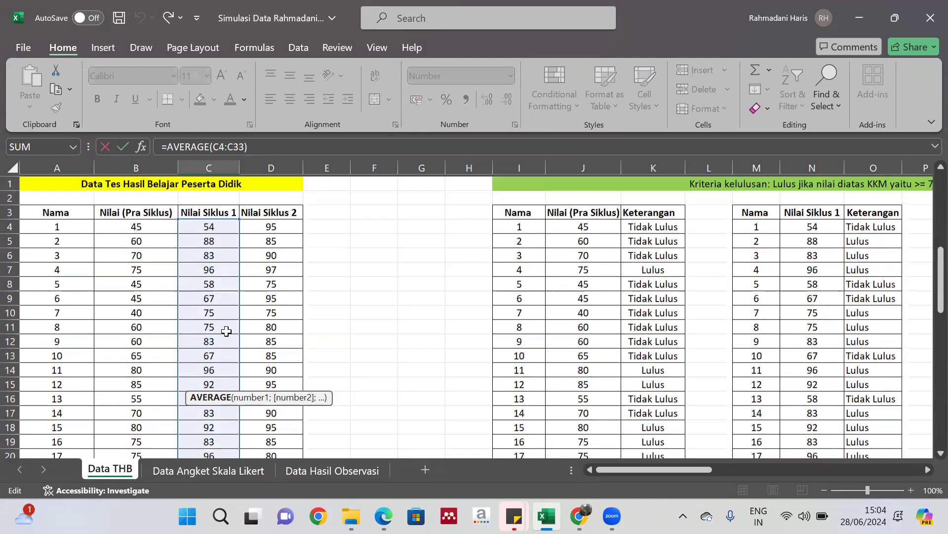
{"action": "scroll", "coordinate": [227, 331], "scroll_direction": "down", "scroll_amount": 2}
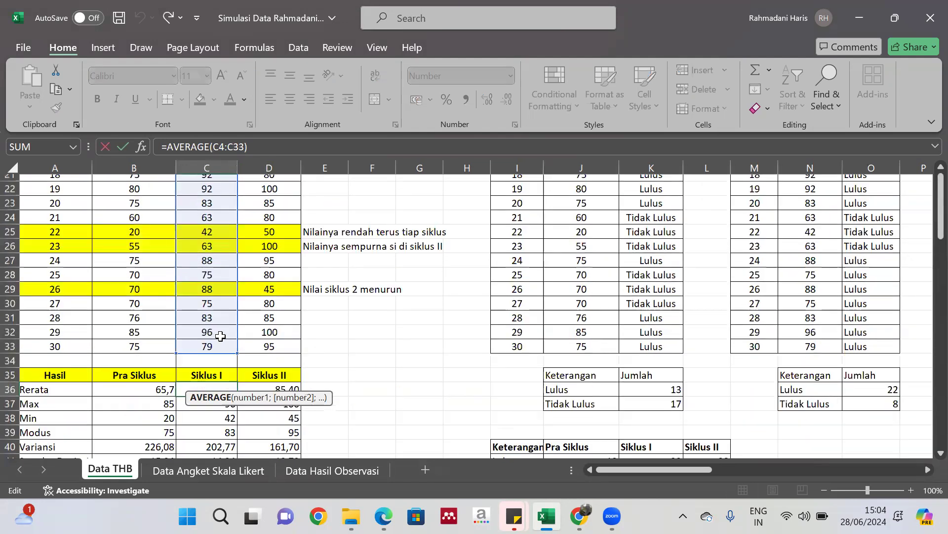
{"action": "key", "text": "Return"}
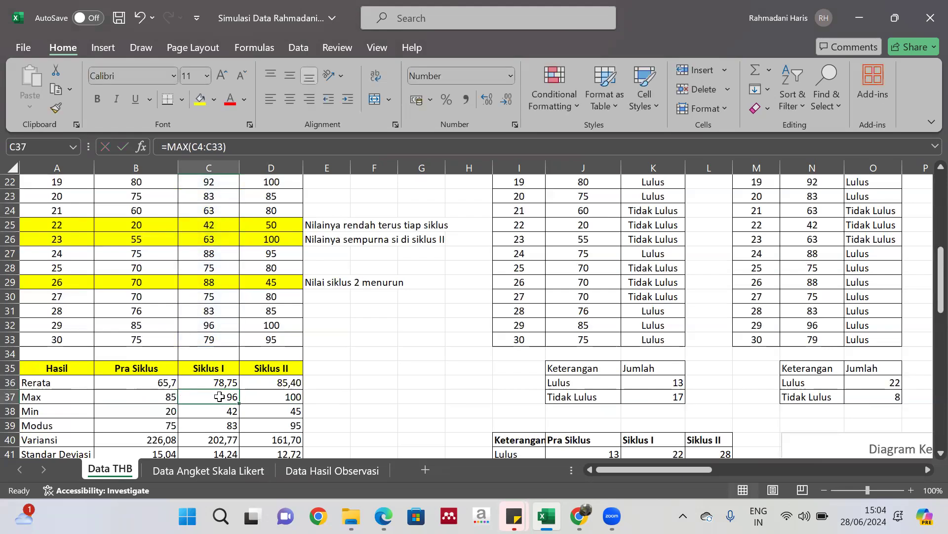
Step: Inspect the MAX formula for Siklus I in C37 and the score range it covers
{"action": "double_click", "coordinate": [219, 396]}
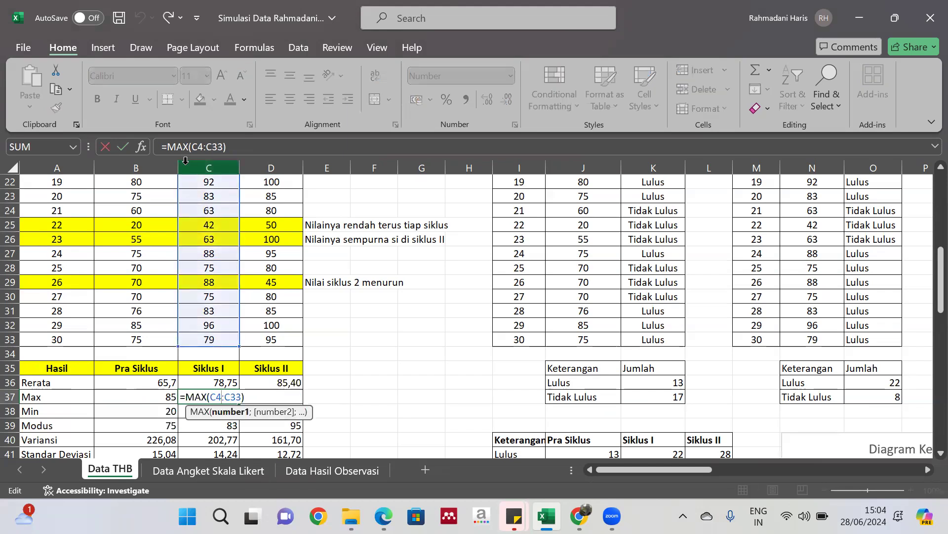
{"action": "scroll", "coordinate": [215, 226], "scroll_direction": "up", "scroll_amount": 7}
{"action": "scroll", "coordinate": [215, 225], "scroll_direction": "up", "scroll_amount": 1}
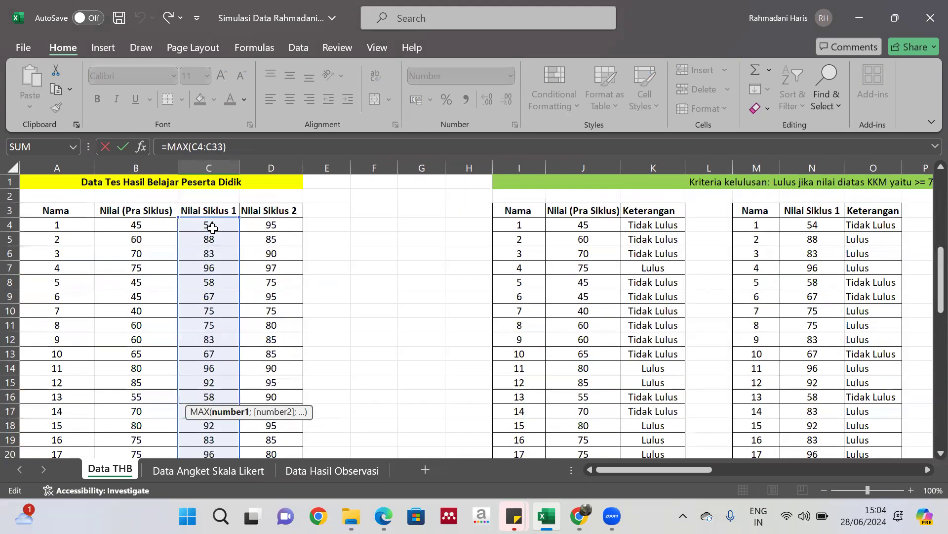
{"action": "scroll", "coordinate": [213, 227], "scroll_direction": "down", "scroll_amount": 9}
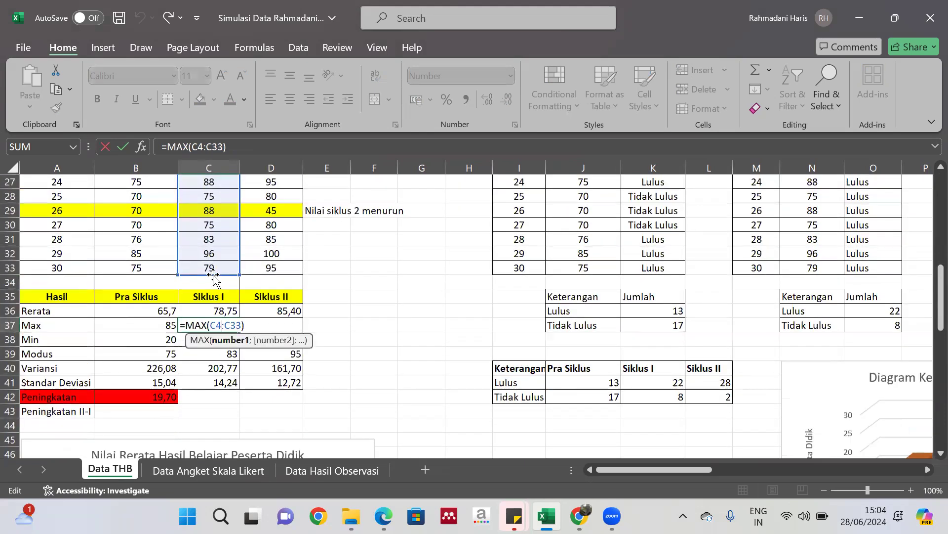
{"action": "key", "text": "Return"}
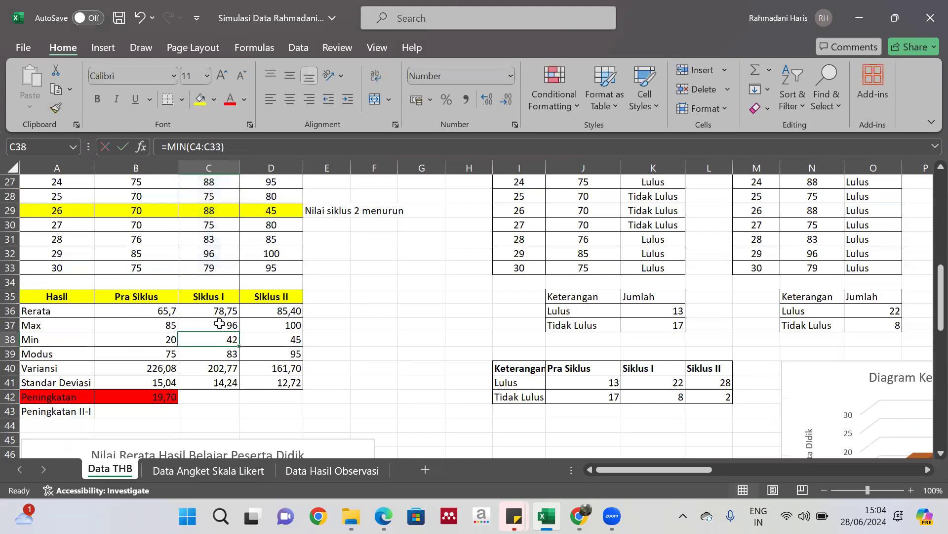
Step: Inspect the MIN formula for Siklus I in C38 and the score range it covers
{"action": "double_click", "coordinate": [220, 340]}
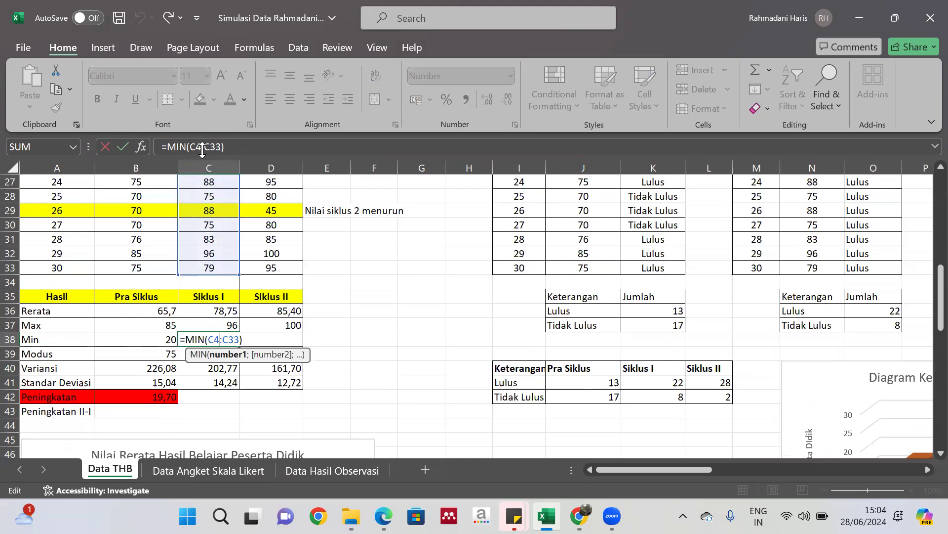
{"action": "scroll", "coordinate": [210, 208], "scroll_direction": "up", "scroll_amount": 6}
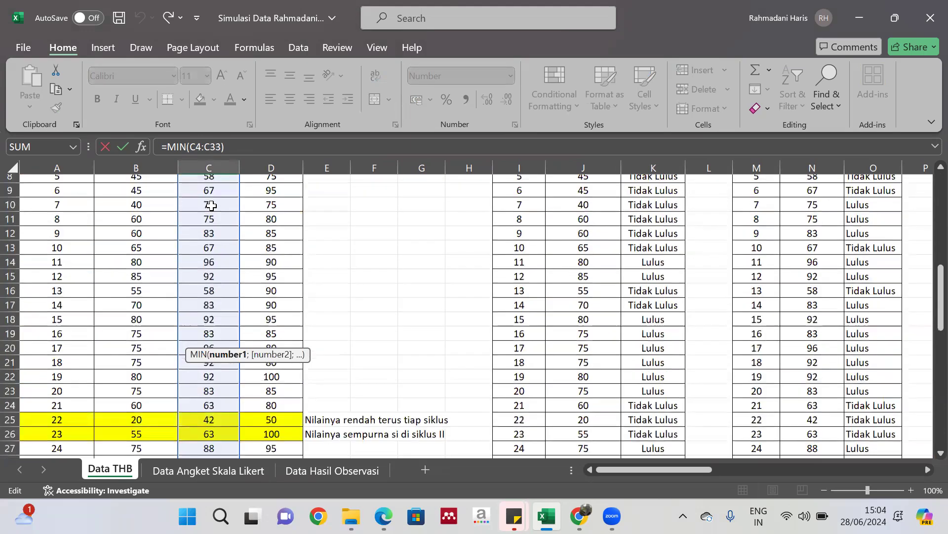
{"action": "scroll", "coordinate": [212, 205], "scroll_direction": "up", "scroll_amount": 3}
{"action": "scroll", "coordinate": [212, 205], "scroll_direction": "down", "scroll_amount": 5}
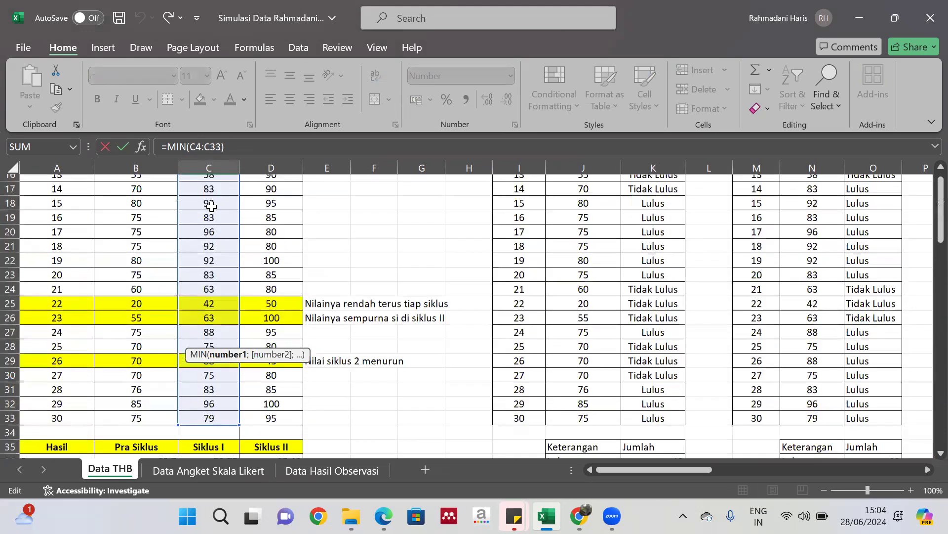
{"action": "scroll", "coordinate": [212, 205], "scroll_direction": "down", "scroll_amount": 3}
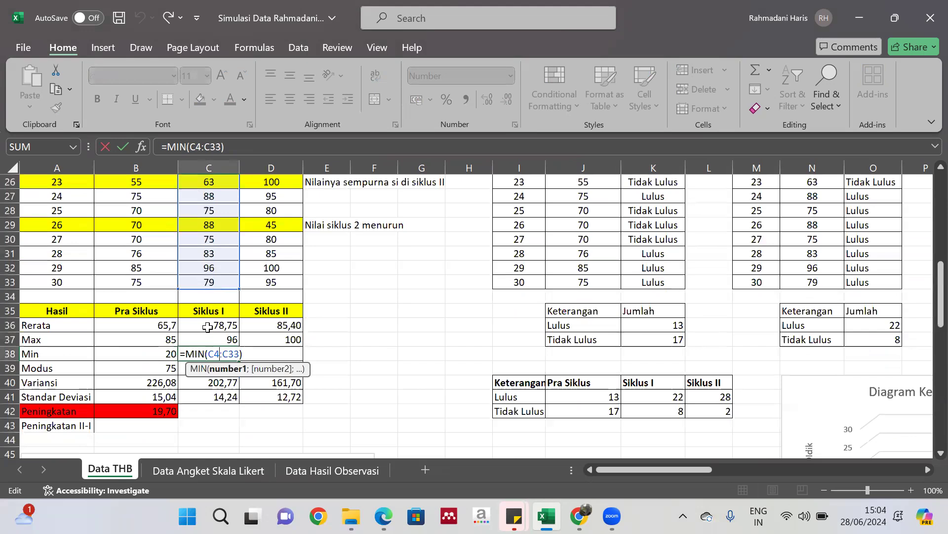
{"action": "key", "text": "Return"}
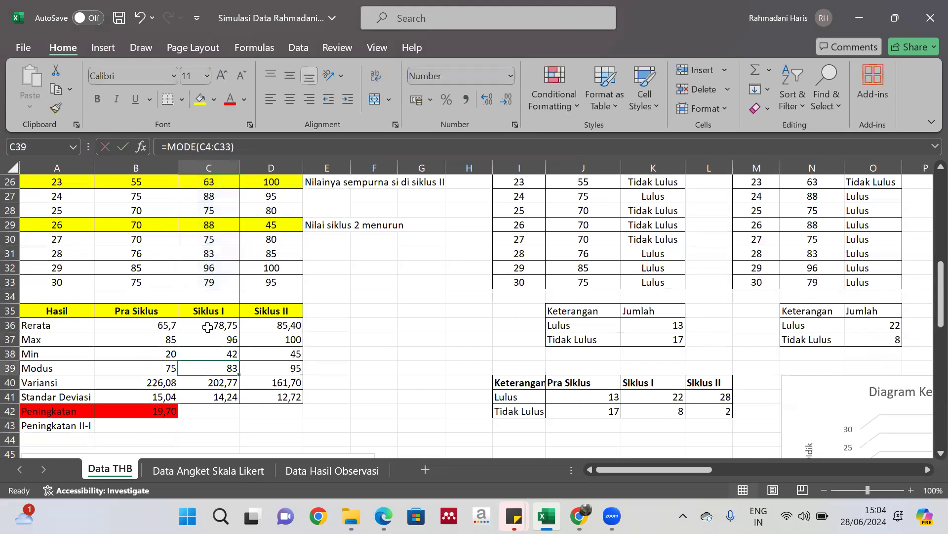
Step: Clear the Siklus II formulas for Rerata, Max, Min and Modus in D36 through D39
{"action": "left_click", "coordinate": [278, 324]}
{"action": "double_click", "coordinate": [278, 324]}
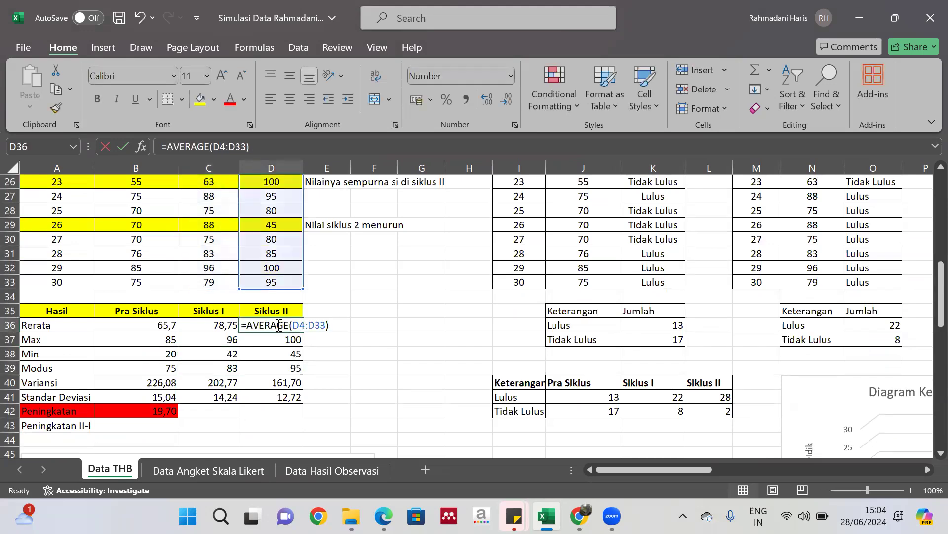
{"action": "key", "text": "Escape"}
{"action": "key", "text": "BackSpace"}
{"action": "key", "text": "Return"}
{"action": "key", "text": "BackSpace"}
{"action": "key", "text": "Return"}
{"action": "key", "text": "BackSpace"}
{"action": "key", "text": "Return"}
{"action": "key", "text": "BackSpace"}
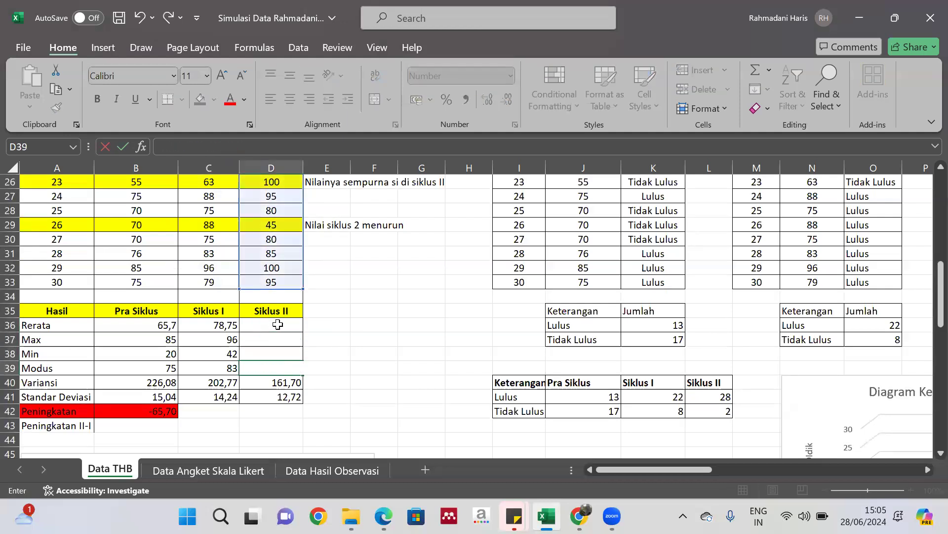
Step: Calculate the Siklus II Rerata in D36 with the formula =average(D4:D33)
{"action": "left_click", "coordinate": [228, 326]}
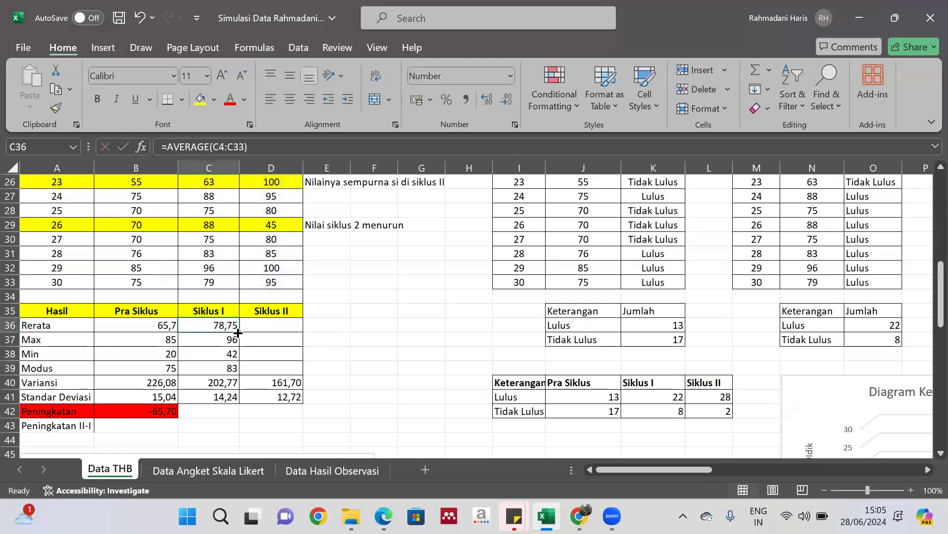
{"action": "left_click", "coordinate": [257, 328]}
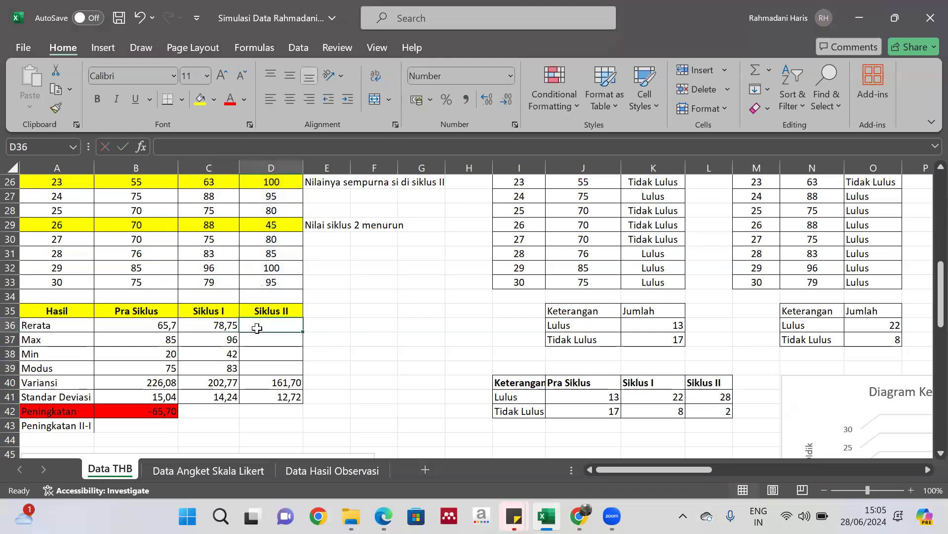
{"action": "type", "text": "=average("}
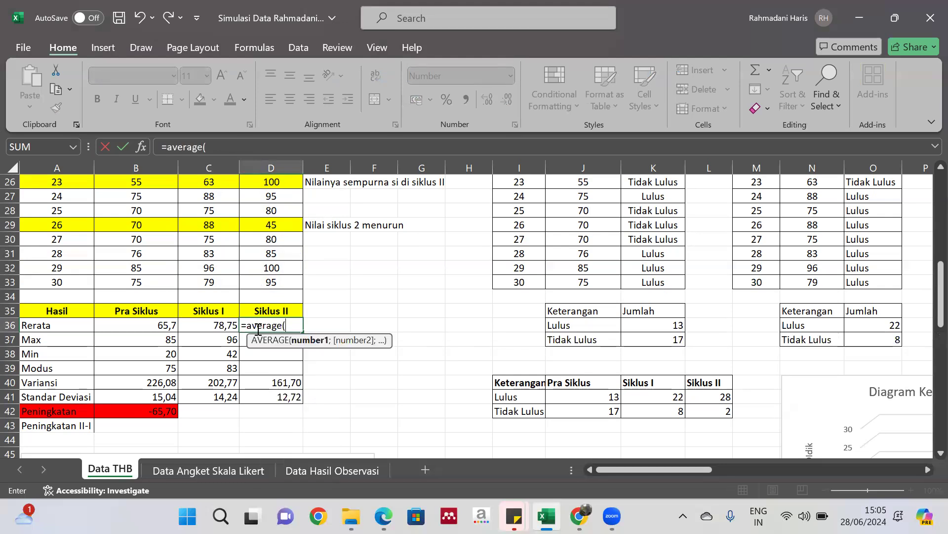
{"action": "scroll", "coordinate": [257, 328], "scroll_direction": "up", "scroll_amount": 8}
{"action": "left_click_drag", "start_coordinate": [286, 227], "coordinate": [257, 423]}
{"action": "type", "text": ")"}
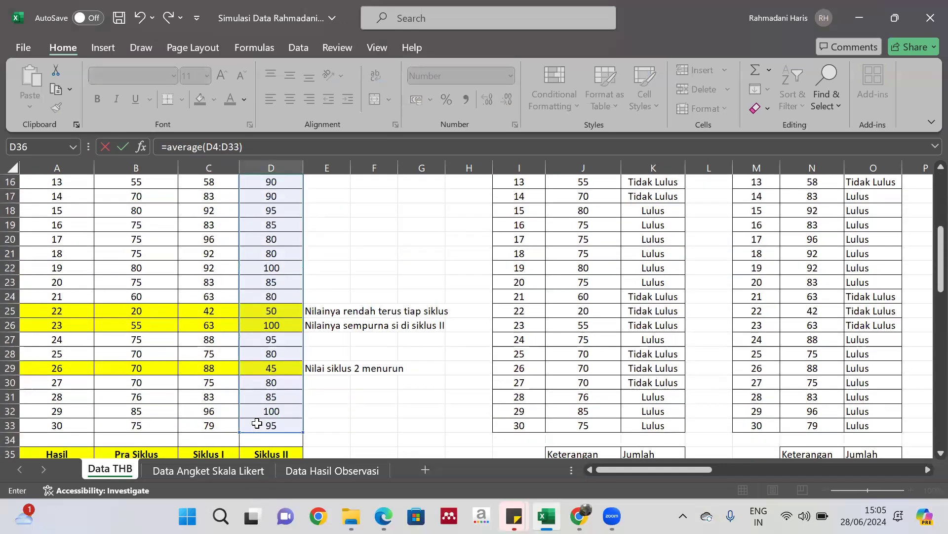
{"action": "key", "text": "Return"}
Step: Delete the average formula from the Siklus II Rerata cell D36
{"action": "left_click", "coordinate": [275, 428]}
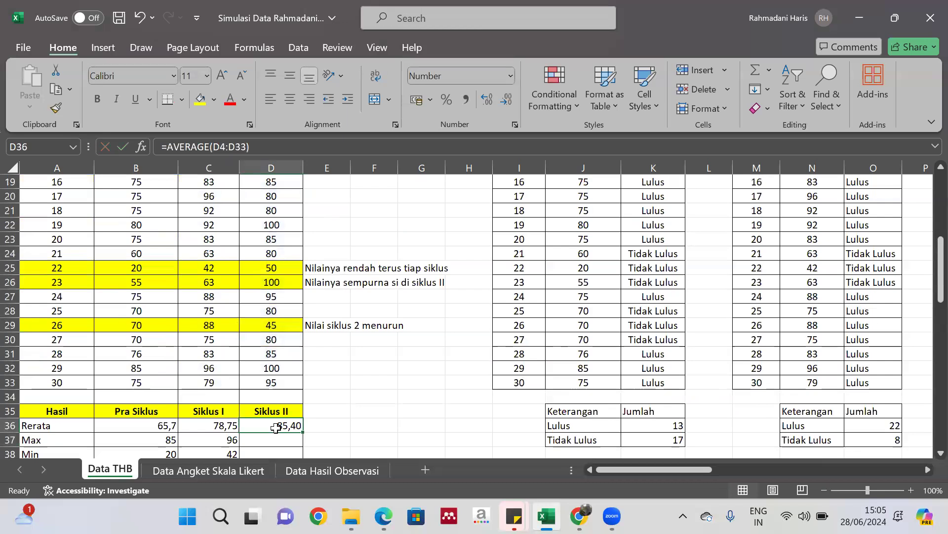
{"action": "double_click", "coordinate": [276, 428]}
{"action": "key", "text": "BackSpace"}
{"action": "key", "text": "BackSpace"}
{"action": "key", "text": "BackSpace"}
{"action": "key", "text": "BackSpace"}
{"action": "key", "text": "BackSpace"}
{"action": "key", "text": "BackSpace"}
{"action": "key", "text": "BackSpace"}
{"action": "key", "text": "BackSpace"}
{"action": "key", "text": "BackSpace"}
{"action": "key", "text": "BackSpace"}
{"action": "key", "text": "BackSpace"}
{"action": "key", "text": "BackSpace"}
{"action": "key", "text": "BackSpace"}
{"action": "key", "text": "BackSpace"}
{"action": "key", "text": "BackSpace"}
{"action": "key", "text": "BackSpace"}
Step: Fill the Siklus I Rerata and Max formulas from C36 and C37 across into the Siklus II column
{"action": "left_click", "coordinate": [228, 428]}
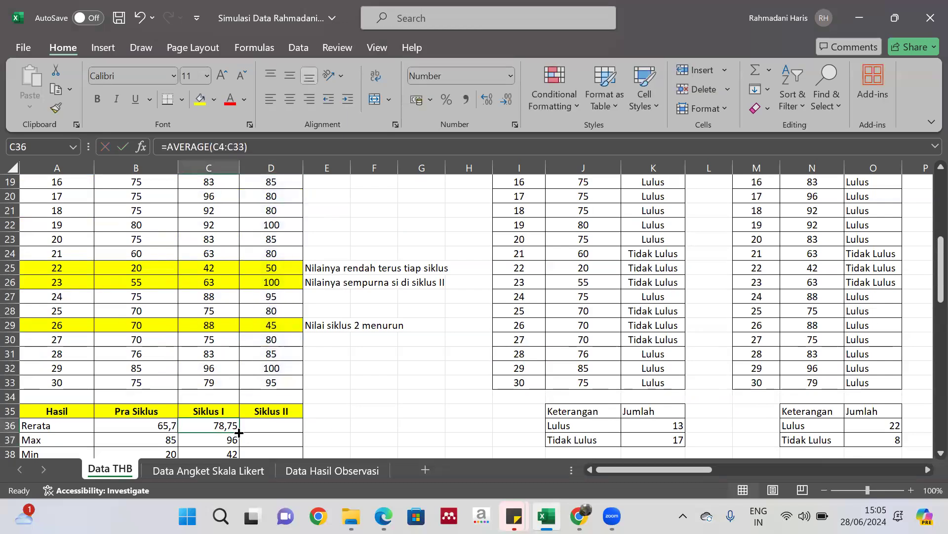
{"action": "left_click_drag", "start_coordinate": [239, 433], "coordinate": [289, 434]}
{"action": "scroll", "coordinate": [289, 433], "scroll_direction": "down", "scroll_amount": 1}
{"action": "left_click", "coordinate": [232, 413]}
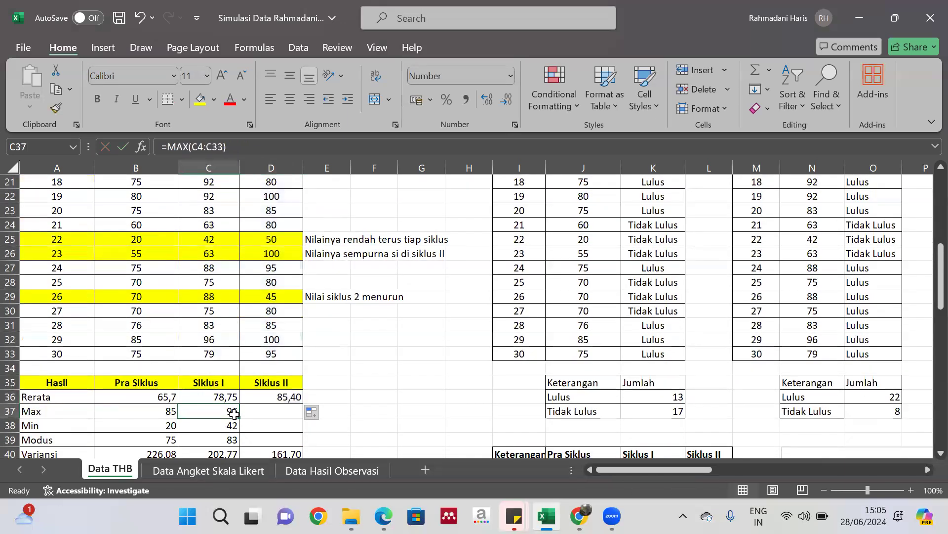
{"action": "left_click_drag", "start_coordinate": [239, 417], "coordinate": [297, 418]}
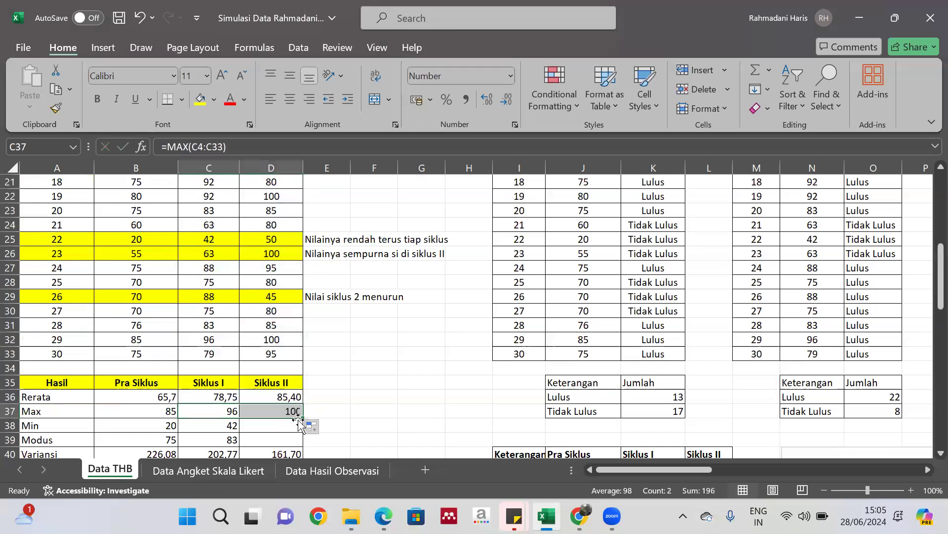
Step: Fill the Siklus I Min and Modus formulas from C38 and C39 across into D38 and D39
{"action": "left_click", "coordinate": [210, 428]}
{"action": "left_click_drag", "start_coordinate": [239, 433], "coordinate": [288, 429]}
{"action": "scroll", "coordinate": [288, 428], "scroll_direction": "down", "scroll_amount": 1}
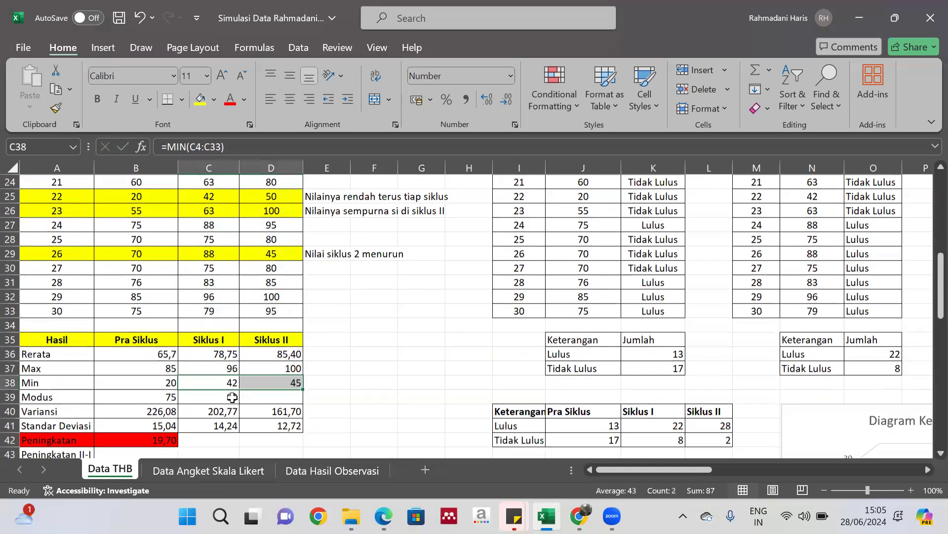
{"action": "left_click", "coordinate": [230, 395]}
{"action": "left_click_drag", "start_coordinate": [240, 405], "coordinate": [297, 405]}
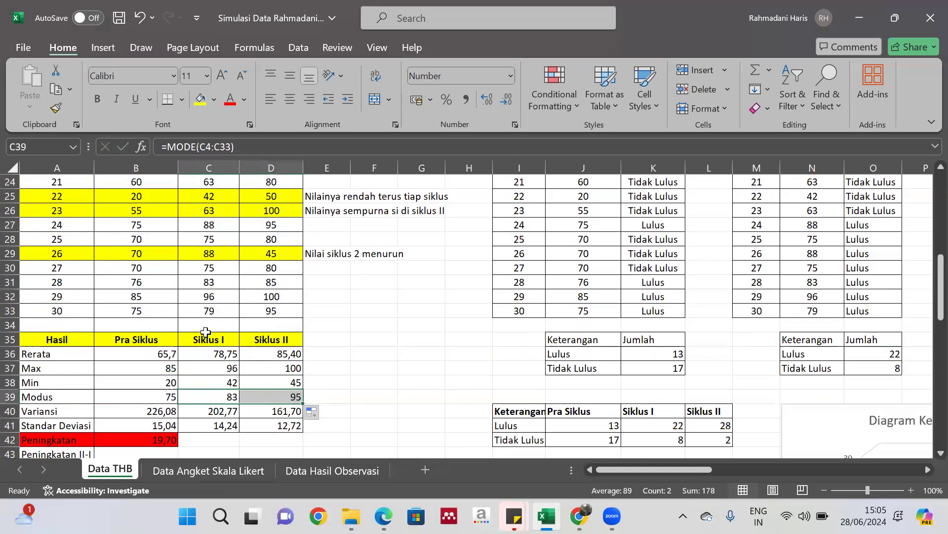
Step: Review the Hasil table's row labels and inspect the Peningkatan formula in B42
{"action": "left_click_drag", "start_coordinate": [38, 351], "coordinate": [71, 380]}
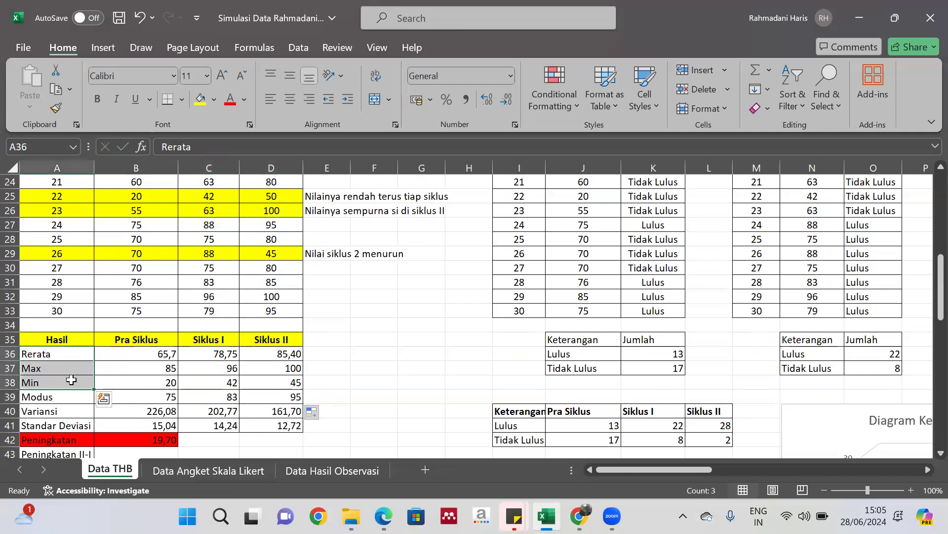
{"action": "left_click", "coordinate": [48, 439]}
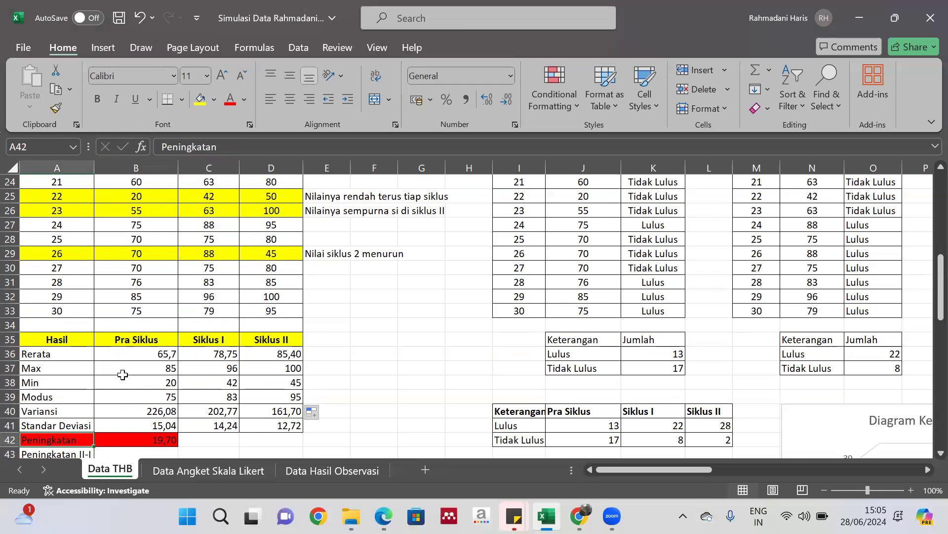
{"action": "scroll", "coordinate": [227, 371], "scroll_direction": "down", "scroll_amount": 1}
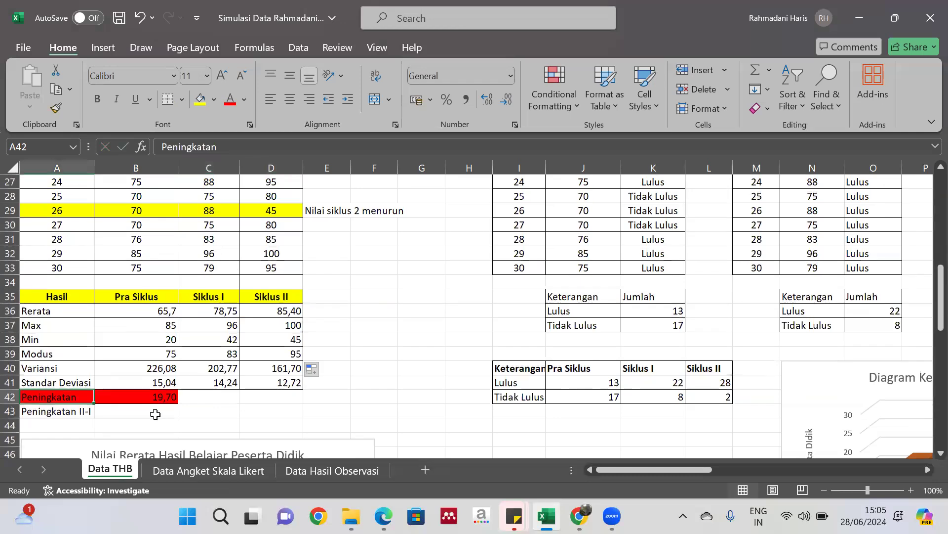
{"action": "left_click", "coordinate": [115, 396]}
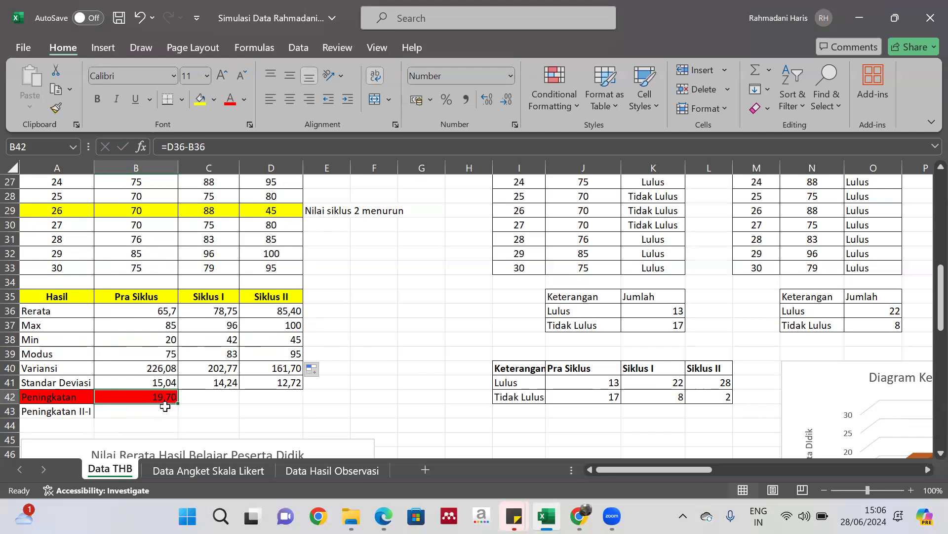
Step: Enter the formula =D36-C36 in B43 to calculate the Peningkatan II-I value
{"action": "double_click", "coordinate": [136, 413]}
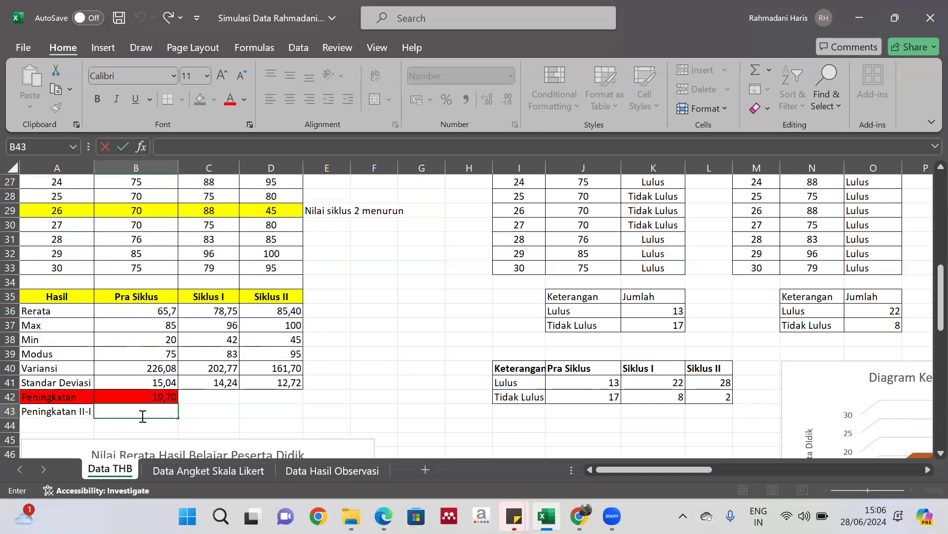
{"action": "type", "text": "="}
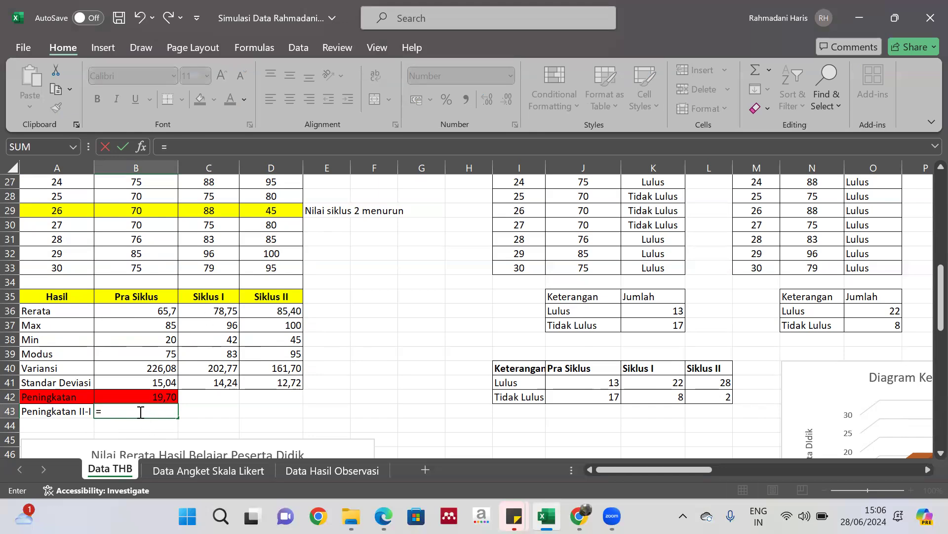
{"action": "left_click", "coordinate": [287, 314]}
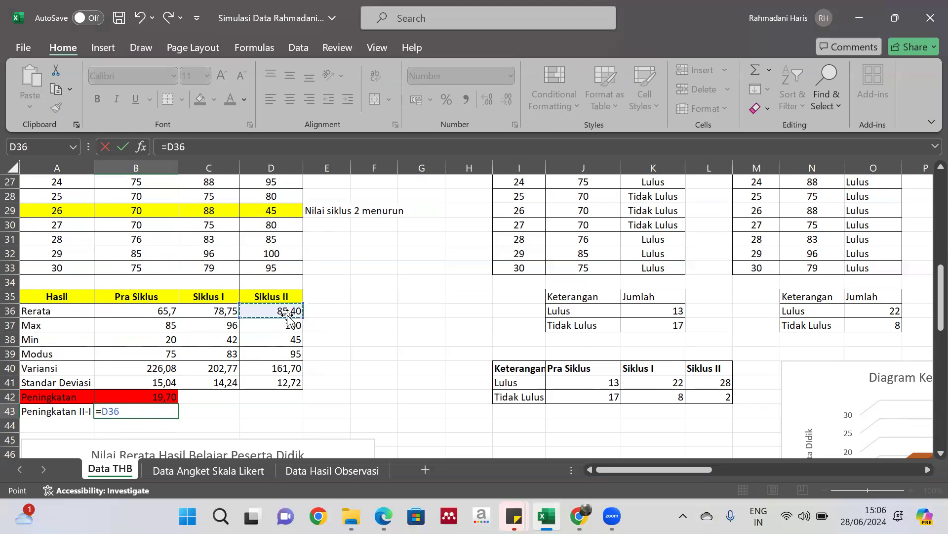
{"action": "type", "text": "-"}
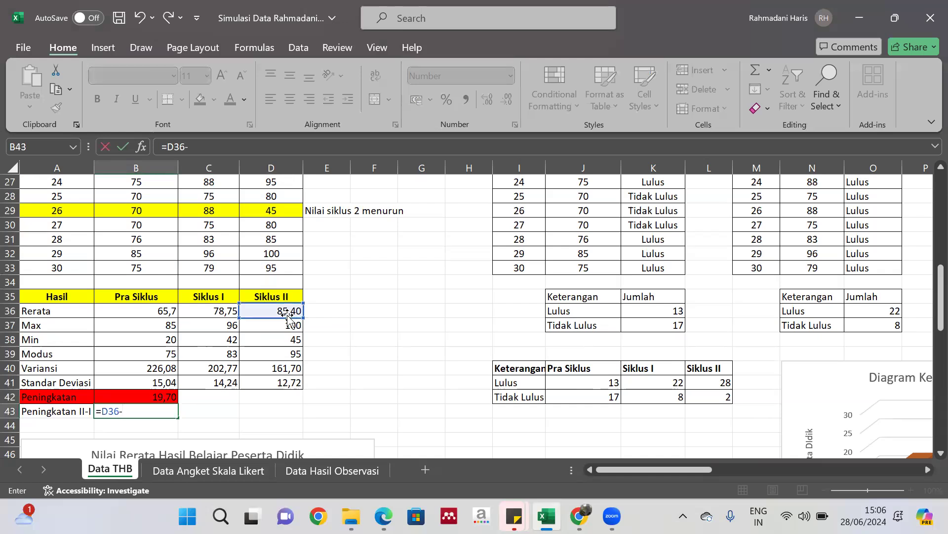
{"action": "left_click", "coordinate": [225, 309]}
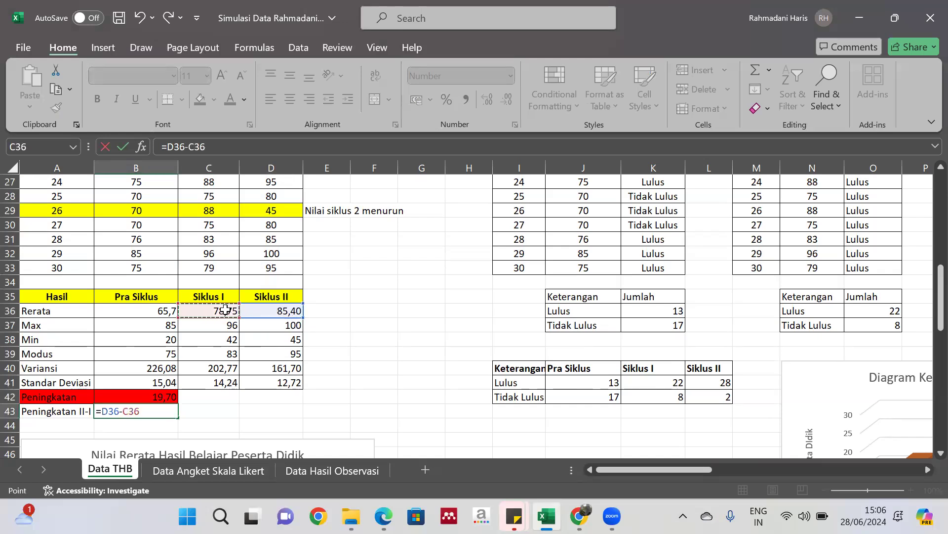
{"action": "key", "text": "Return"}
{"action": "left_click", "coordinate": [163, 412]}
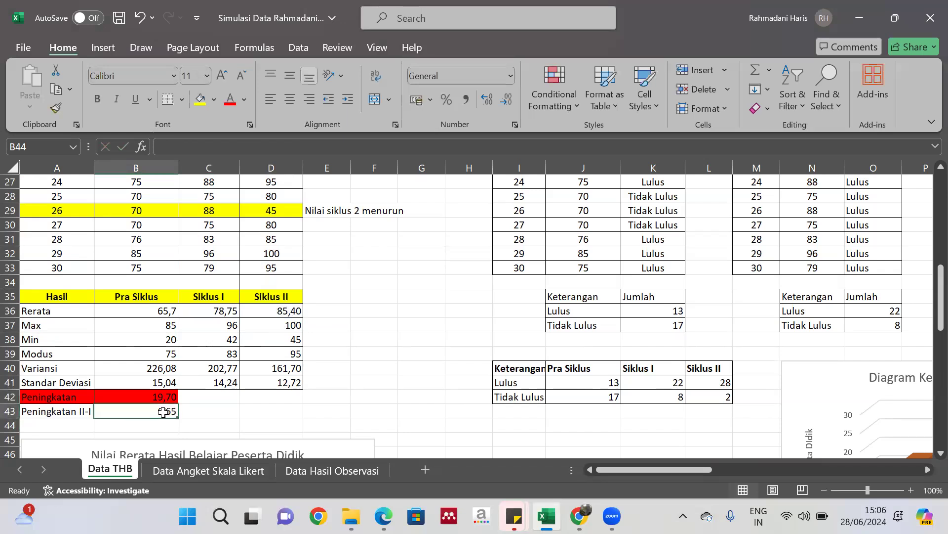
Step: Fill the Peningkatan II-I cells A43:B43 with the light green standard color
{"action": "left_click_drag", "start_coordinate": [55, 412], "coordinate": [130, 410]}
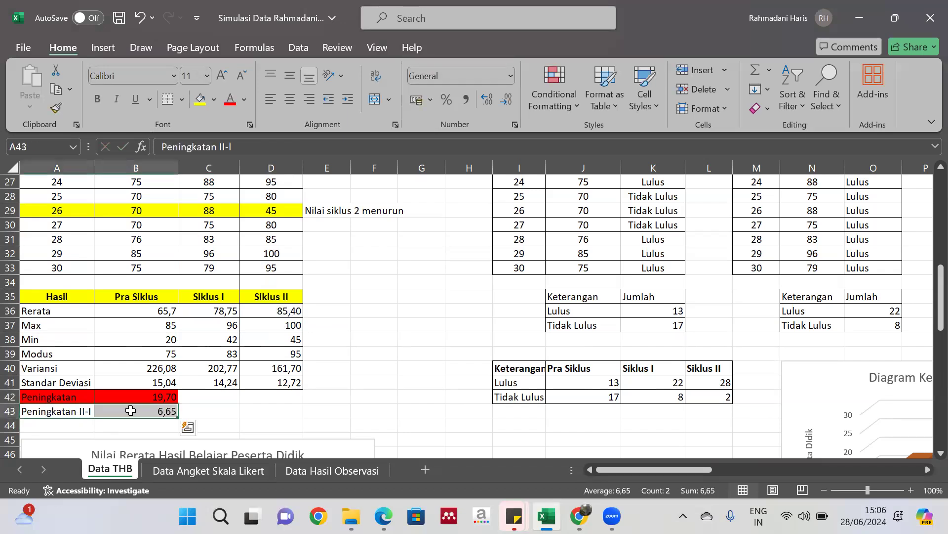
{"action": "left_click", "coordinate": [213, 100]}
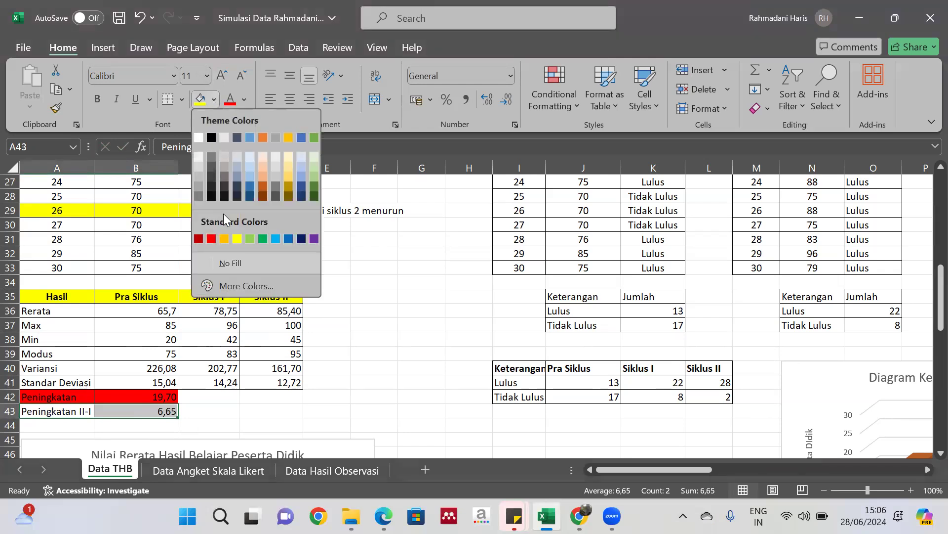
{"action": "left_click", "coordinate": [247, 234]}
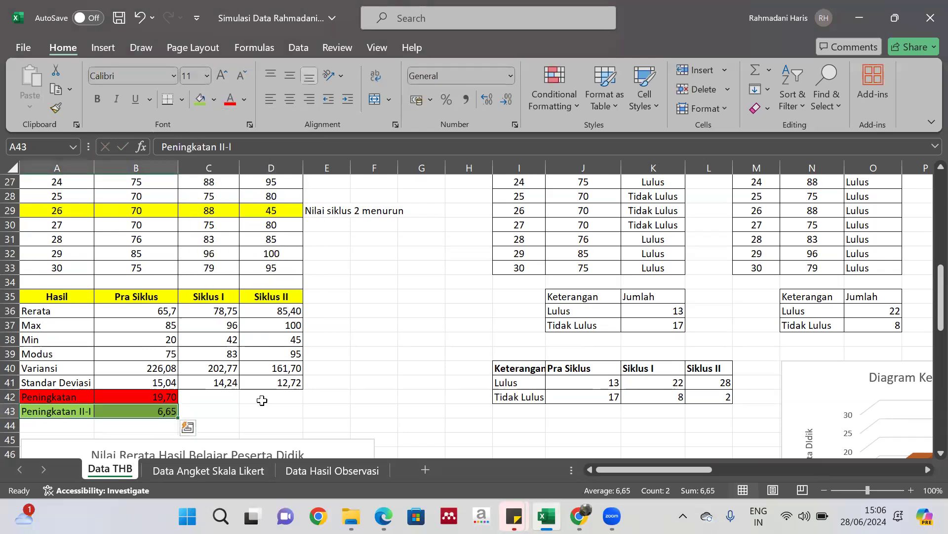
{"action": "left_click", "coordinate": [263, 400]}
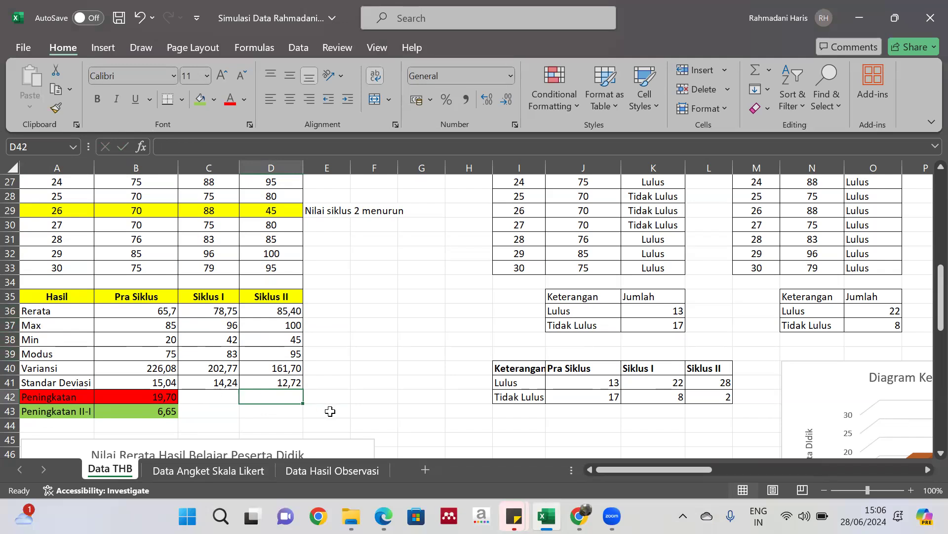
{"action": "left_click", "coordinate": [330, 411]}
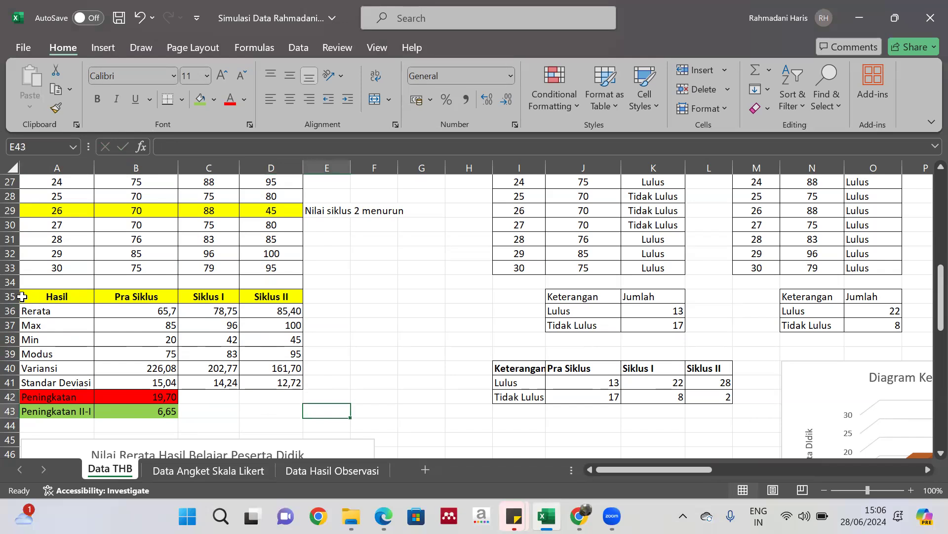
Step: Insert a 3-D stacked column chart from A35:D36 and apply the quick layout with a data table and vertical axis title
{"action": "left_click_drag", "start_coordinate": [22, 296], "coordinate": [267, 313]}
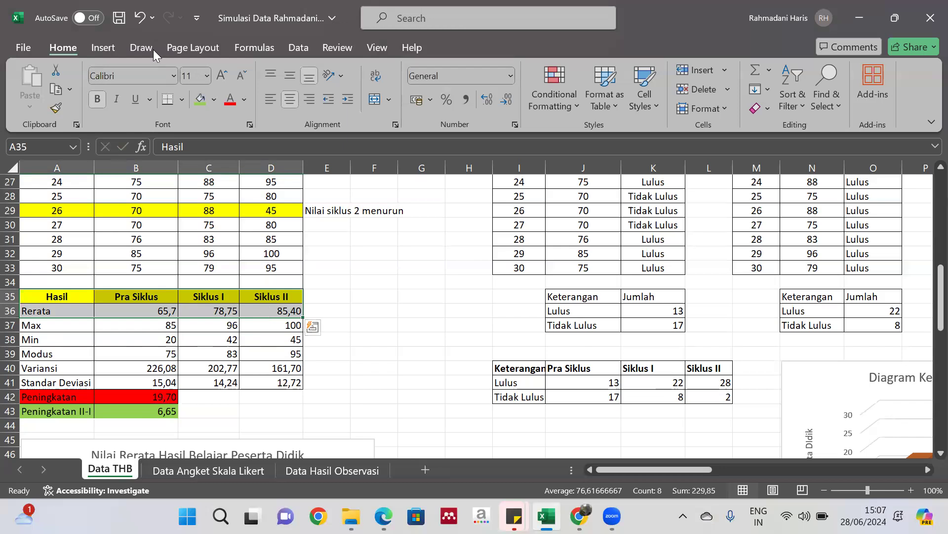
{"action": "left_click", "coordinate": [103, 48]}
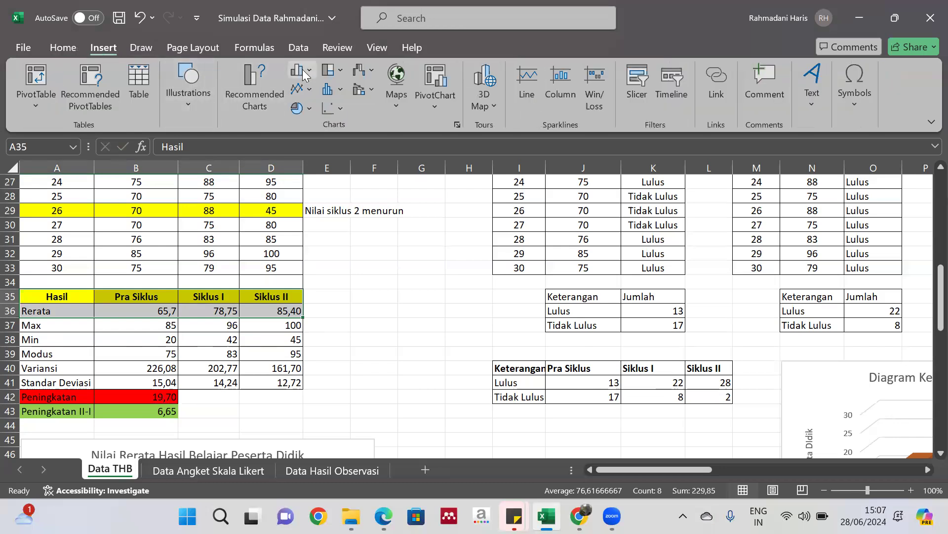
{"action": "left_click", "coordinate": [302, 71]}
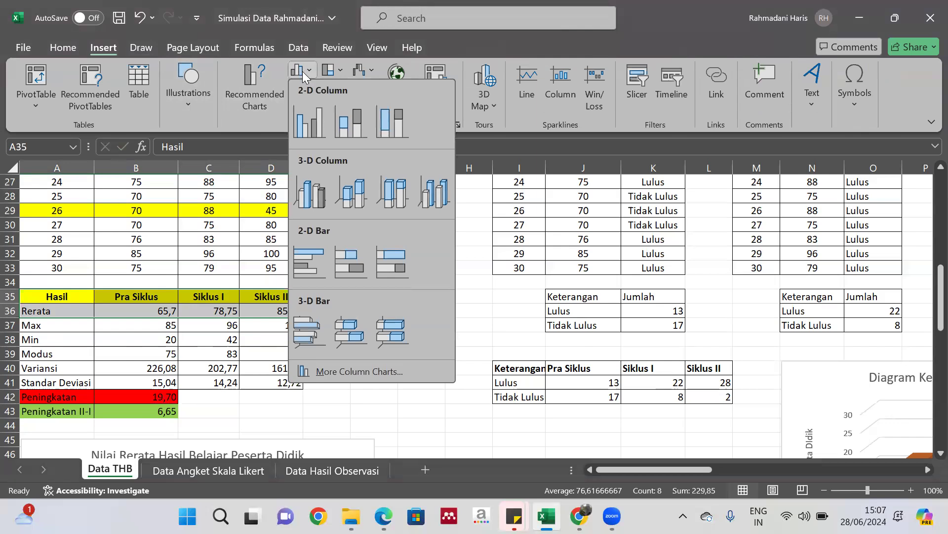
{"action": "left_click", "coordinate": [352, 197]}
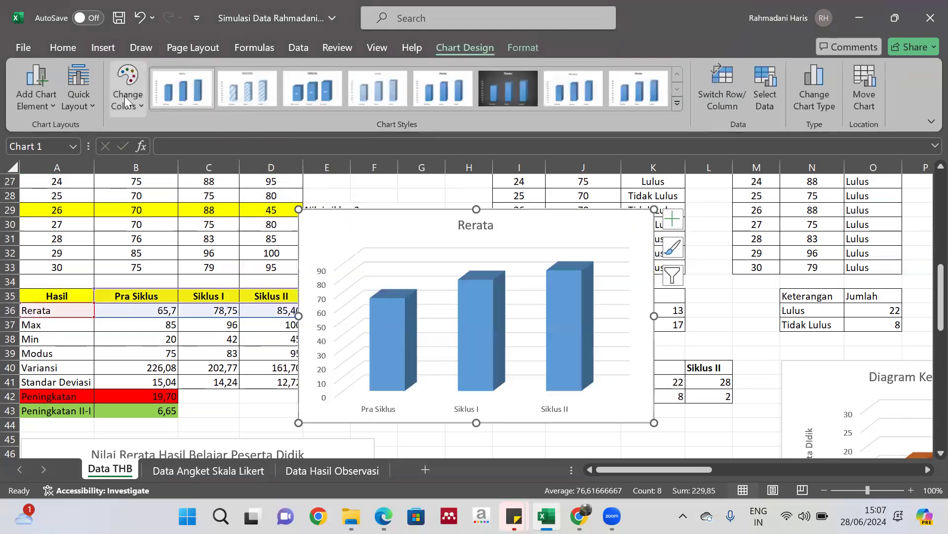
{"action": "left_click", "coordinate": [81, 92]}
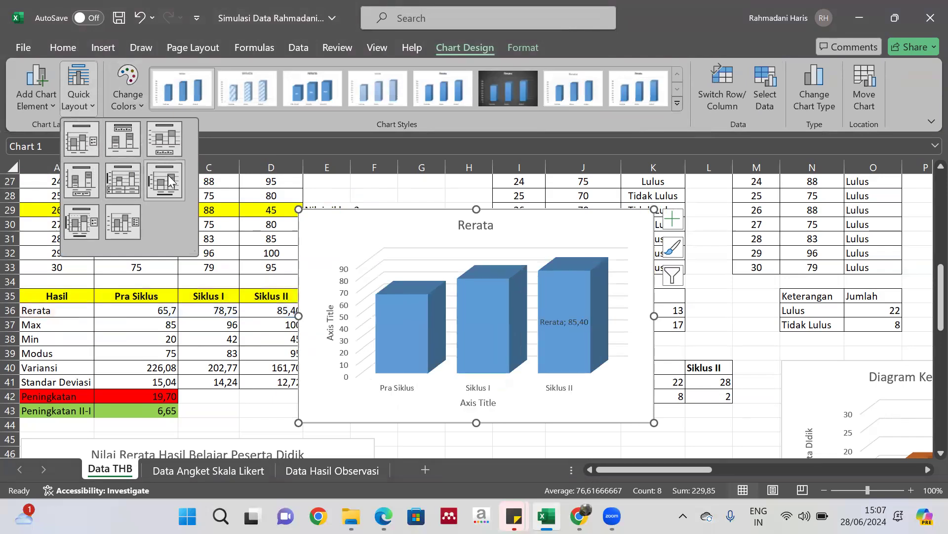
{"action": "left_click", "coordinate": [121, 183]}
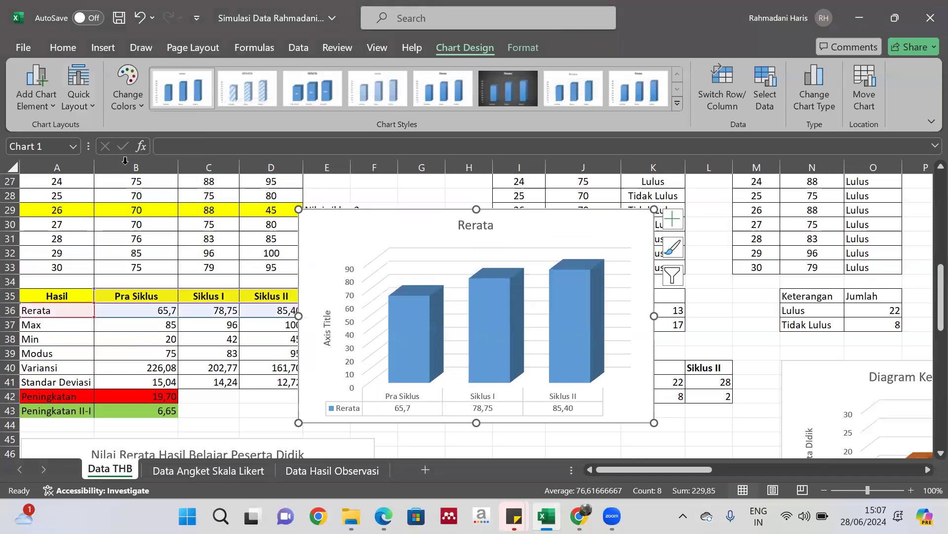
Step: Recolor the Rerata chart with the Colorful palette that starts with orange, and move the chart clear of the Hasil table
{"action": "left_click", "coordinate": [133, 89]}
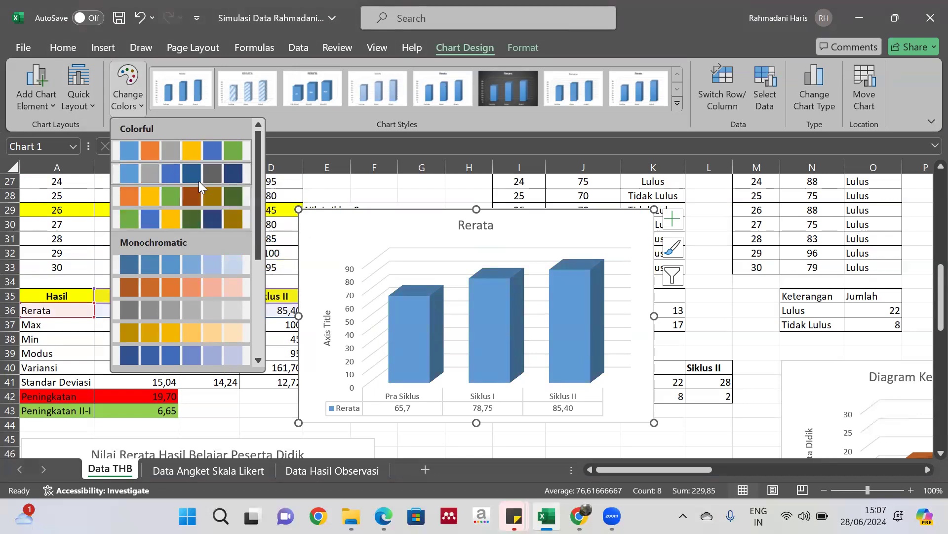
{"action": "left_click", "coordinate": [181, 205]}
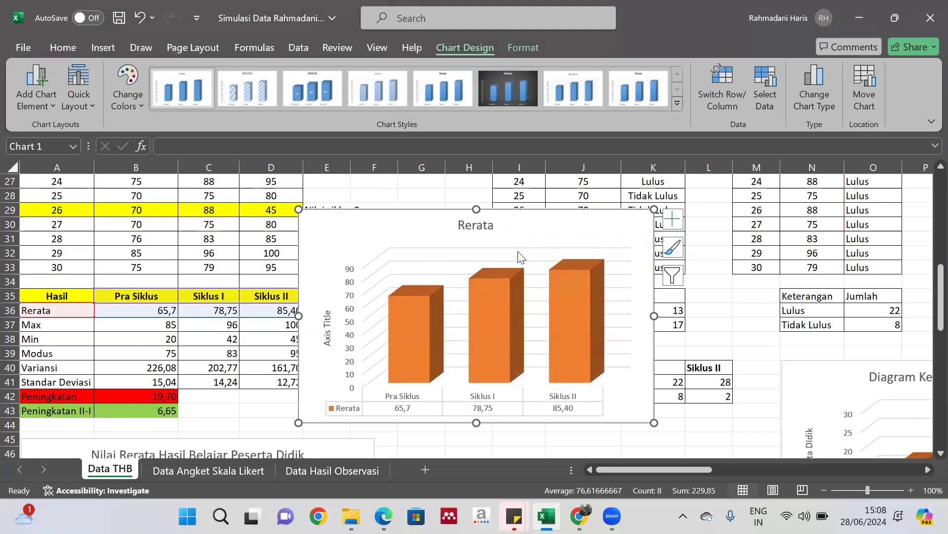
{"action": "left_click_drag", "start_coordinate": [343, 242], "coordinate": [372, 237]}
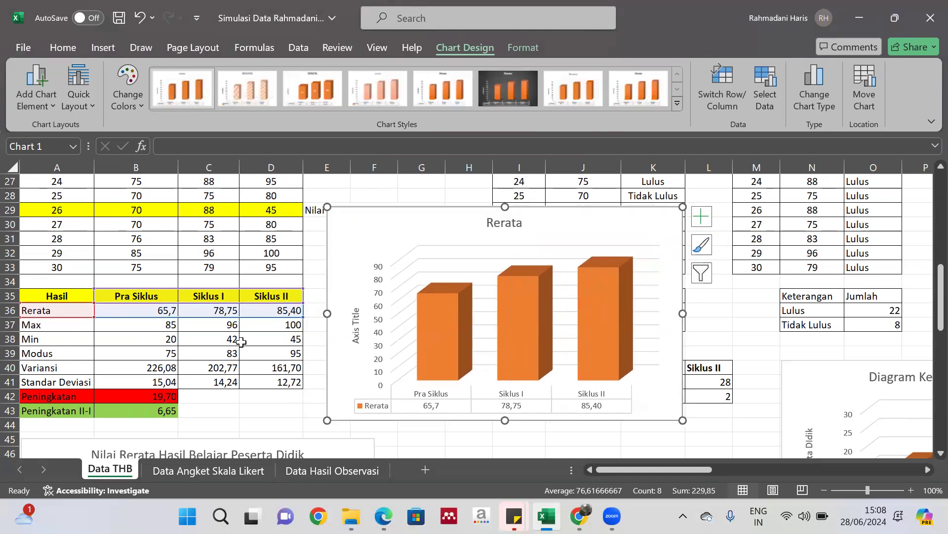
Step: Switch to the teaching-material PDF in Edge and read the descriptive analysis table and its example interpretation on pages 11 and 12
{"action": "left_click", "coordinate": [383, 516]}
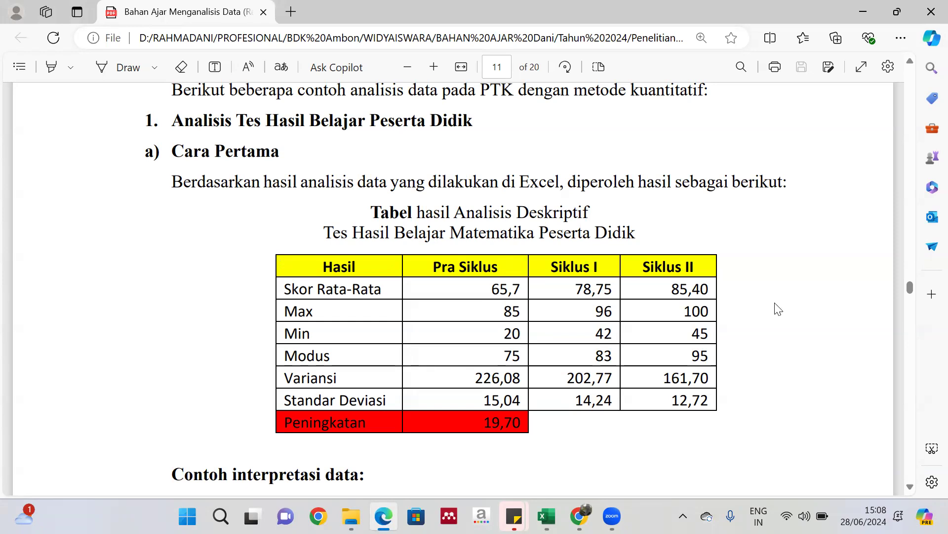
{"action": "scroll", "coordinate": [735, 289], "scroll_direction": "down", "scroll_amount": 2}
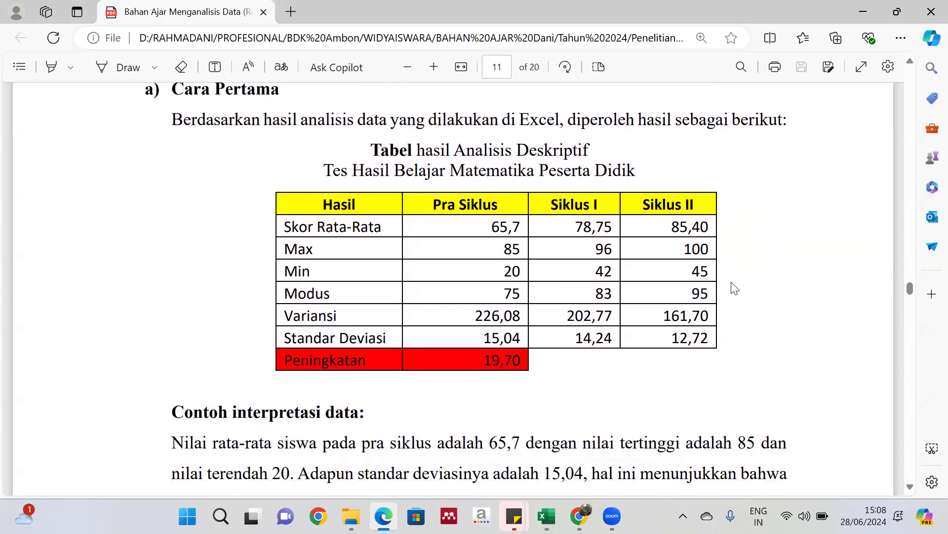
{"action": "scroll", "coordinate": [735, 288], "scroll_direction": "down", "scroll_amount": 1}
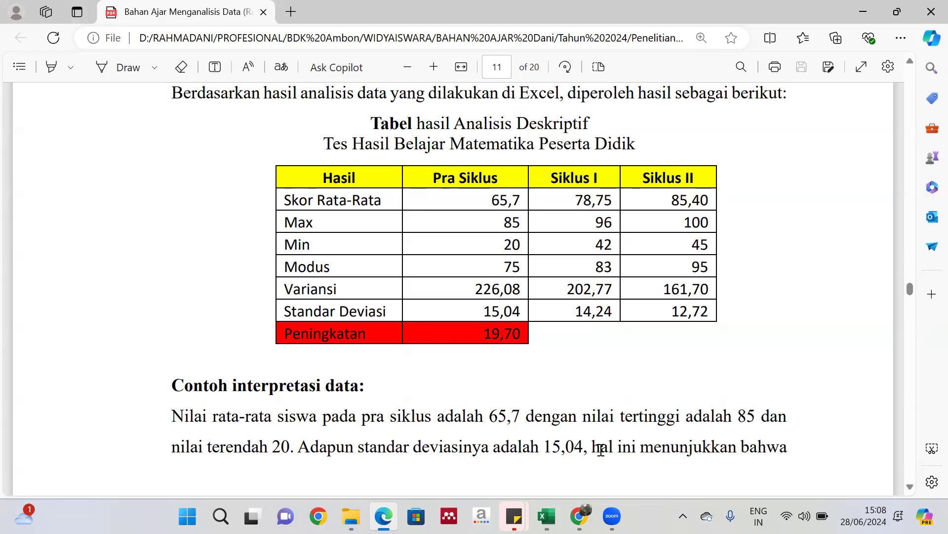
{"action": "scroll", "coordinate": [680, 444], "scroll_direction": "down", "scroll_amount": 5}
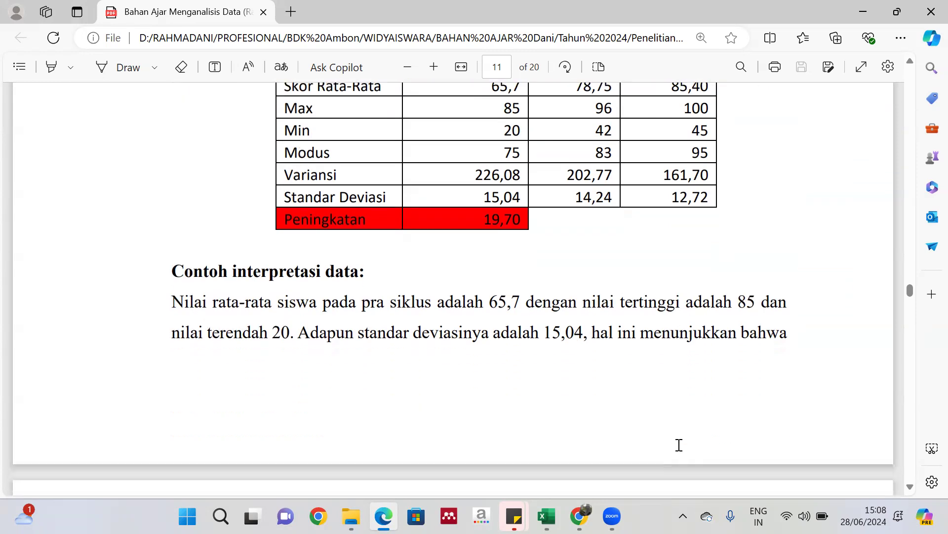
{"action": "scroll", "coordinate": [680, 444], "scroll_direction": "down", "scroll_amount": 1}
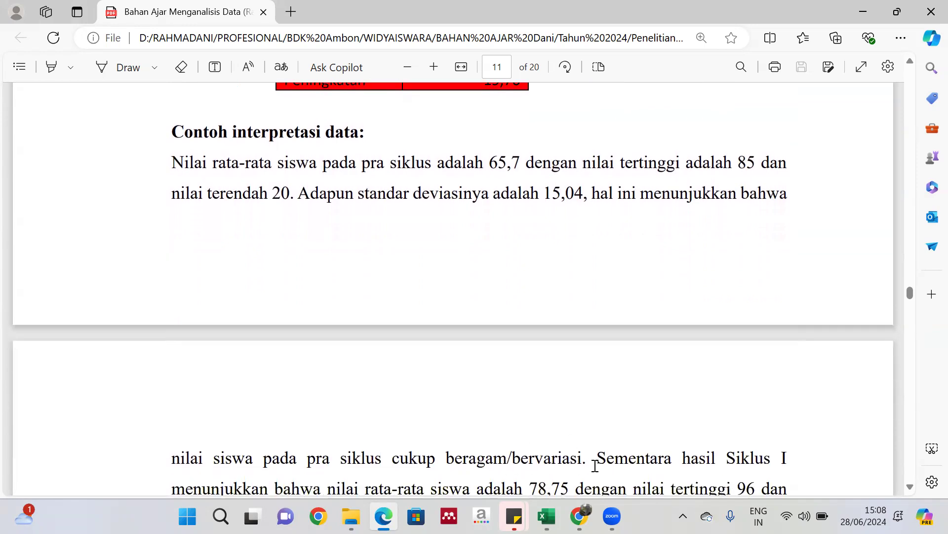
{"action": "scroll", "coordinate": [595, 464], "scroll_direction": "up", "scroll_amount": 5}
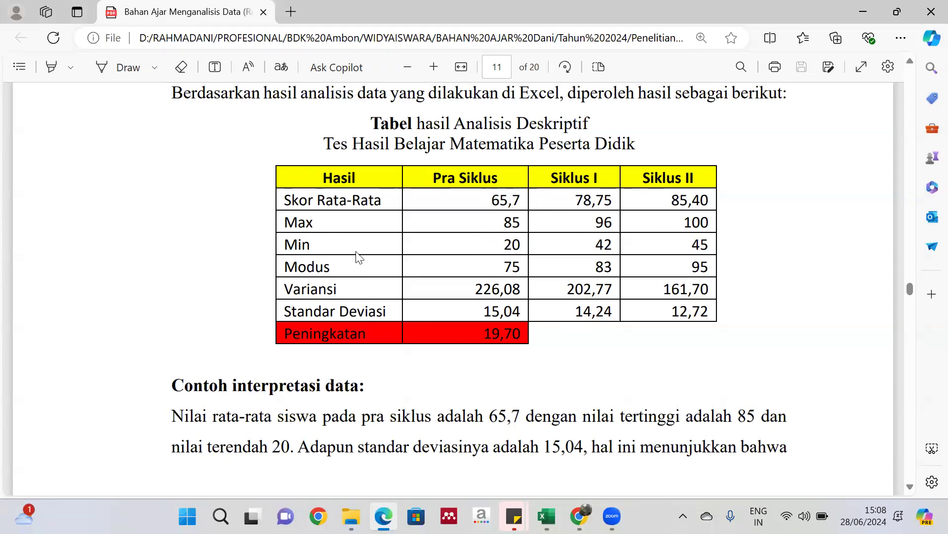
{"action": "scroll", "coordinate": [513, 318], "scroll_direction": "down", "scroll_amount": 6}
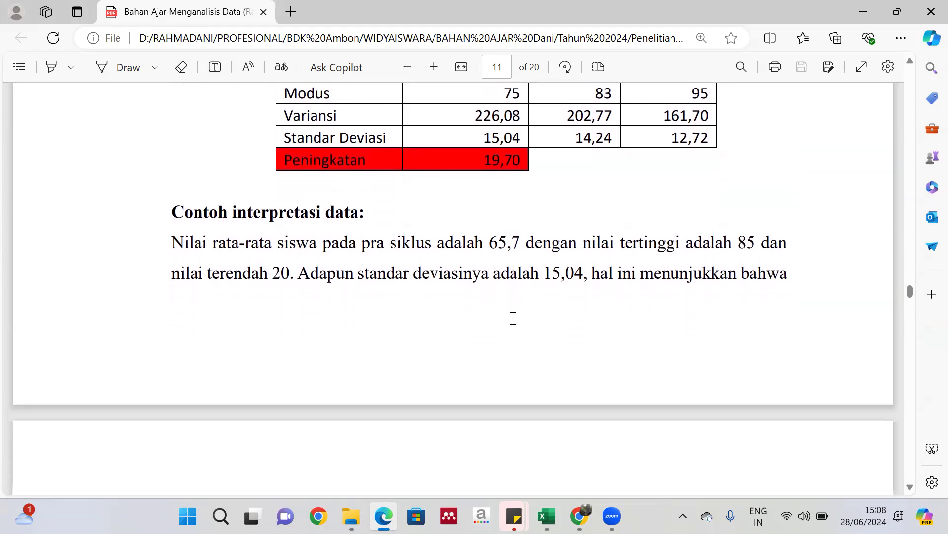
{"action": "scroll", "coordinate": [513, 319], "scroll_direction": "down", "scroll_amount": 1}
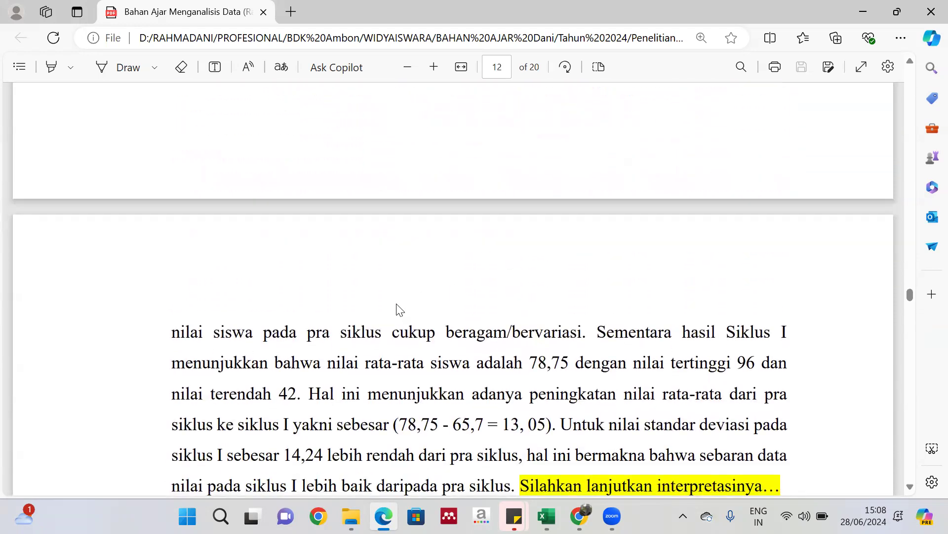
{"action": "scroll", "coordinate": [400, 310], "scroll_direction": "down", "scroll_amount": 4}
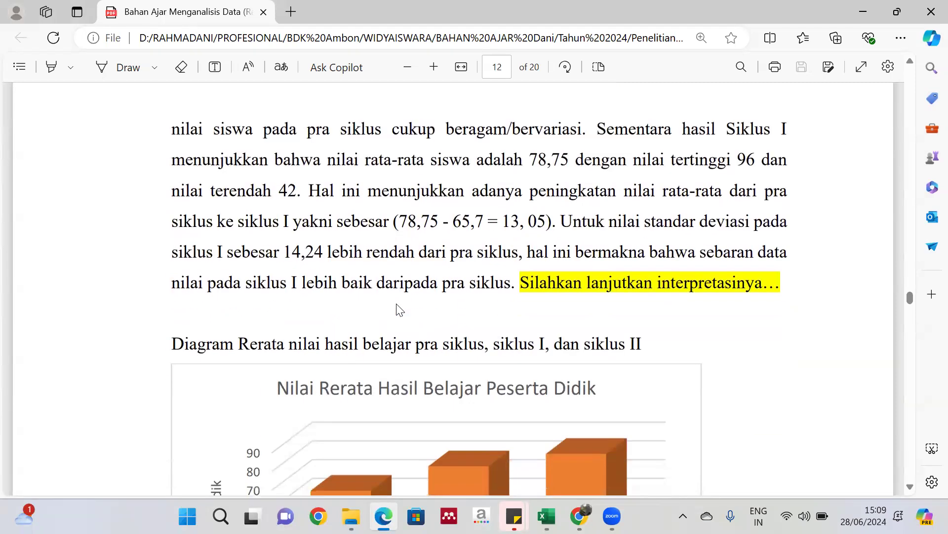
Step: Examine the Rerata diagram and its example interpretation on page 12 of the PDF, and return to the Excel workbook
{"action": "scroll", "coordinate": [400, 310], "scroll_direction": "down", "scroll_amount": 4}
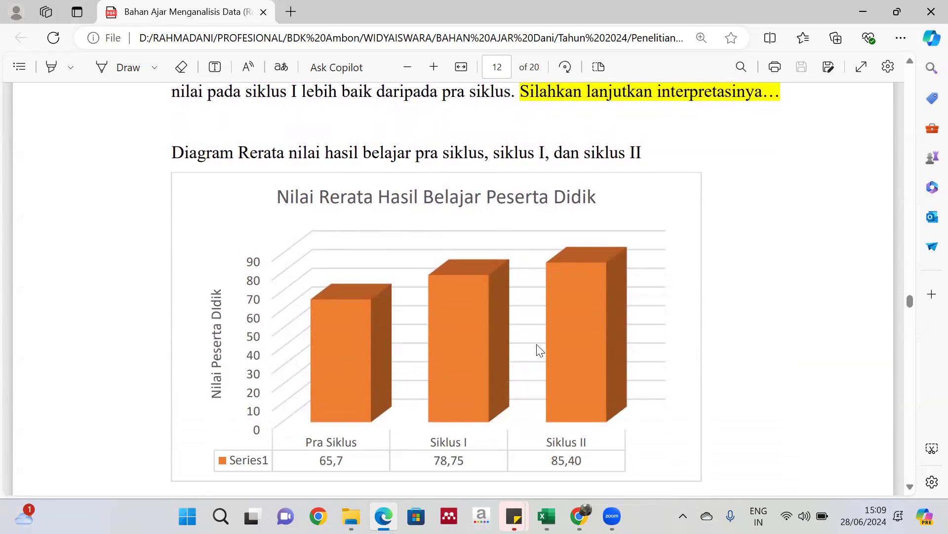
{"action": "scroll", "coordinate": [491, 362], "scroll_direction": "down", "scroll_amount": 3}
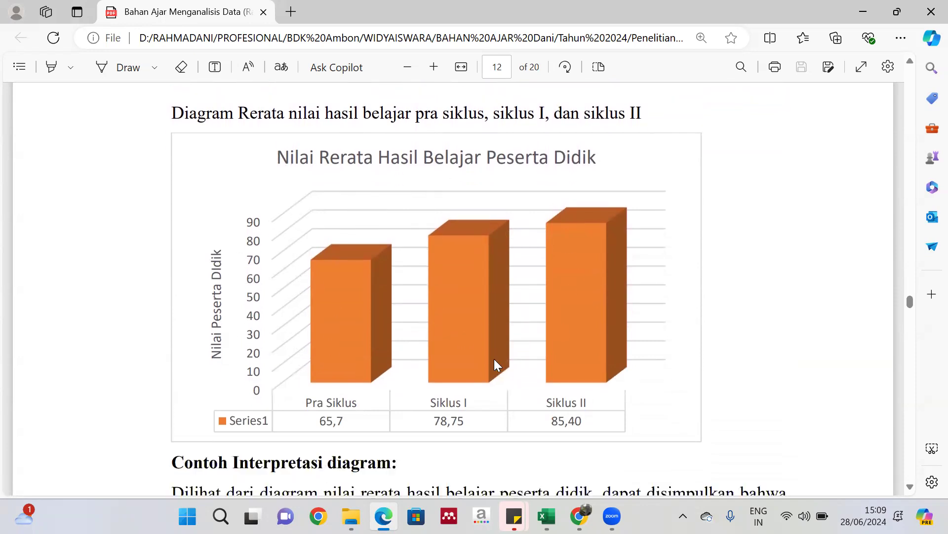
{"action": "scroll", "coordinate": [496, 366], "scroll_direction": "down", "scroll_amount": 2}
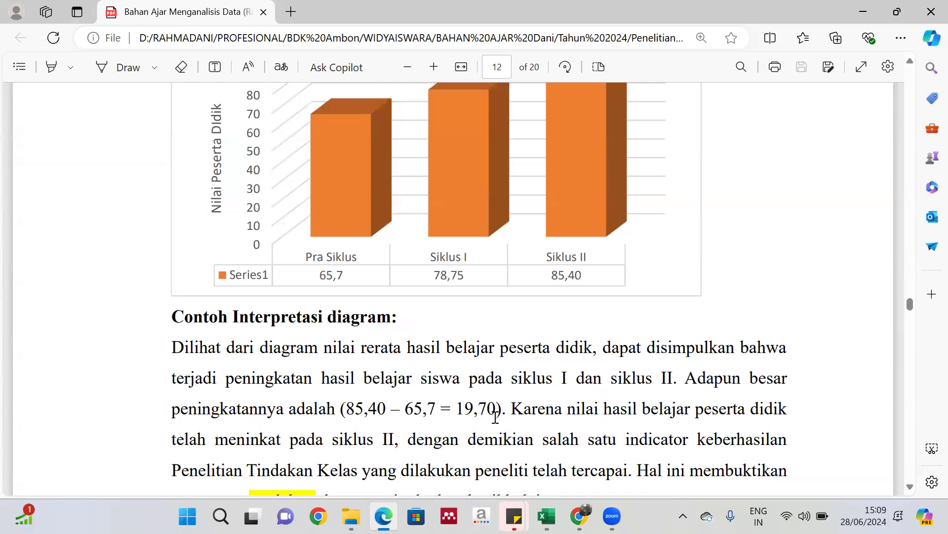
{"action": "scroll", "coordinate": [572, 414], "scroll_direction": "down", "scroll_amount": 1}
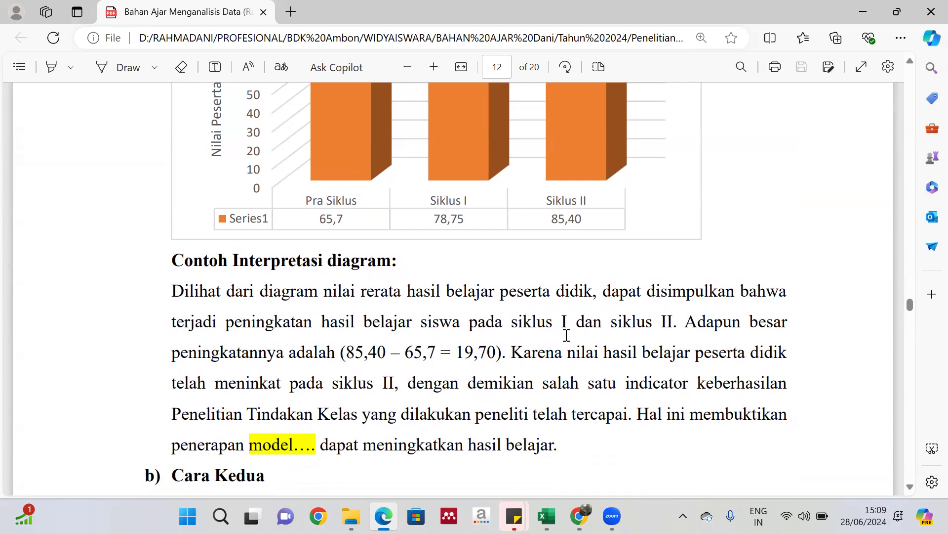
{"action": "scroll", "coordinate": [567, 335], "scroll_direction": "up", "scroll_amount": 3}
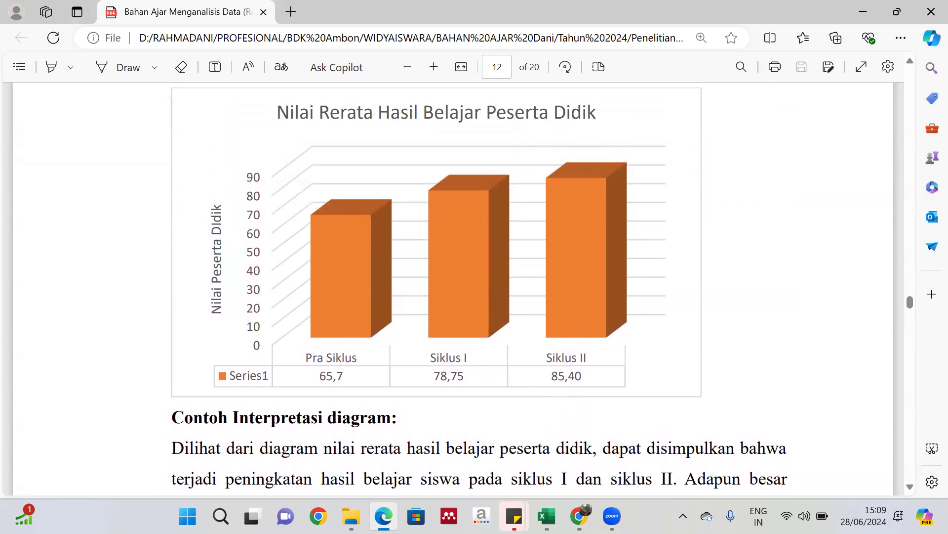
{"action": "mouse_move", "coordinate": [546, 515]}
{"action": "left_click", "coordinate": [543, 474]}
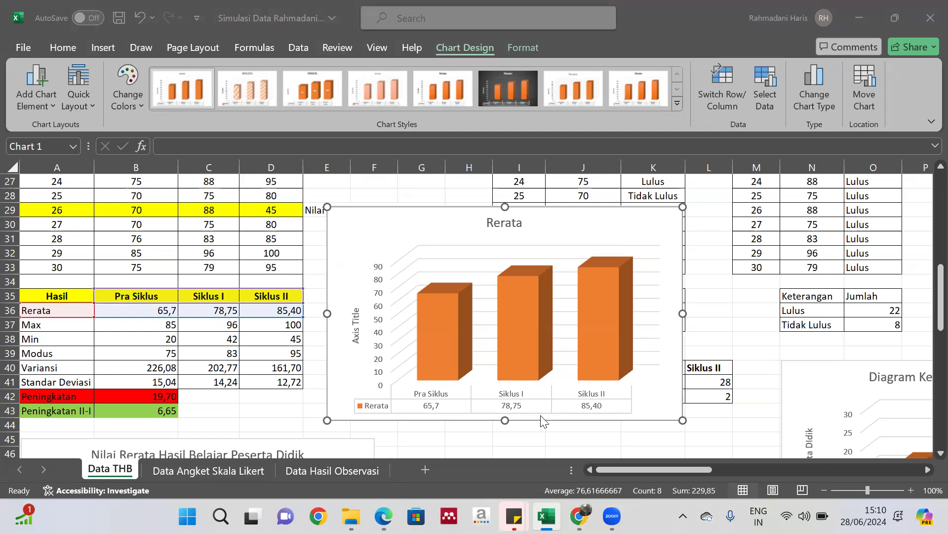
Step: Look over the pass/fail tables for the three cycles and delete the Rerata chart overlapping them
{"action": "scroll", "coordinate": [774, 257], "scroll_direction": "up", "scroll_amount": 9}
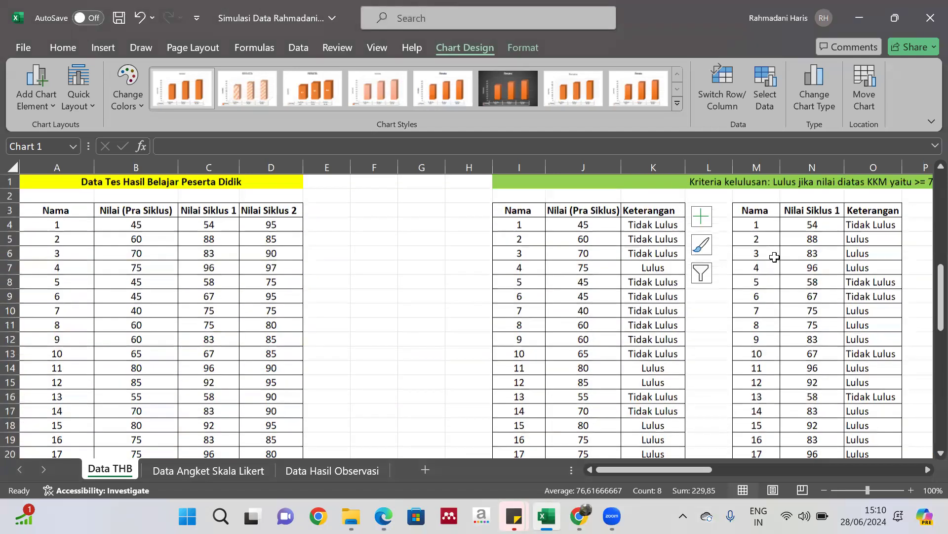
{"action": "scroll", "coordinate": [774, 257], "scroll_direction": "right", "scroll_amount": 3}
{"action": "scroll", "coordinate": [775, 257], "scroll_direction": "right", "scroll_amount": 2}
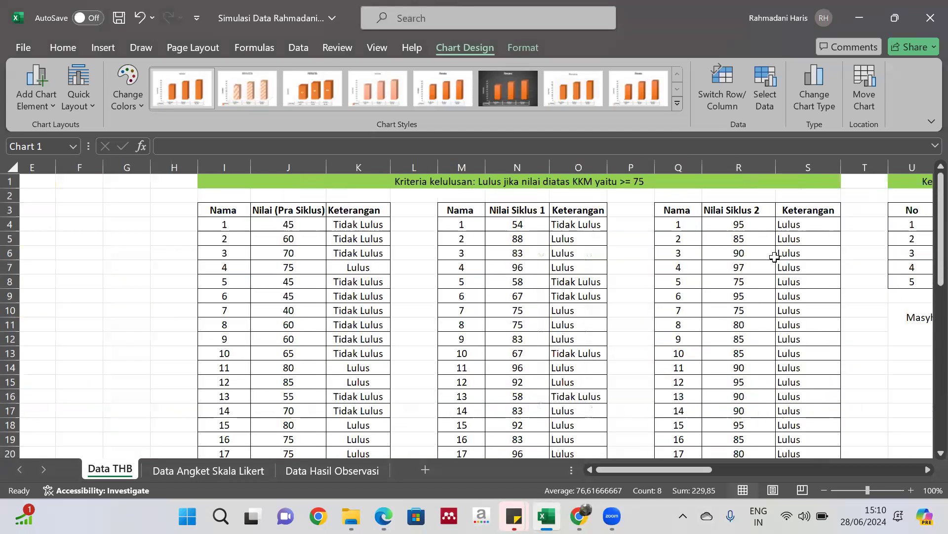
{"action": "scroll", "coordinate": [561, 178], "scroll_direction": "left", "scroll_amount": 1}
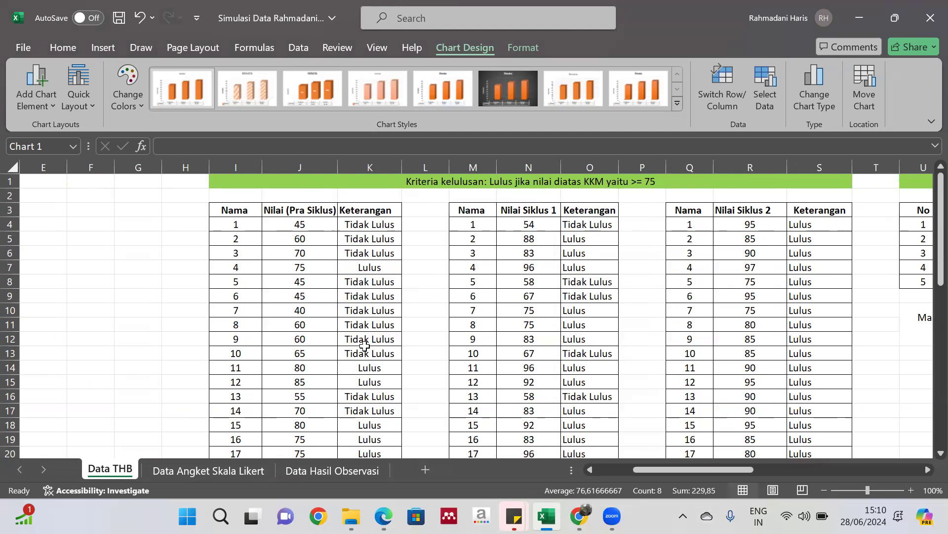
{"action": "scroll", "coordinate": [365, 345], "scroll_direction": "down", "scroll_amount": 3}
{"action": "scroll", "coordinate": [364, 345], "scroll_direction": "down", "scroll_amount": 3}
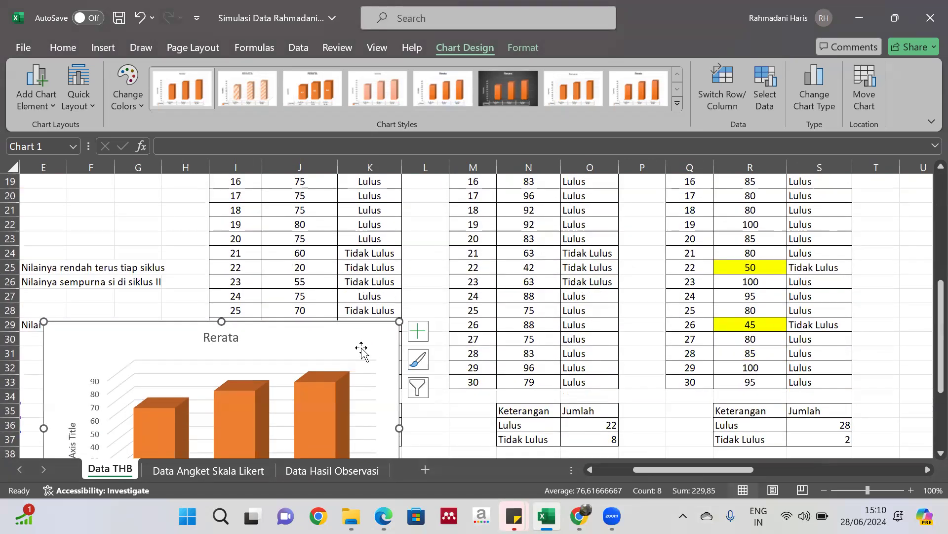
{"action": "key", "text": "Delete"}
Step: Examine the IF formula in K4 that labels the Pra Siklus score in J4 as Lulus or Tidak Lulus
{"action": "scroll", "coordinate": [361, 339], "scroll_direction": "up", "scroll_amount": 6}
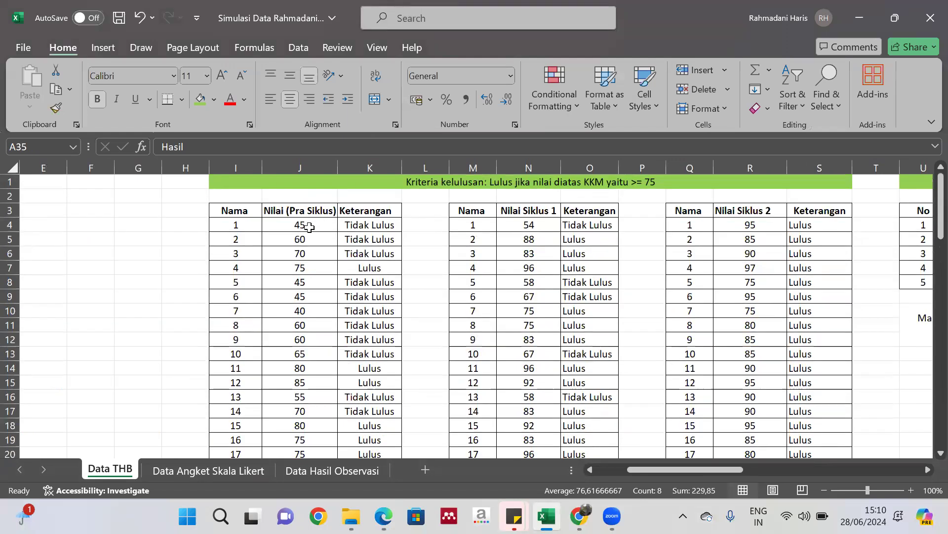
{"action": "left_click", "coordinate": [310, 227]}
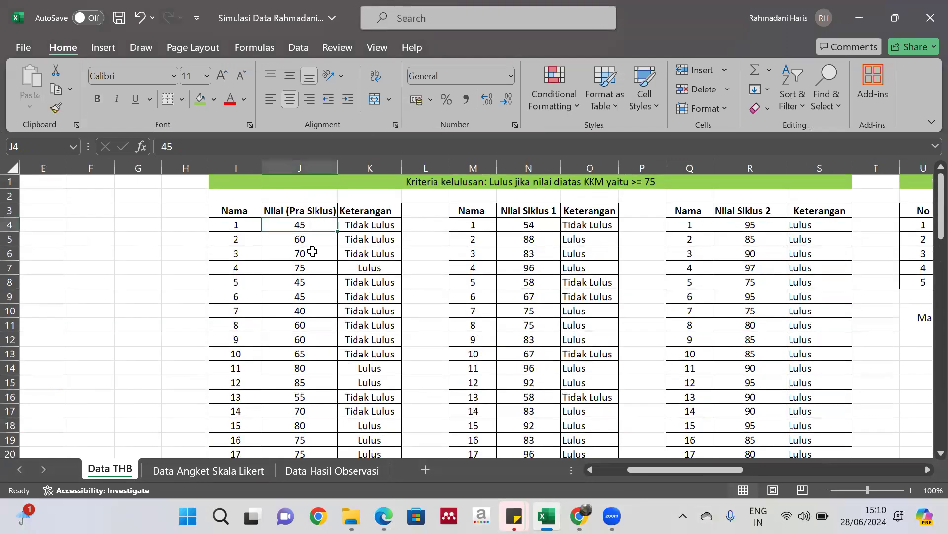
{"action": "left_click", "coordinate": [372, 227]}
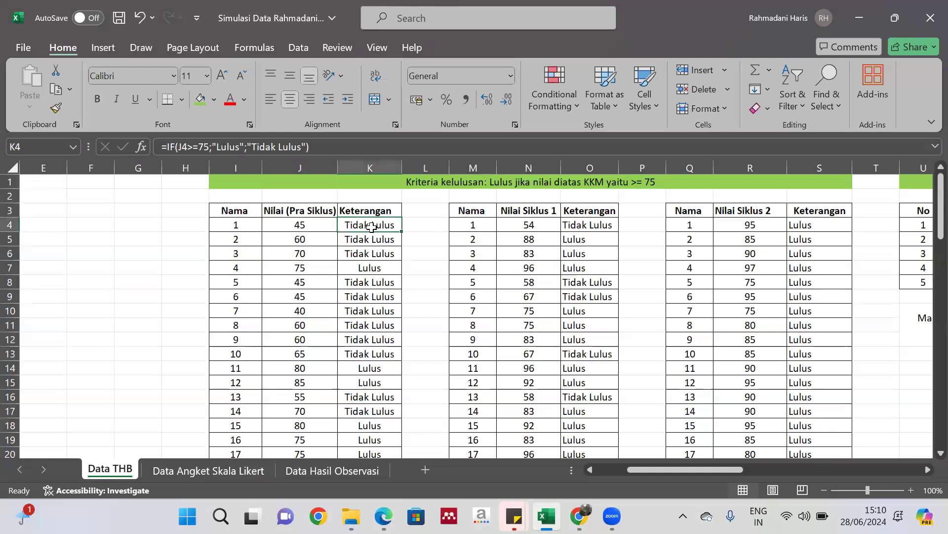
{"action": "scroll", "coordinate": [371, 226], "scroll_direction": "up", "scroll_amount": 3}
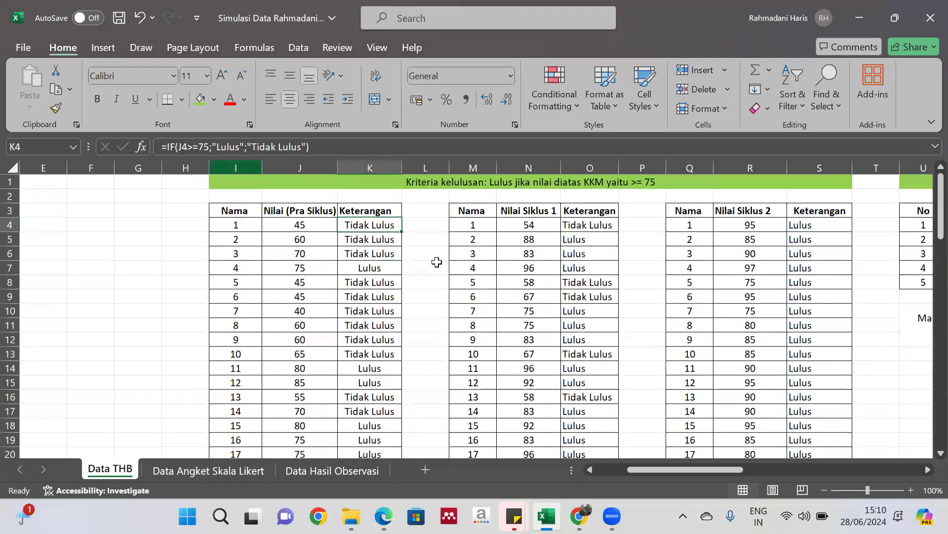
{"action": "scroll", "coordinate": [437, 261], "scroll_direction": "up", "scroll_amount": 2}
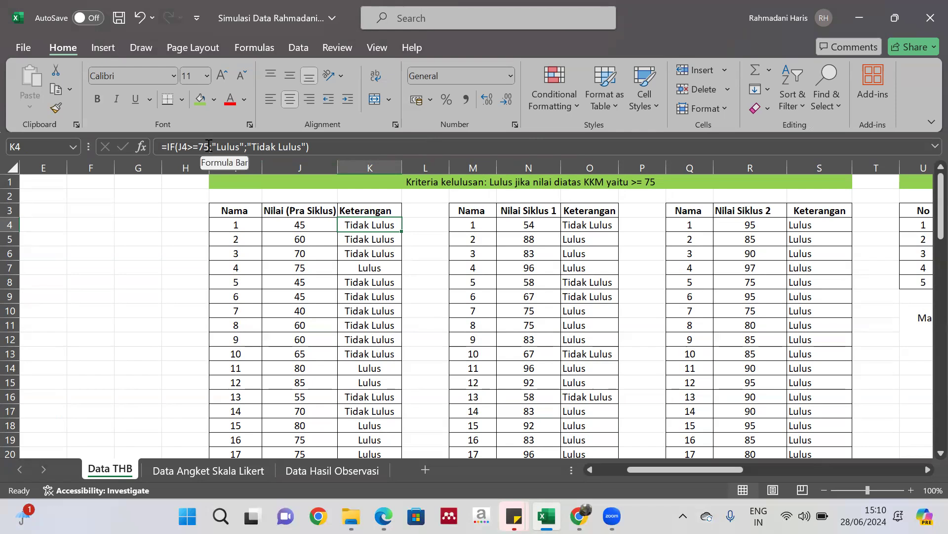
{"action": "left_click", "coordinate": [209, 145]}
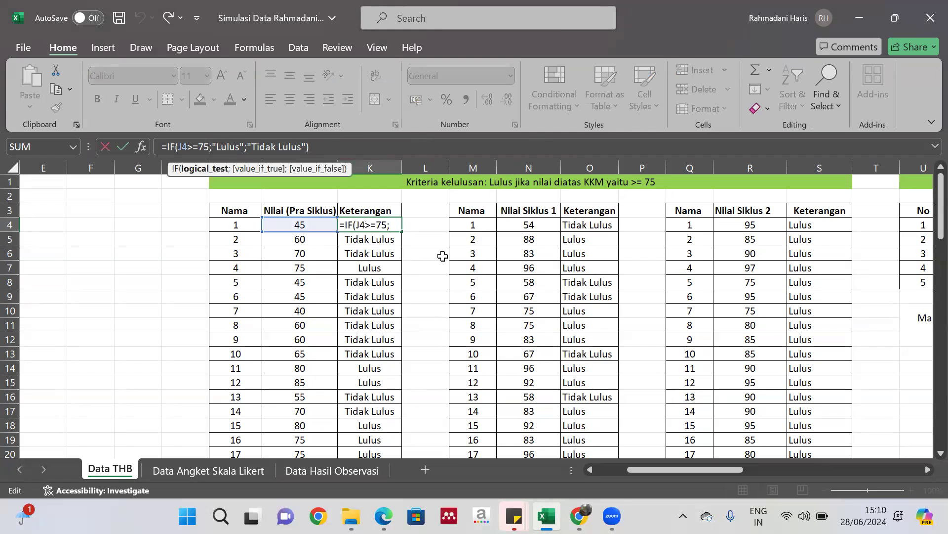
{"action": "key", "text": "Return"}
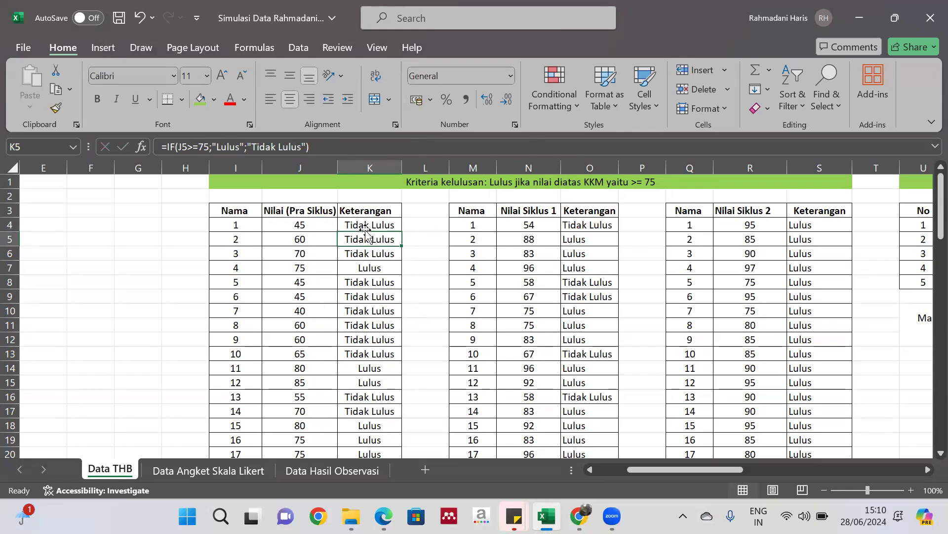
{"action": "left_click", "coordinate": [303, 227]}
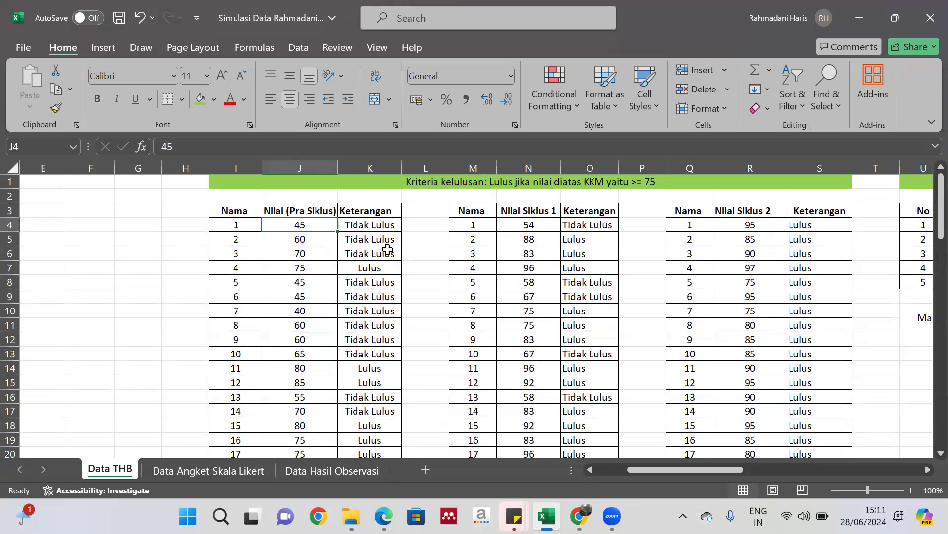
Step: Examine the Keterangan labels per cycle and the Lulus and Tidak Lulus summary table in I40:L42
{"action": "scroll", "coordinate": [463, 293], "scroll_direction": "down", "scroll_amount": 1}
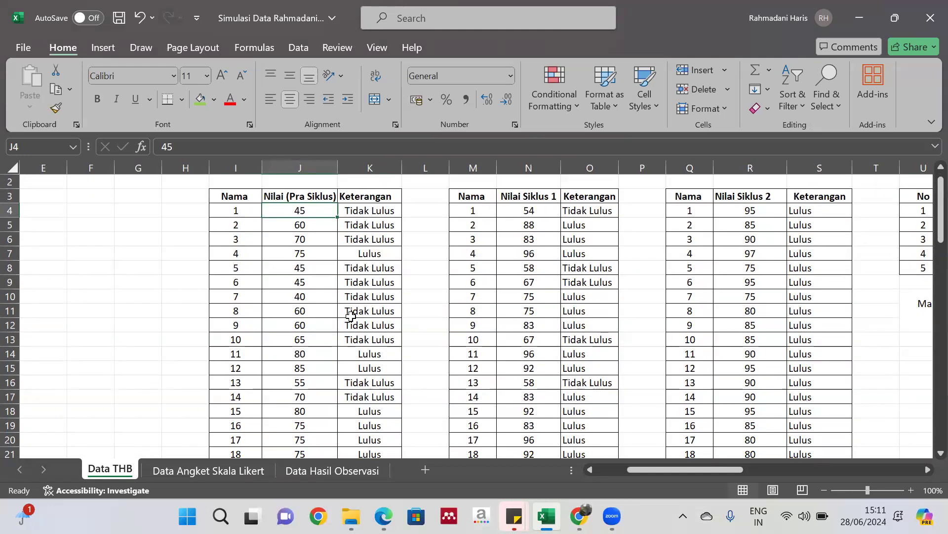
{"action": "scroll", "coordinate": [627, 279], "scroll_direction": "down", "scroll_amount": 1}
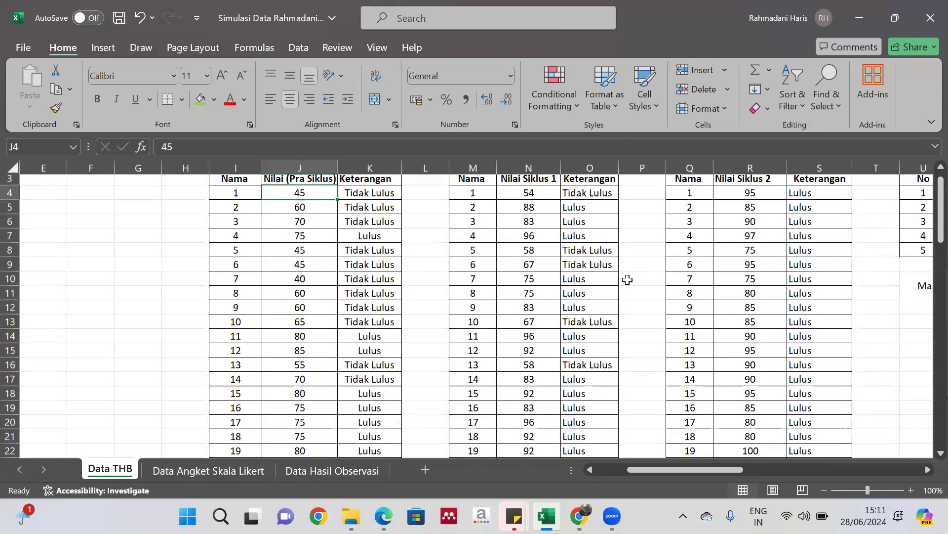
{"action": "scroll", "coordinate": [628, 278], "scroll_direction": "up", "scroll_amount": 2}
{"action": "scroll", "coordinate": [748, 264], "scroll_direction": "down", "scroll_amount": 5}
{"action": "scroll", "coordinate": [750, 265], "scroll_direction": "down", "scroll_amount": 5}
{"action": "scroll", "coordinate": [749, 206], "scroll_direction": "up", "scroll_amount": 1}
{"action": "scroll", "coordinate": [231, 337], "scroll_direction": "down", "scroll_amount": 1}
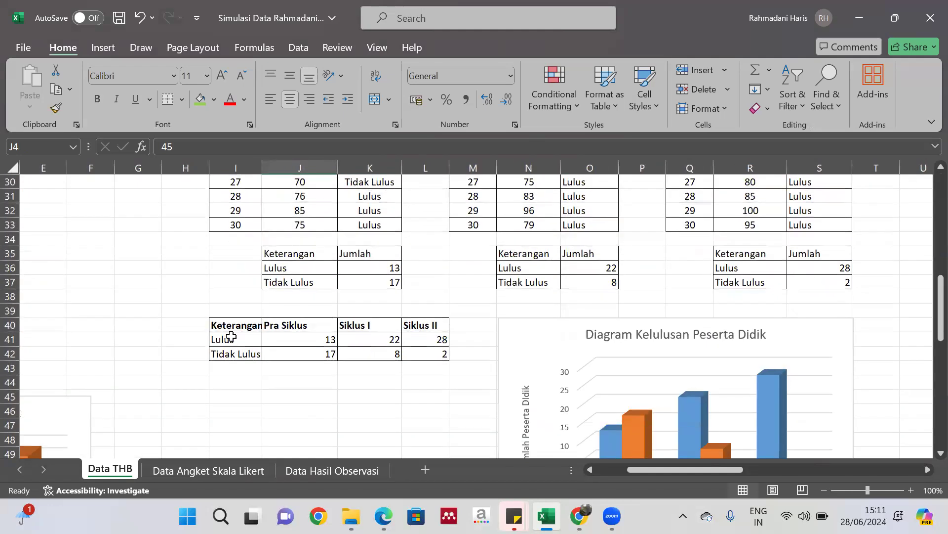
{"action": "left_click", "coordinate": [227, 325]}
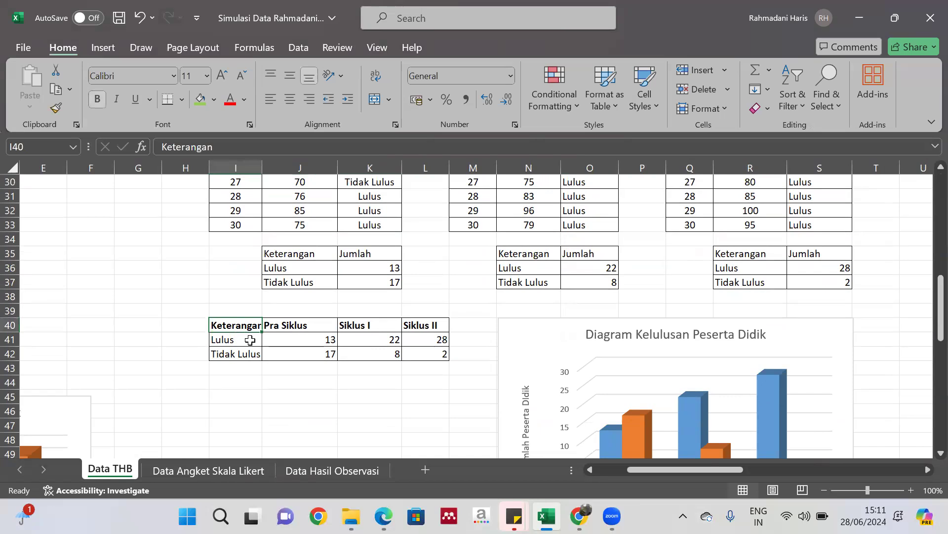
{"action": "left_click", "coordinate": [302, 340]}
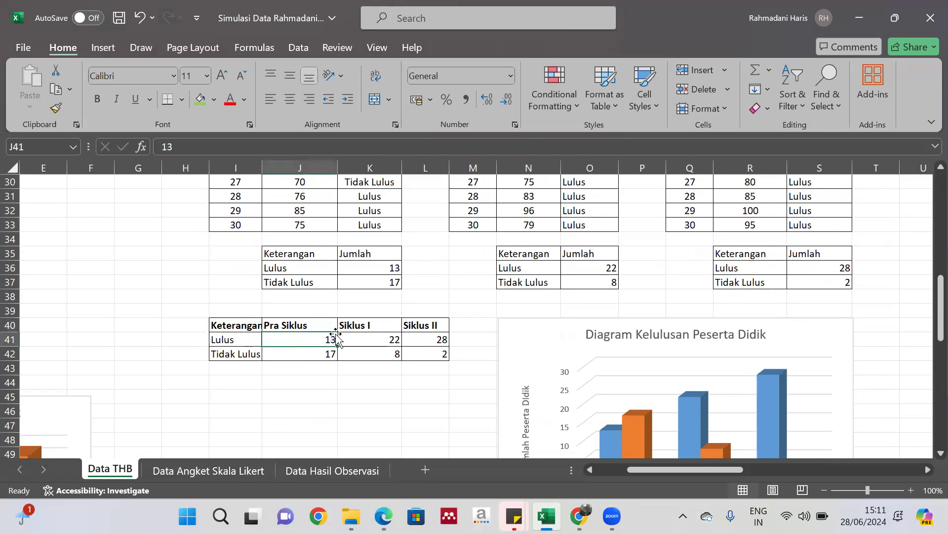
{"action": "left_click", "coordinate": [306, 324]}
{"action": "left_click", "coordinate": [388, 322]}
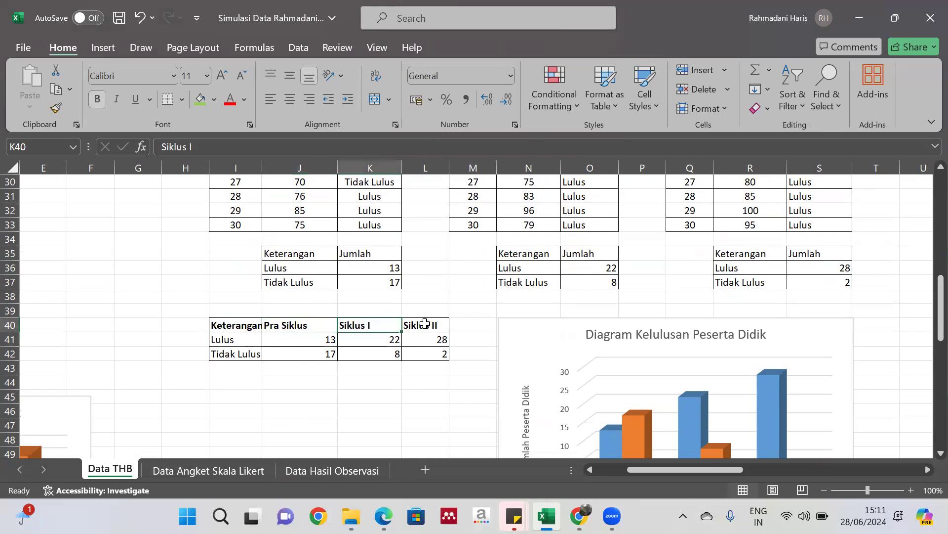
{"action": "left_click", "coordinate": [424, 324]}
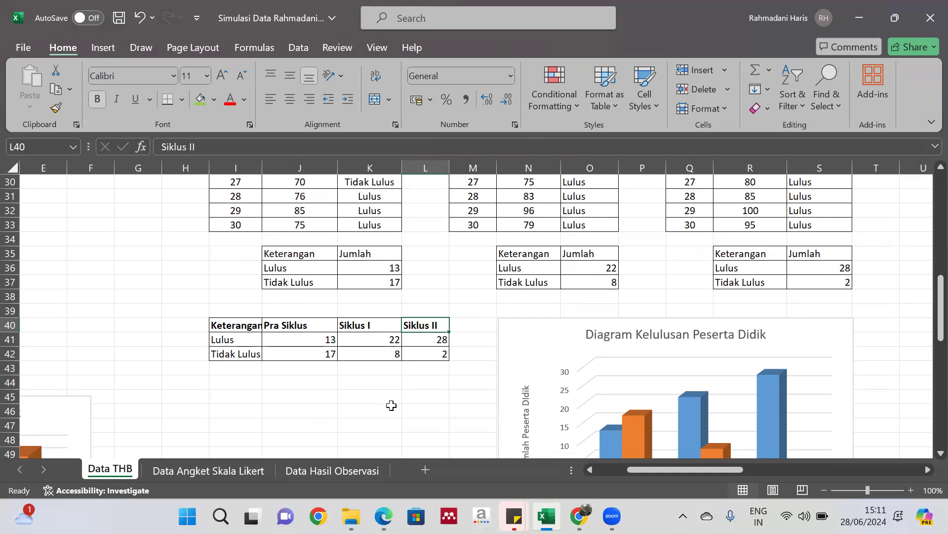
Step: Insert the recommended Clustered Column chart from the pass/fail summary in I40:L42
{"action": "left_click", "coordinate": [238, 322]}
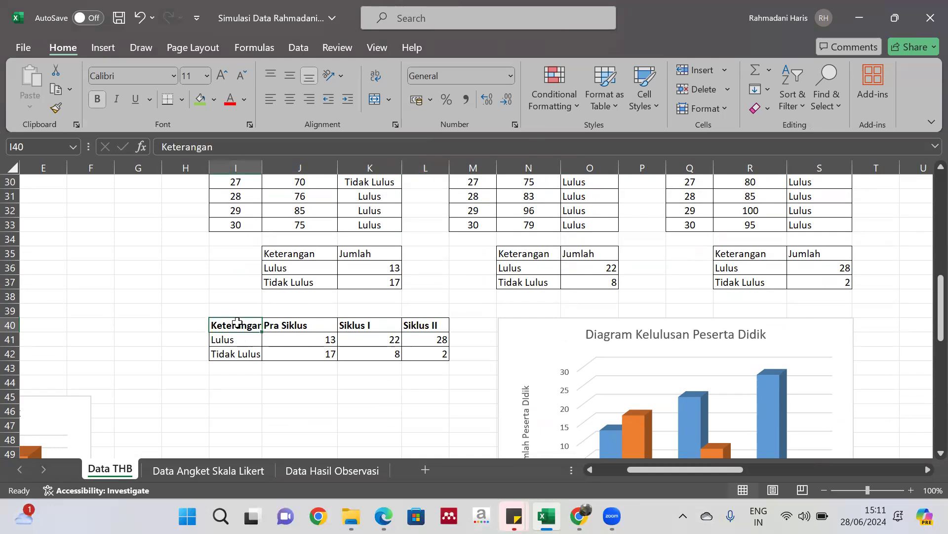
{"action": "left_click_drag", "start_coordinate": [237, 322], "coordinate": [436, 362]}
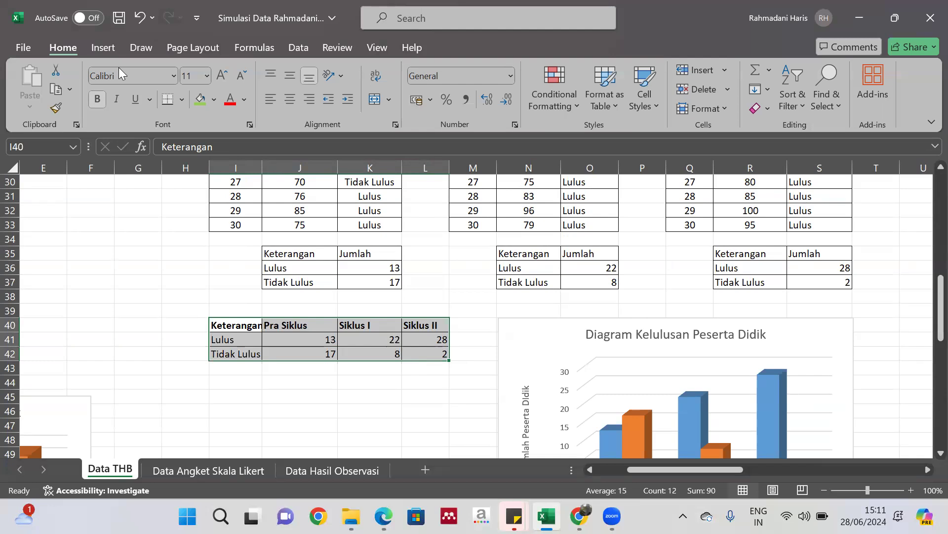
{"action": "left_click", "coordinate": [102, 48]}
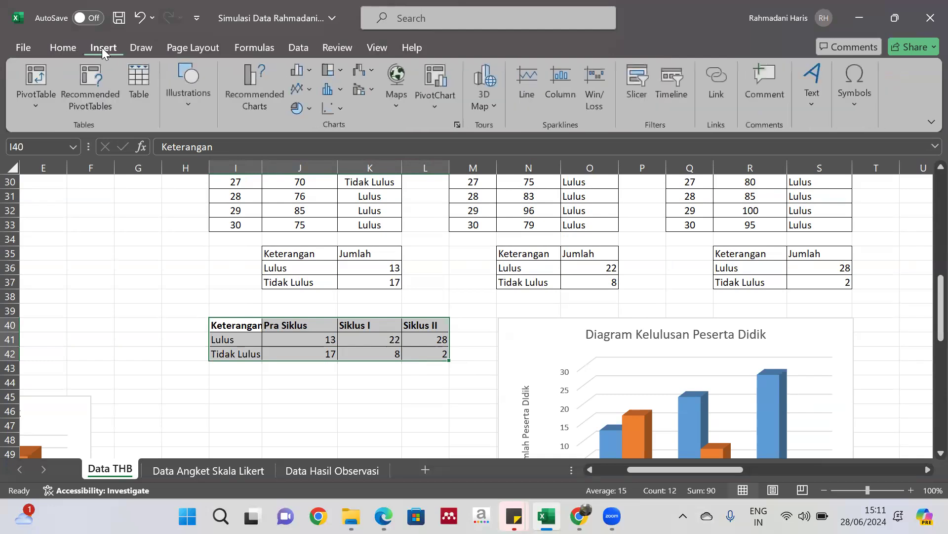
{"action": "left_click", "coordinate": [297, 70]}
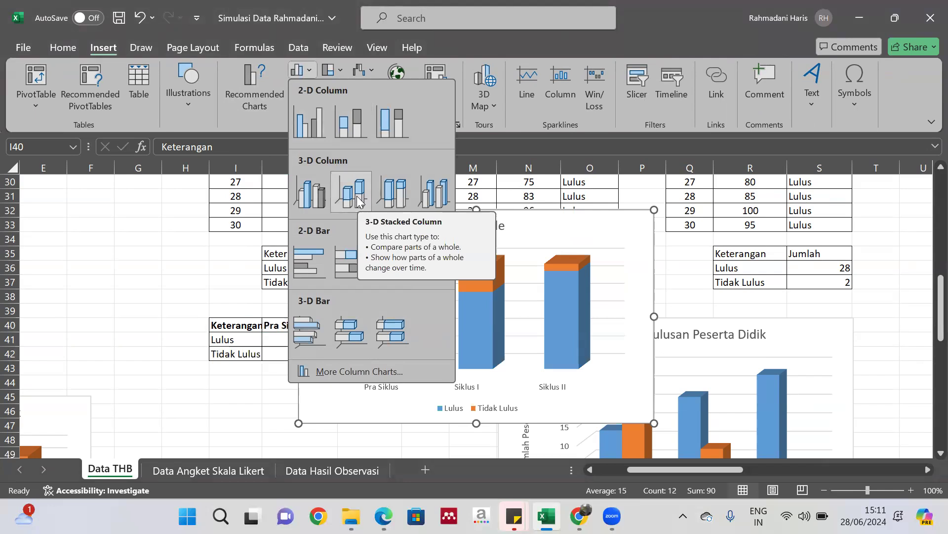
{"action": "left_click", "coordinate": [265, 100]}
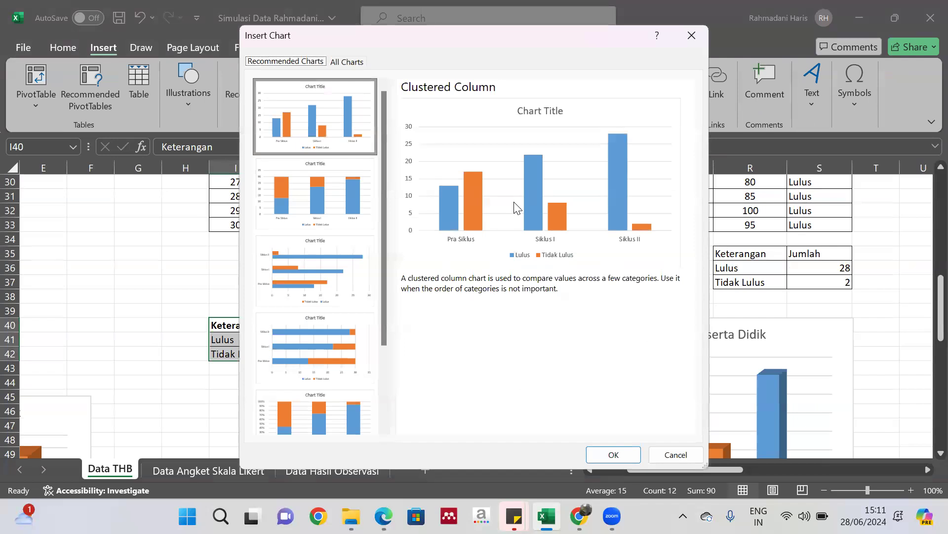
{"action": "left_click", "coordinate": [612, 454]}
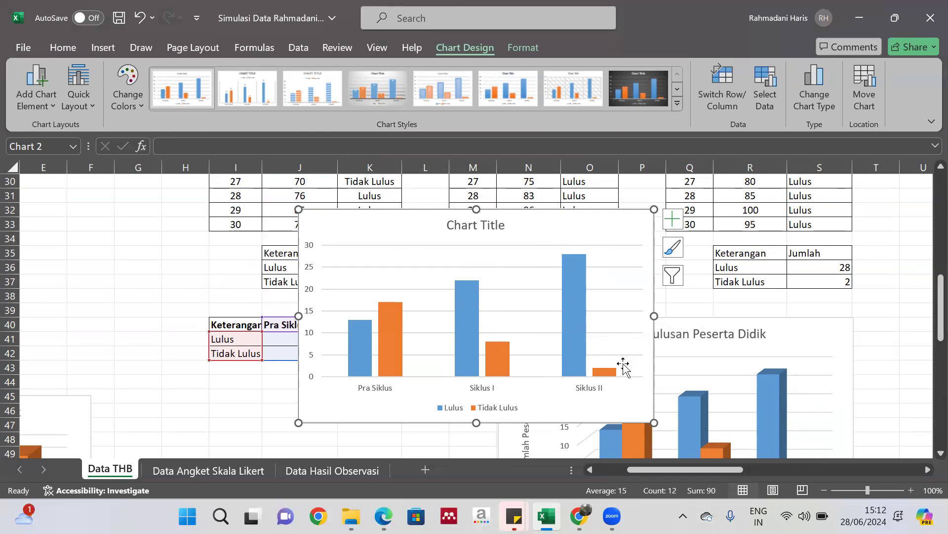
Step: Apply the quick layout with a data table and vertical axis title to the clustered column chart
{"action": "left_click", "coordinate": [69, 105]}
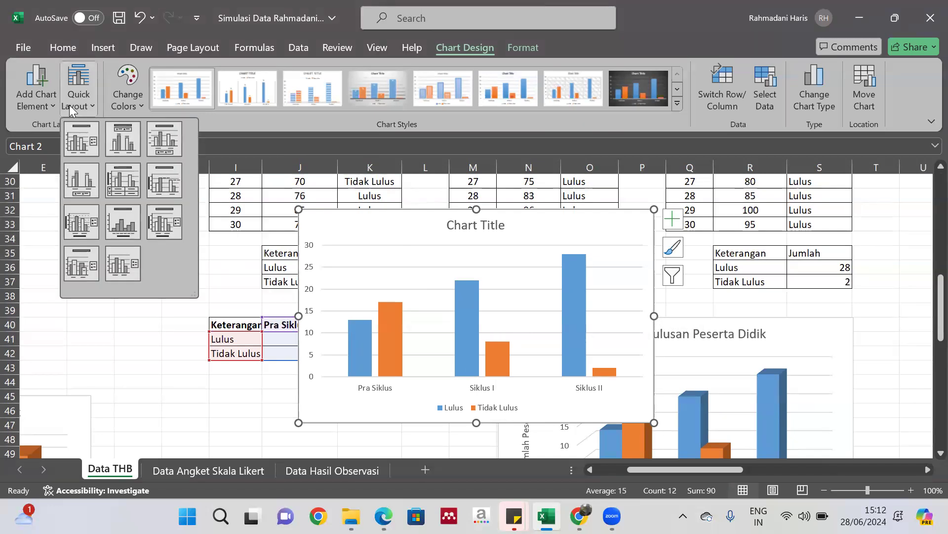
{"action": "left_click", "coordinate": [116, 185]}
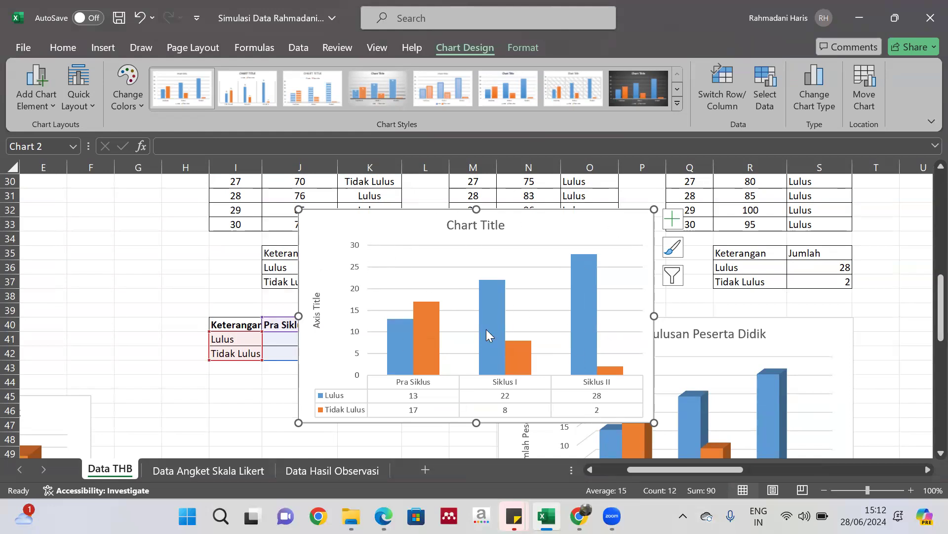
{"action": "mouse_move", "coordinate": [486, 330]}
{"action": "mouse_move", "coordinate": [502, 345]}
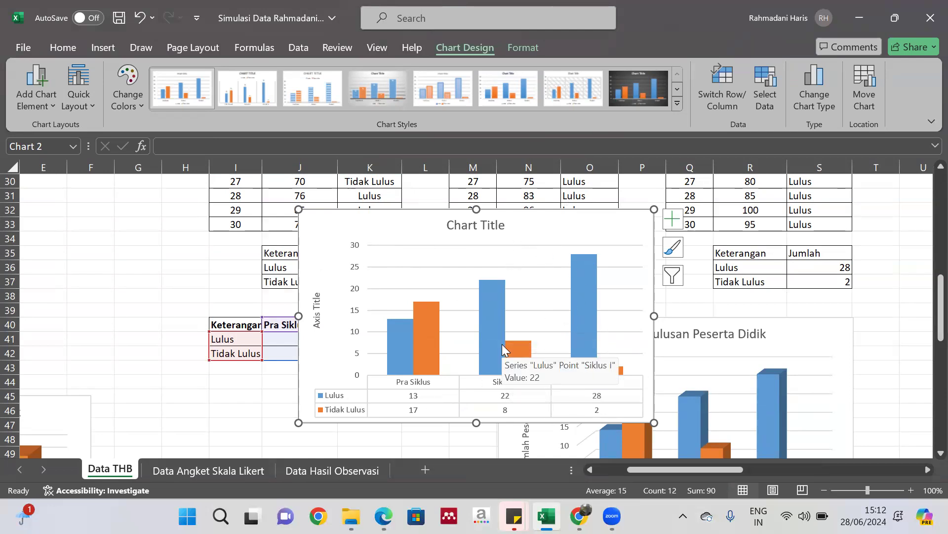
Step: Review the Hasil table and the Nilai Rerata Hasil Belajar chart alongside the new pass/fail chart
{"action": "left_click_drag", "start_coordinate": [675, 470], "coordinate": [603, 468]}
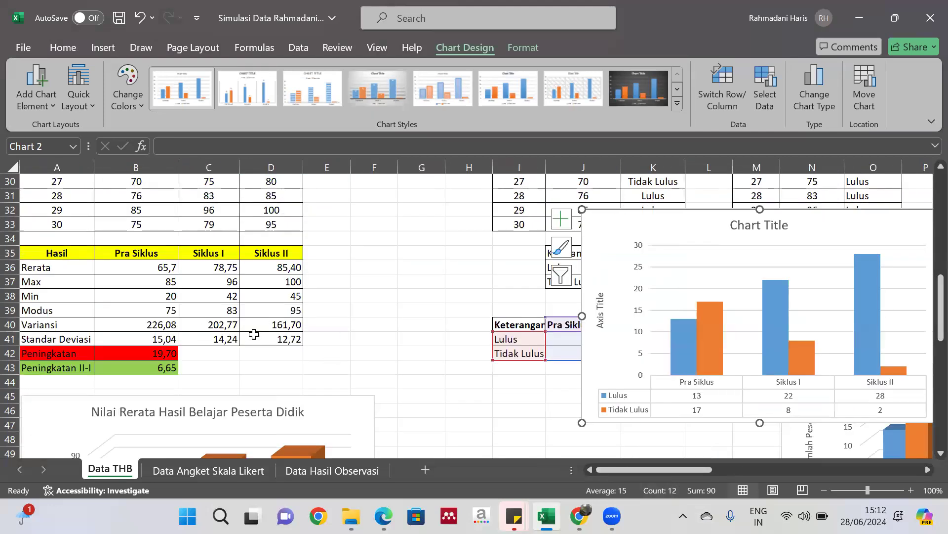
{"action": "scroll", "coordinate": [254, 334], "scroll_direction": "up", "scroll_amount": 1}
{"action": "scroll", "coordinate": [254, 334], "scroll_direction": "up", "scroll_amount": 1}
{"action": "scroll", "coordinate": [254, 332], "scroll_direction": "down", "scroll_amount": 1}
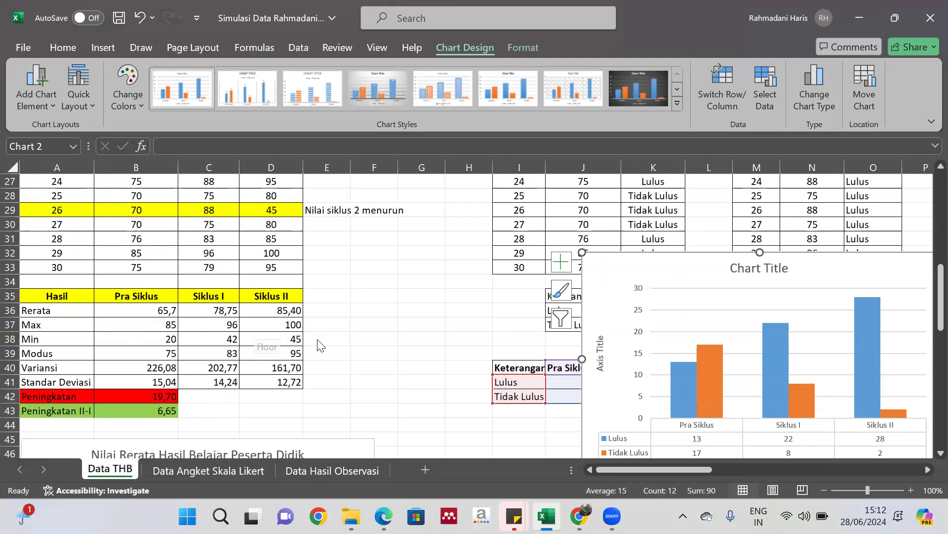
{"action": "scroll", "coordinate": [317, 339], "scroll_direction": "down", "scroll_amount": 4}
{"action": "scroll", "coordinate": [317, 339], "scroll_direction": "down", "scroll_amount": 2}
{"action": "scroll", "coordinate": [317, 339], "scroll_direction": "up", "scroll_amount": 1}
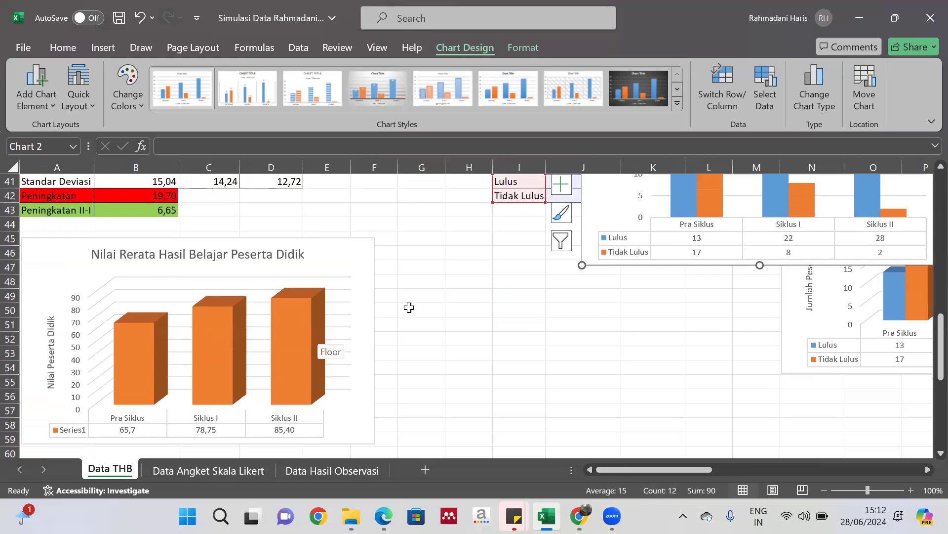
{"action": "scroll", "coordinate": [409, 307], "scroll_direction": "up", "scroll_amount": 4}
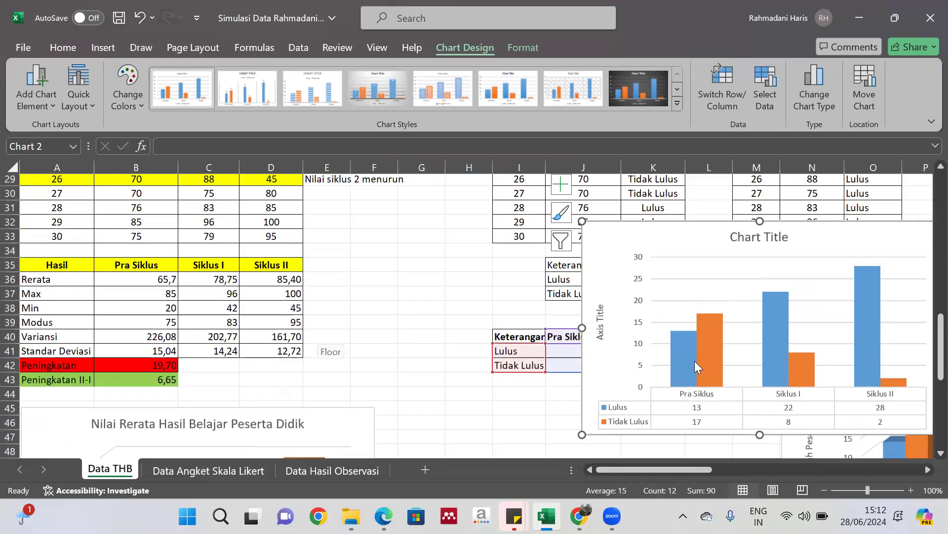
{"action": "scroll", "coordinate": [695, 362], "scroll_direction": "right", "scroll_amount": 1}
{"action": "scroll", "coordinate": [695, 361], "scroll_direction": "right", "scroll_amount": 2}
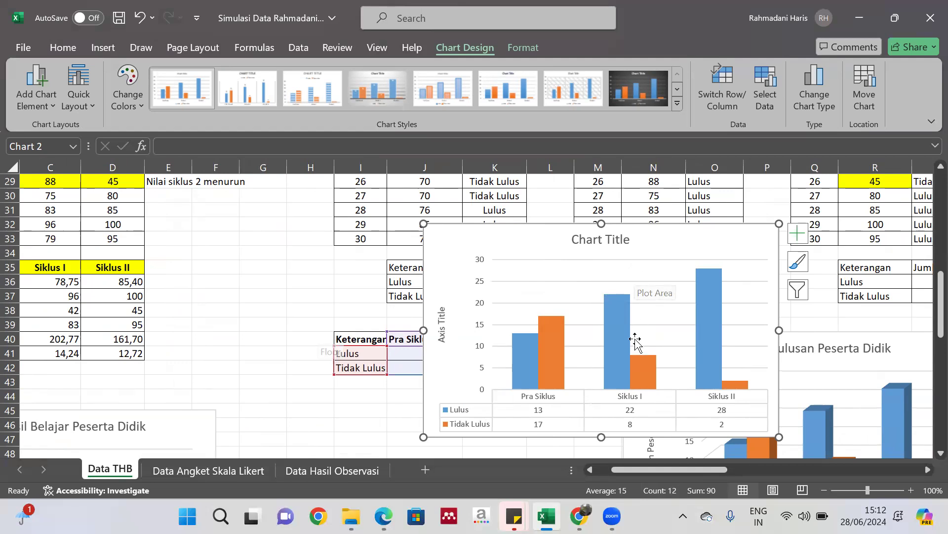
Step: Switch to the teaching-material PDF in Edge and read the Cara Kedua section with the KKM pass table on page 12
{"action": "mouse_move", "coordinate": [391, 506]}
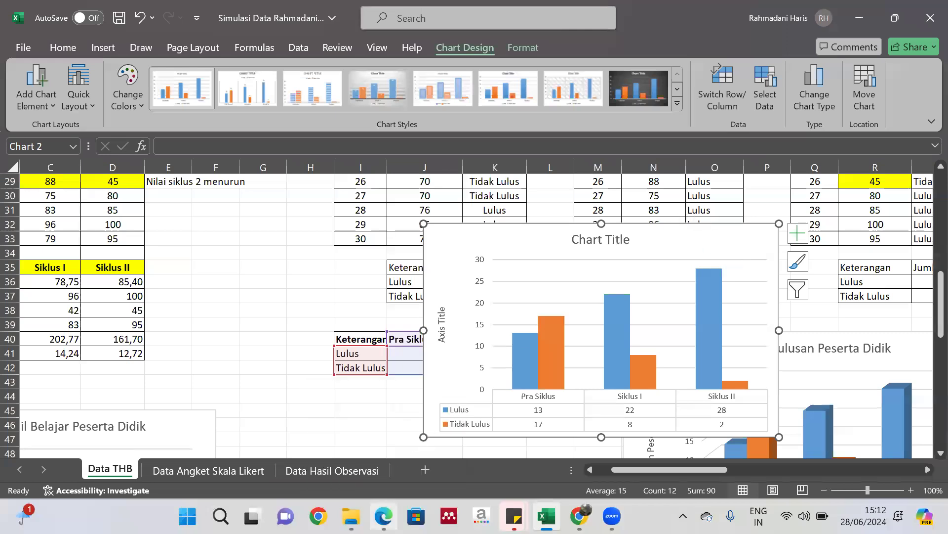
{"action": "left_click", "coordinate": [383, 516]}
{"action": "scroll", "coordinate": [542, 341], "scroll_direction": "down", "scroll_amount": 8}
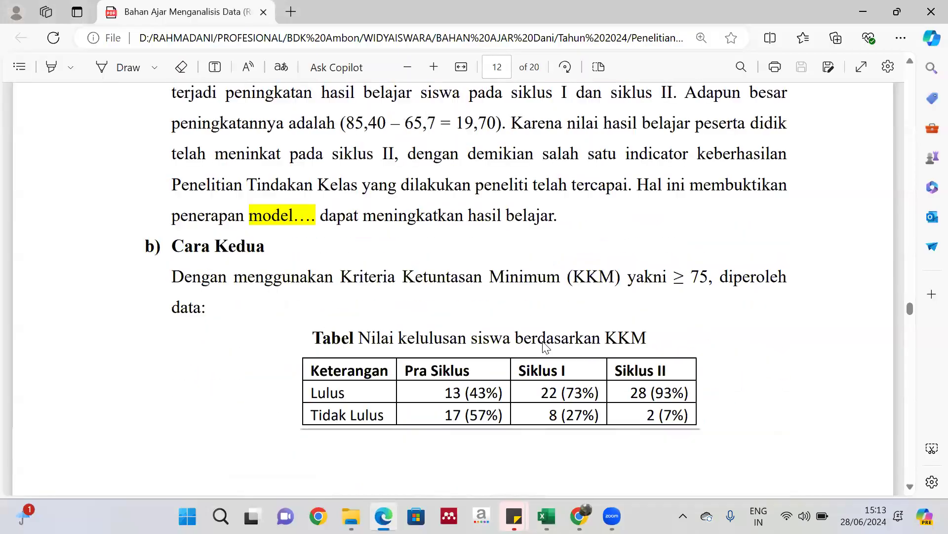
Step: Examine the Pra Siklus counts and percentages for Lulus and Tidak Lulus in the KKM pass table
{"action": "scroll", "coordinate": [544, 346], "scroll_direction": "down", "scroll_amount": 1}
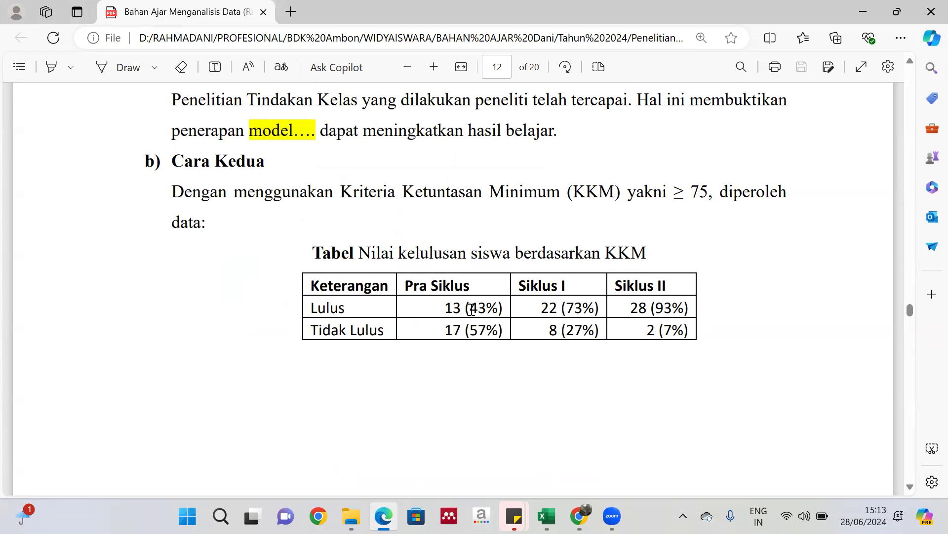
{"action": "mouse_move", "coordinate": [474, 308]}
{"action": "left_mouse_down"}
{"action": "mouse_move", "coordinate": [495, 309]}
{"action": "mouse_move", "coordinate": [487, 309]}
{"action": "left_mouse_up"}
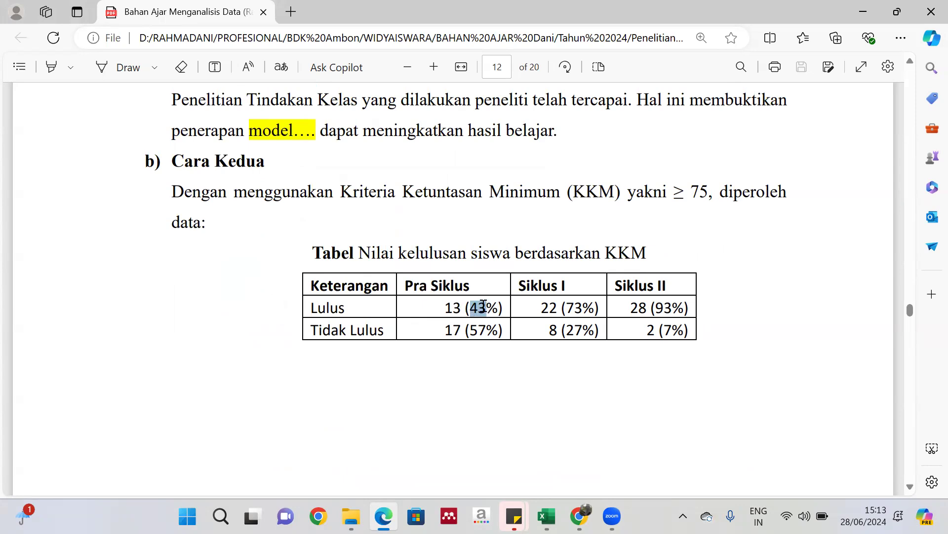
{"action": "left_click", "coordinate": [454, 309]}
{"action": "left_click_drag", "start_coordinate": [446, 309], "coordinate": [464, 311]}
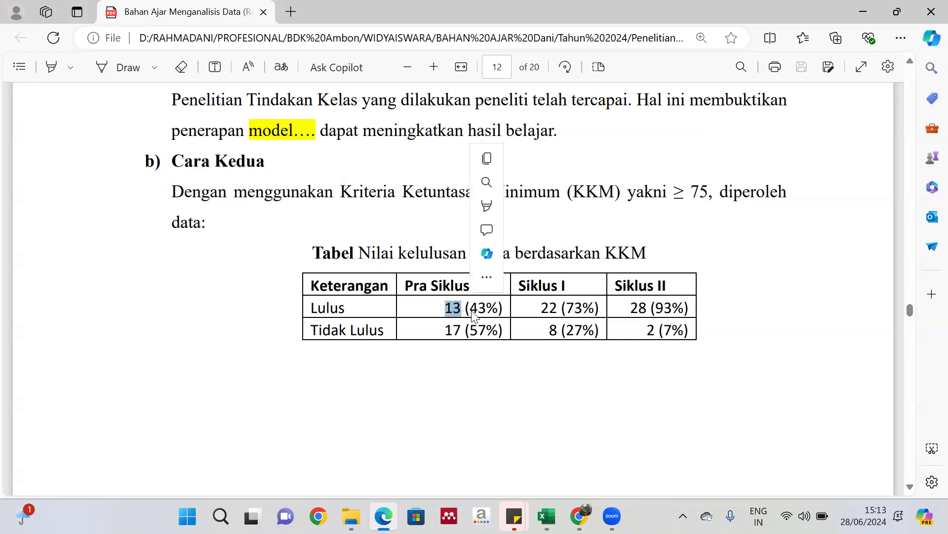
{"action": "left_click", "coordinate": [492, 309]}
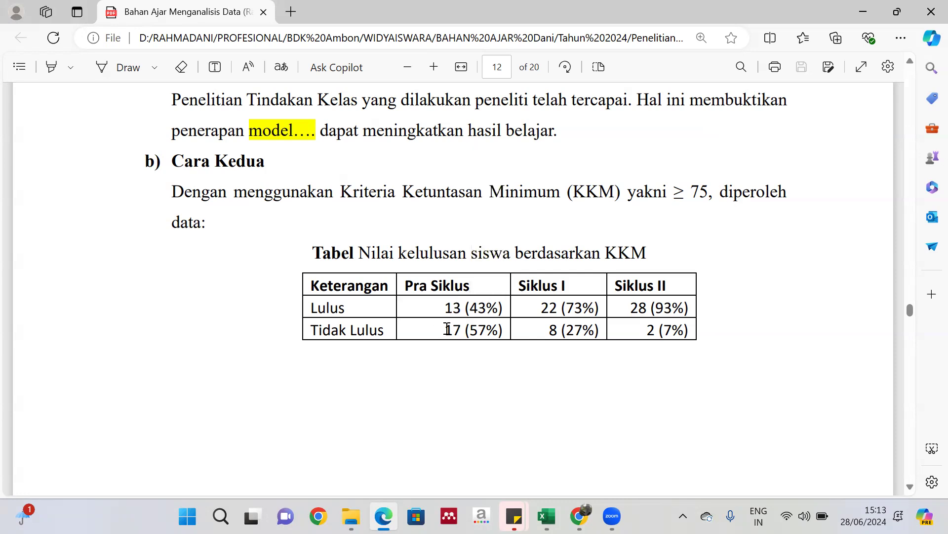
{"action": "left_click_drag", "start_coordinate": [446, 329], "coordinate": [463, 330]}
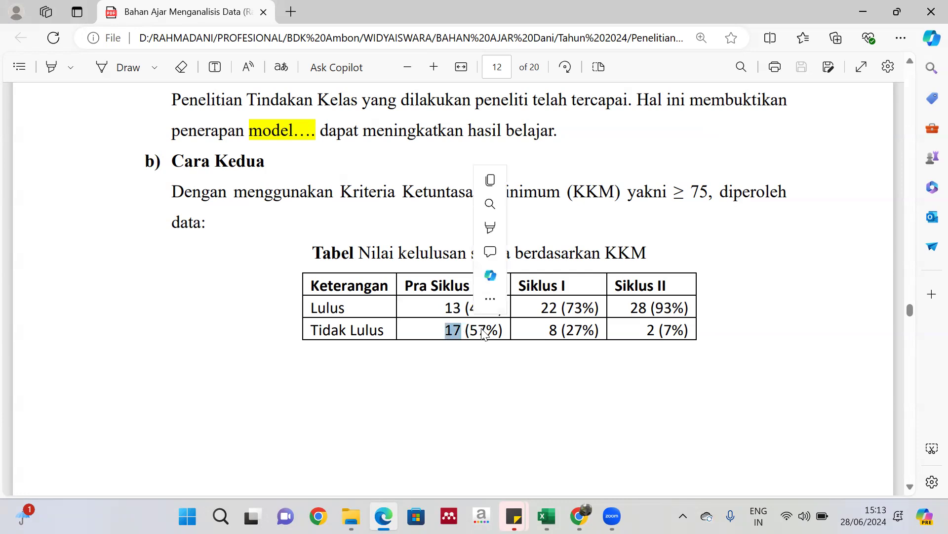
{"action": "left_click", "coordinate": [482, 329]}
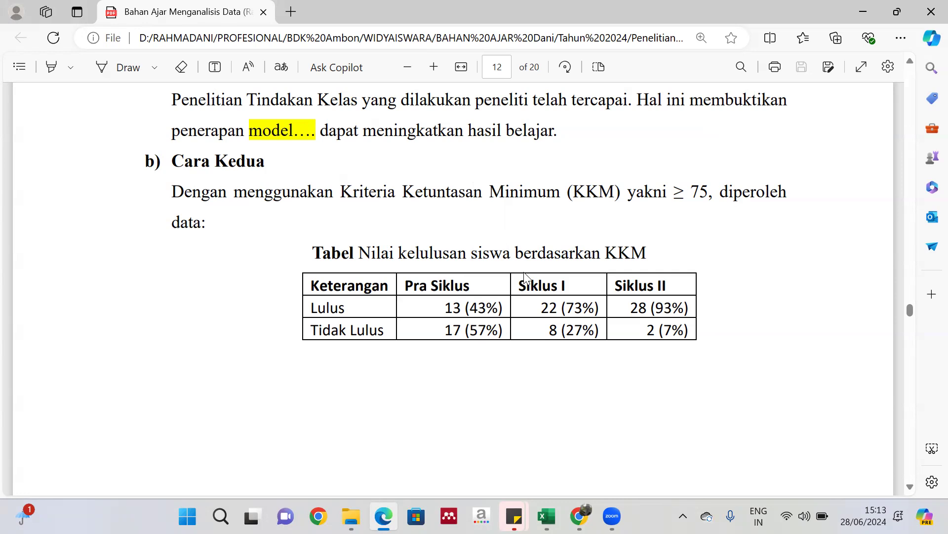
Step: Read the Diagram Kelulusan Peserta Didik chart and the Contoh interpretasi data text on page 13
{"action": "scroll", "coordinate": [525, 275], "scroll_direction": "down", "scroll_amount": 3}
{"action": "scroll", "coordinate": [528, 278], "scroll_direction": "down", "scroll_amount": 10}
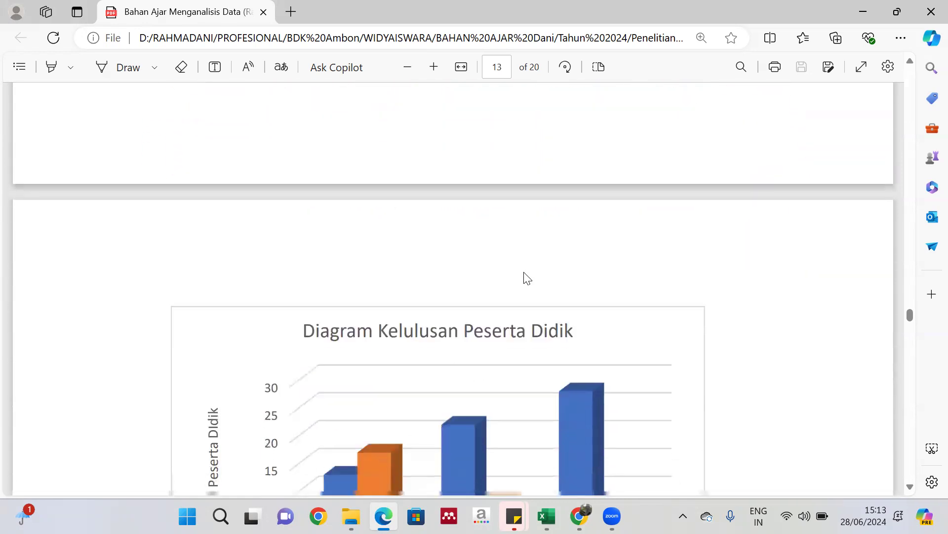
{"action": "scroll", "coordinate": [527, 278], "scroll_direction": "up", "scroll_amount": 12}
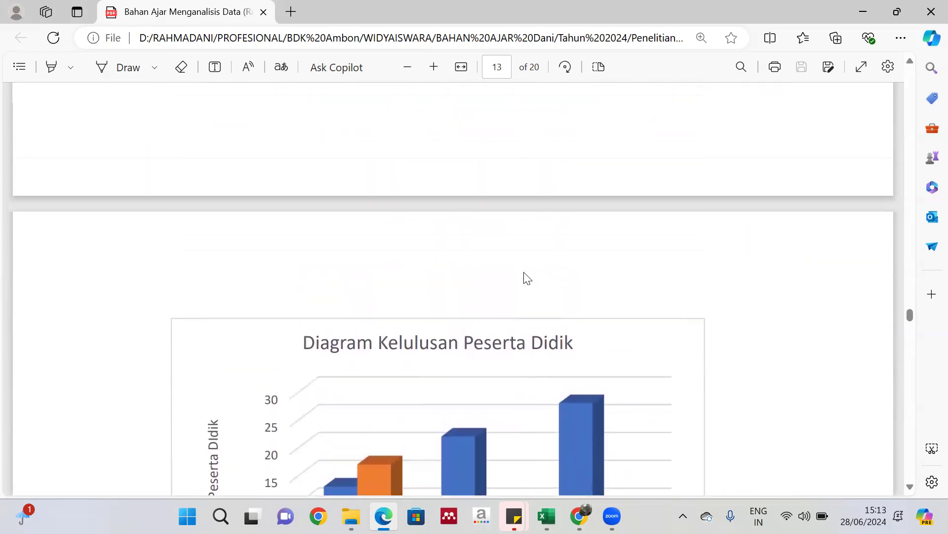
{"action": "scroll", "coordinate": [527, 278], "scroll_direction": "down", "scroll_amount": 6}
{"action": "scroll", "coordinate": [524, 272], "scroll_direction": "down", "scroll_amount": 4}
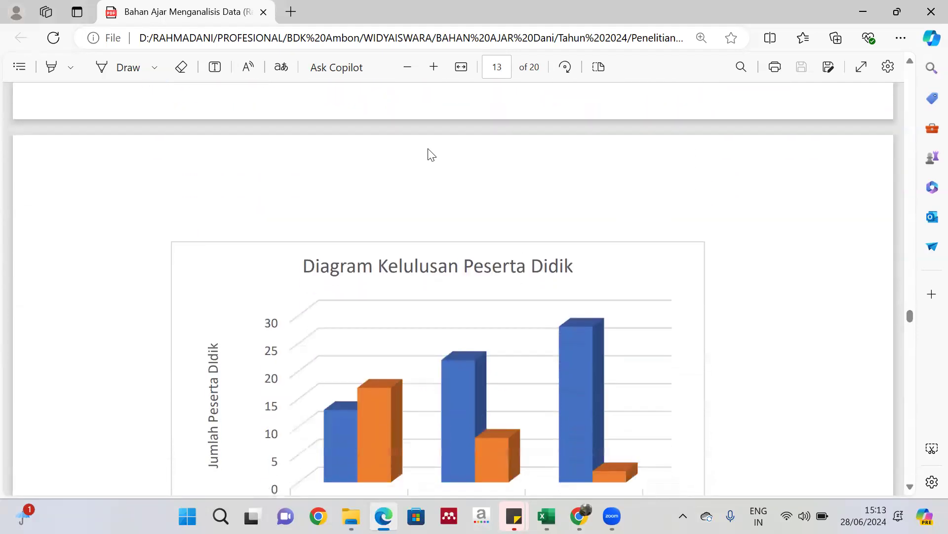
{"action": "scroll", "coordinate": [439, 258], "scroll_direction": "down", "scroll_amount": 1}
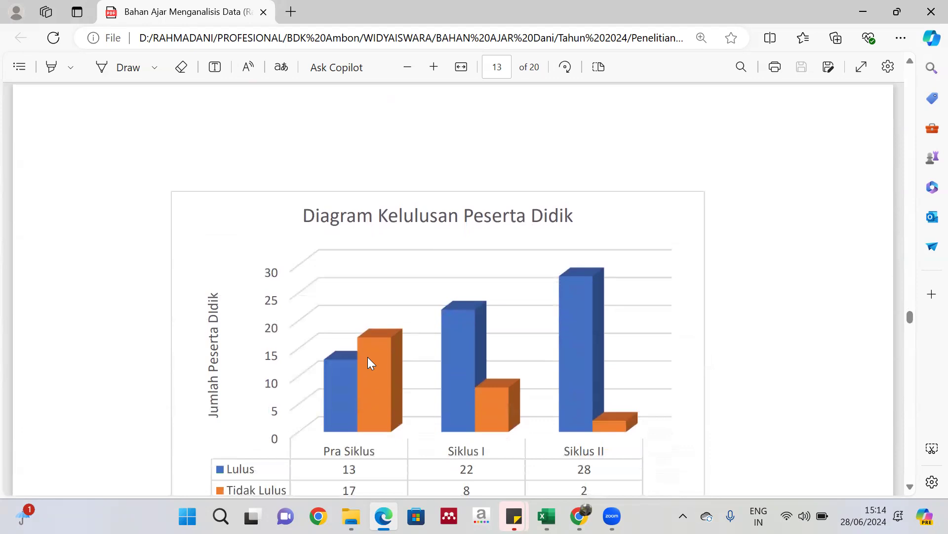
{"action": "scroll", "coordinate": [421, 398], "scroll_direction": "down", "scroll_amount": 1}
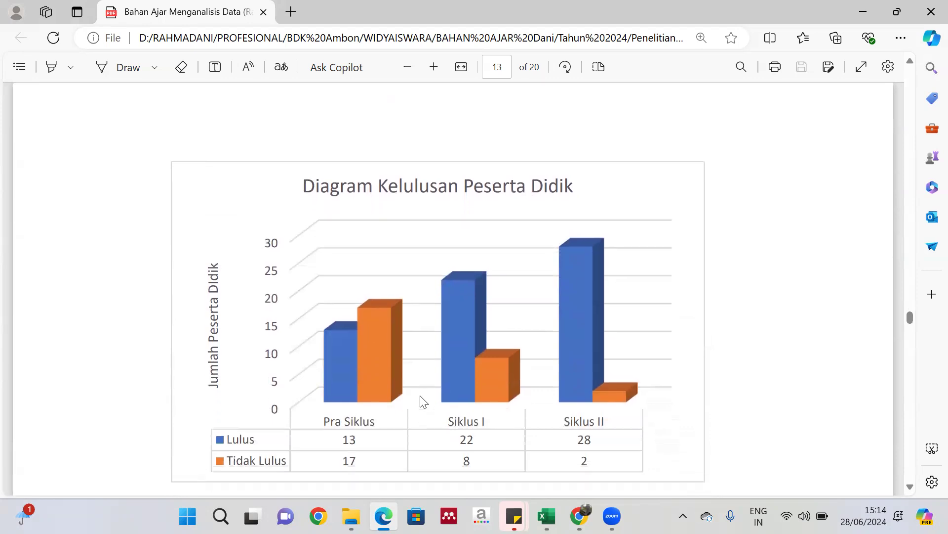
{"action": "scroll", "coordinate": [422, 399], "scroll_direction": "down", "scroll_amount": 3}
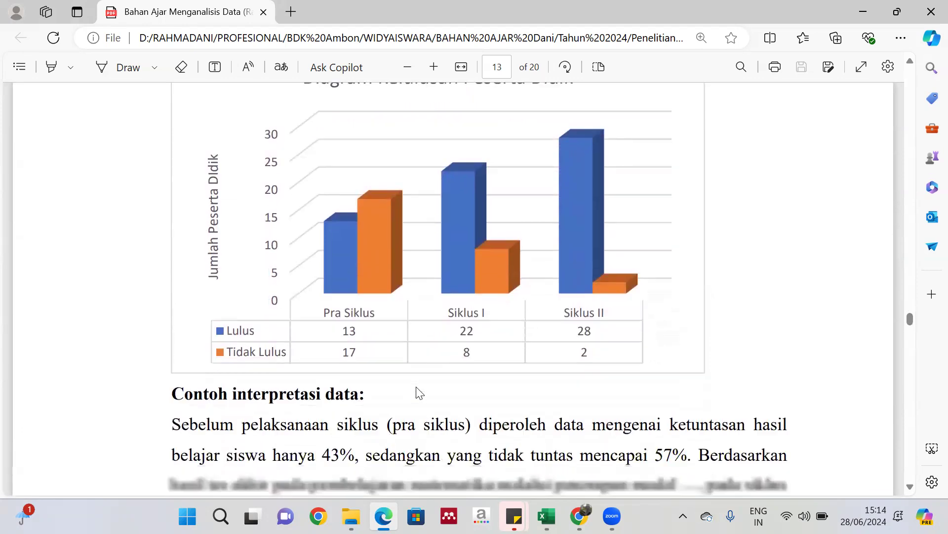
{"action": "scroll", "coordinate": [417, 393], "scroll_direction": "down", "scroll_amount": 1}
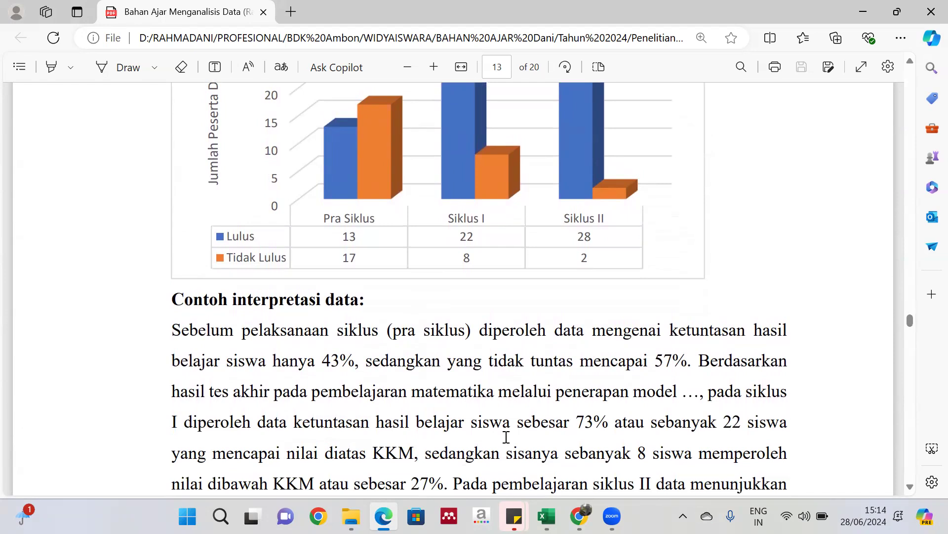
{"action": "scroll", "coordinate": [507, 437], "scroll_direction": "down", "scroll_amount": 2}
{"action": "scroll", "coordinate": [507, 437], "scroll_direction": "down", "scroll_amount": 1}
{"action": "scroll", "coordinate": [507, 436], "scroll_direction": "up", "scroll_amount": 1}
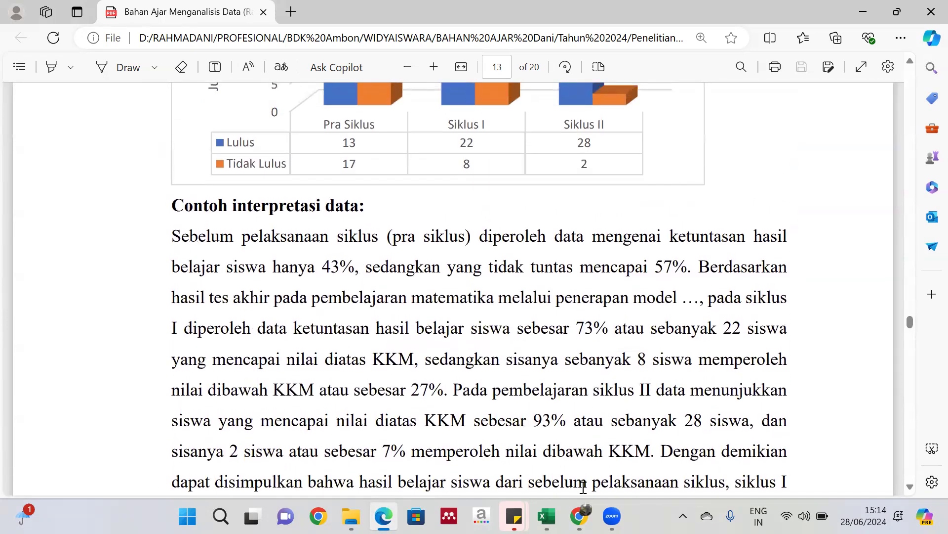
Step: Switch back to Excel and delete the untitled clustered column chart of pass/fail counts
{"action": "left_click", "coordinate": [547, 516]}
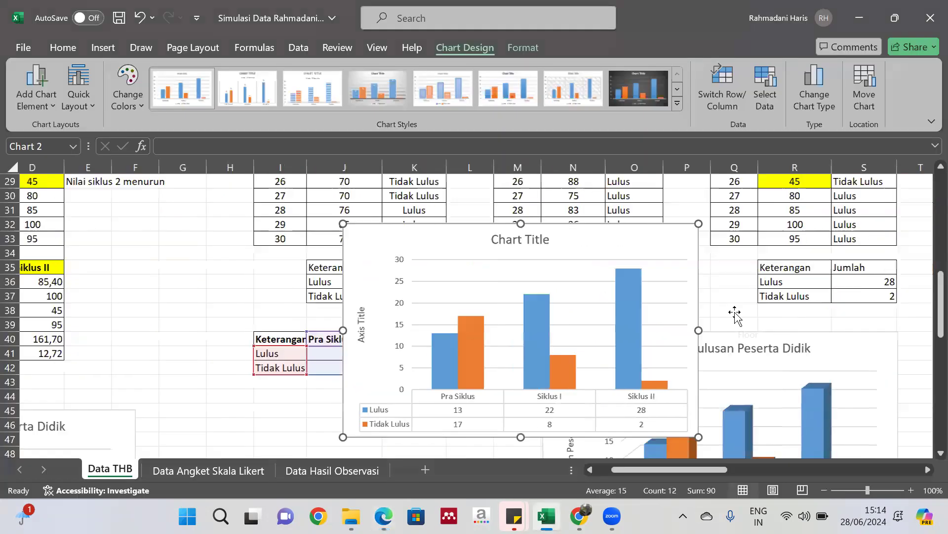
{"action": "key", "text": "Delete"}
Step: Review the score ranges and Kategori Hasil Belajar entries in the alternative learning-outcome criteria table in U3:W8
{"action": "scroll", "coordinate": [735, 312], "scroll_direction": "up", "scroll_amount": 4}
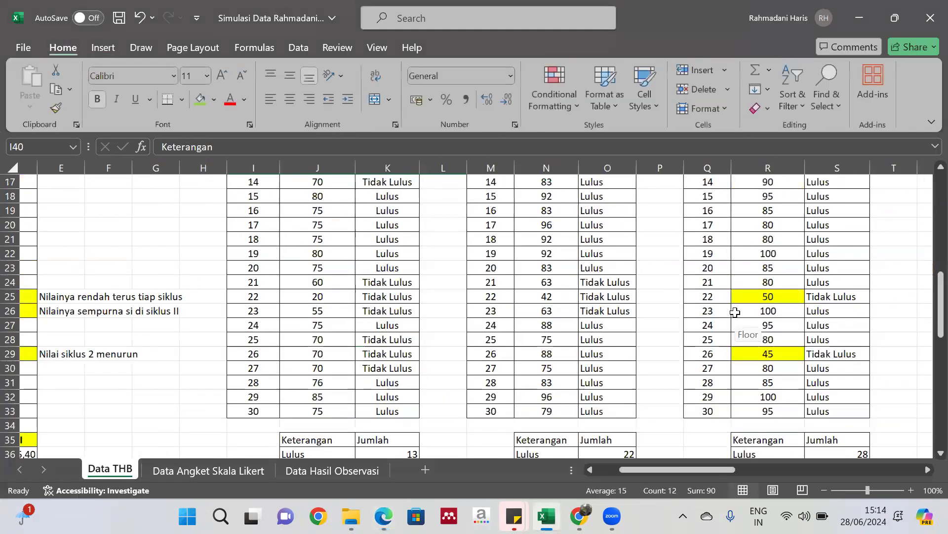
{"action": "scroll", "coordinate": [735, 312], "scroll_direction": "right", "scroll_amount": 5}
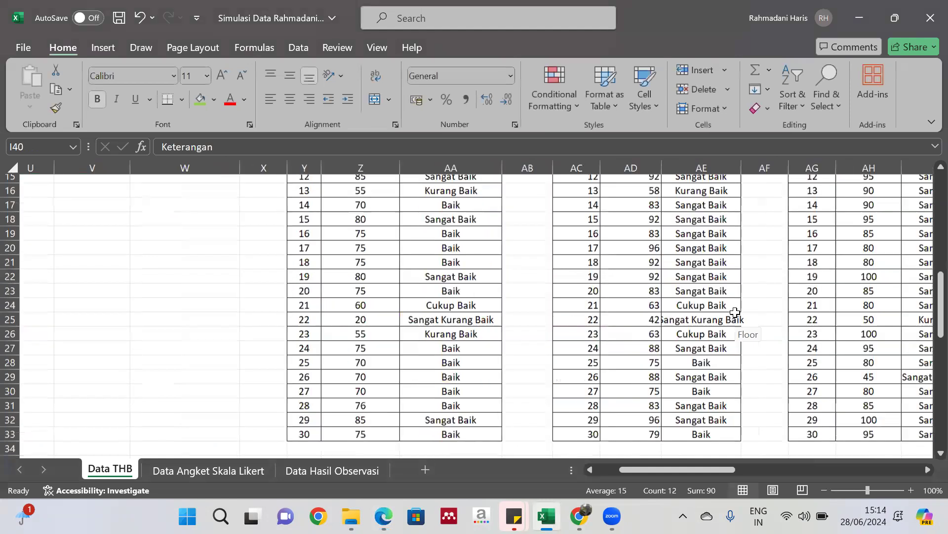
{"action": "scroll", "coordinate": [735, 312], "scroll_direction": "up", "scroll_amount": 5}
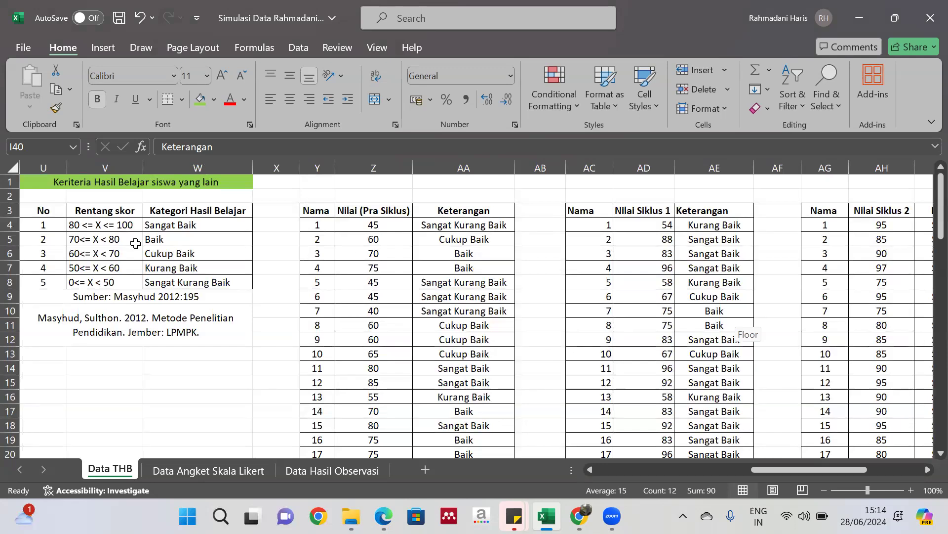
{"action": "left_click", "coordinate": [183, 237]}
{"action": "left_click", "coordinate": [166, 227]}
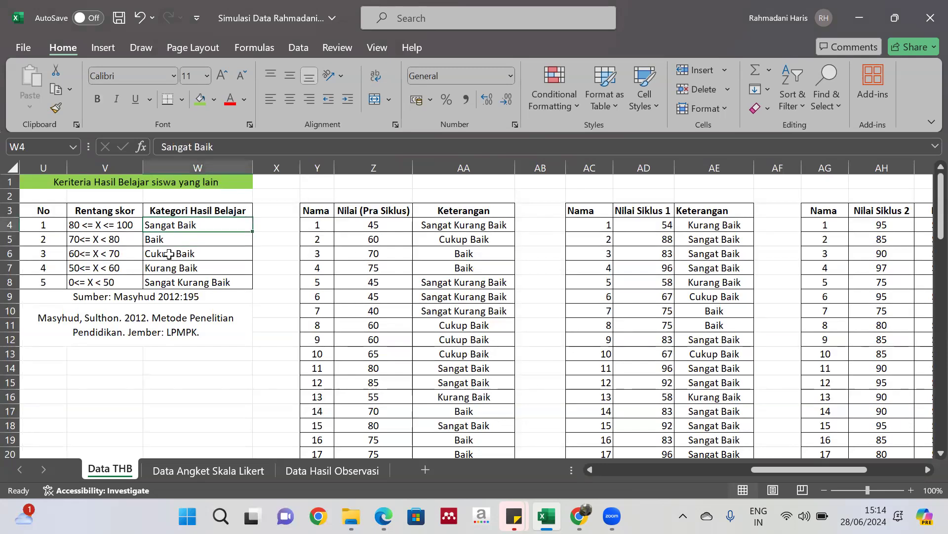
{"action": "left_click", "coordinate": [164, 240]}
{"action": "left_click", "coordinate": [167, 253]}
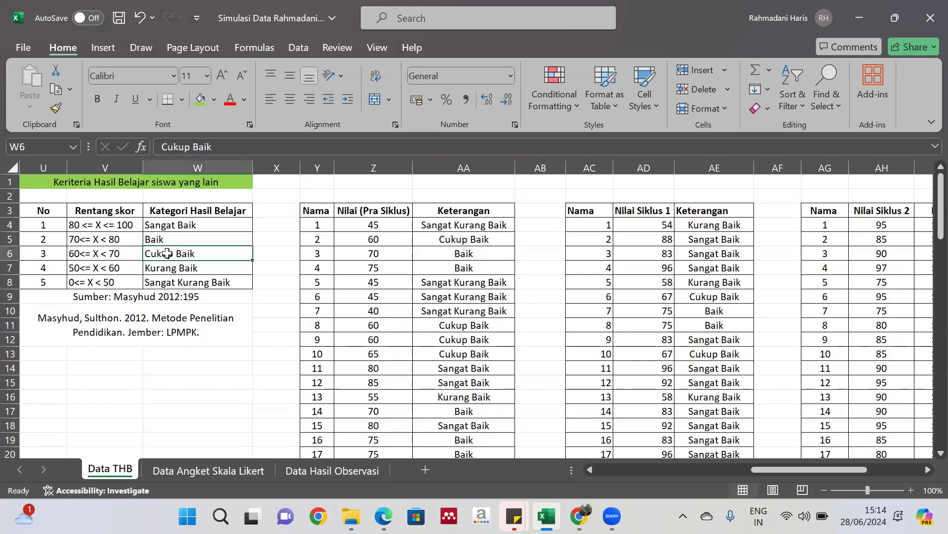
Step: Enter the letter grades A, B, C, D and E in X4:X8 beside the five learning-outcome categories
{"action": "left_click", "coordinate": [270, 223]}
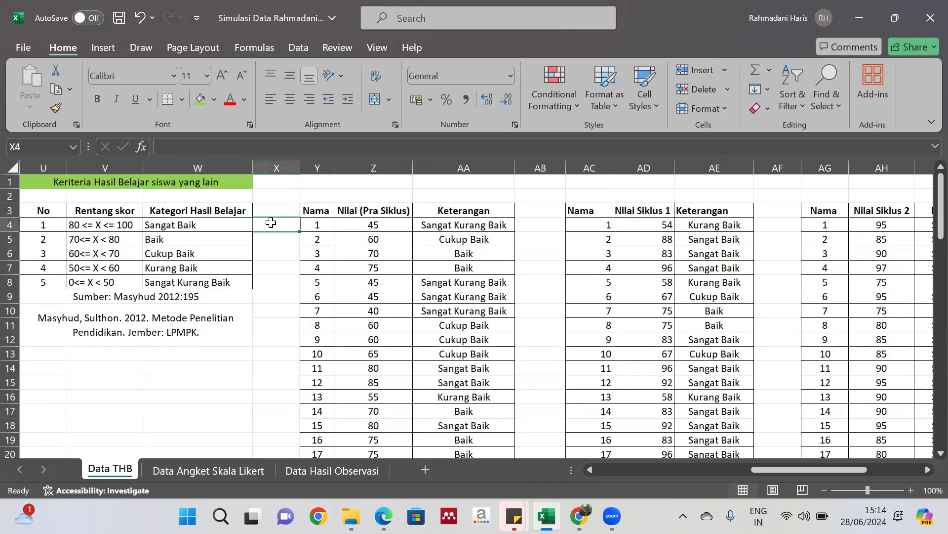
{"action": "key", "text": "Caps_Lock"}
{"action": "type", "text": "A"}
{"action": "key", "text": "Return"}
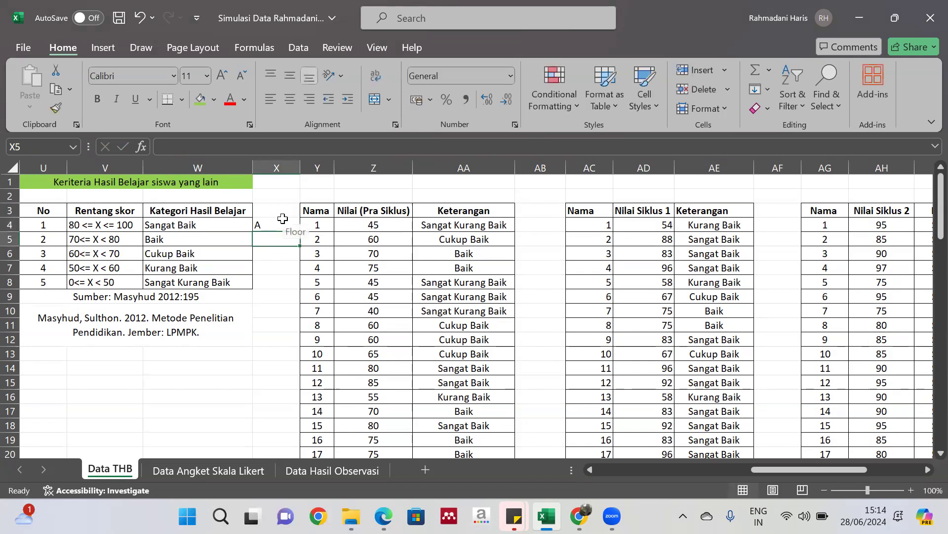
{"action": "type", "text": "B"}
{"action": "key", "text": "Return"}
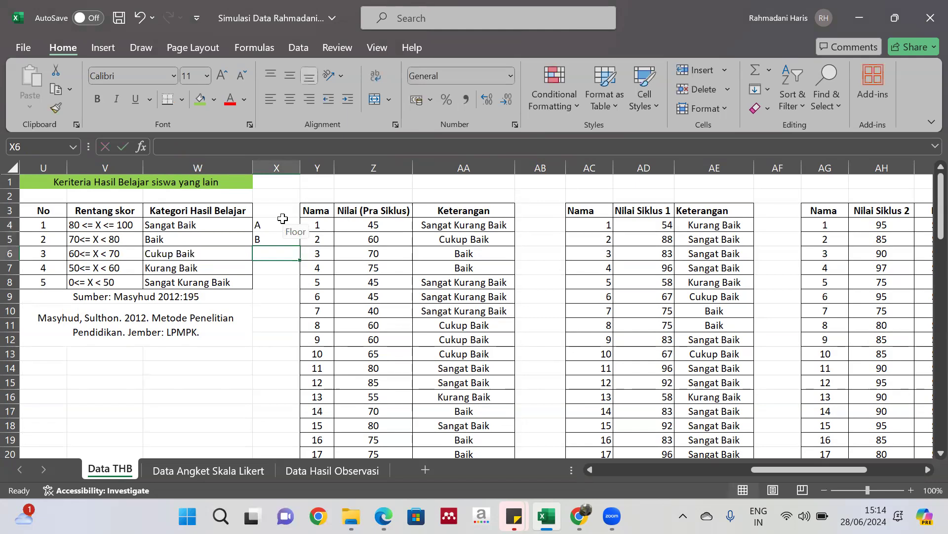
{"action": "type", "text": "C"}
{"action": "key", "text": "Return"}
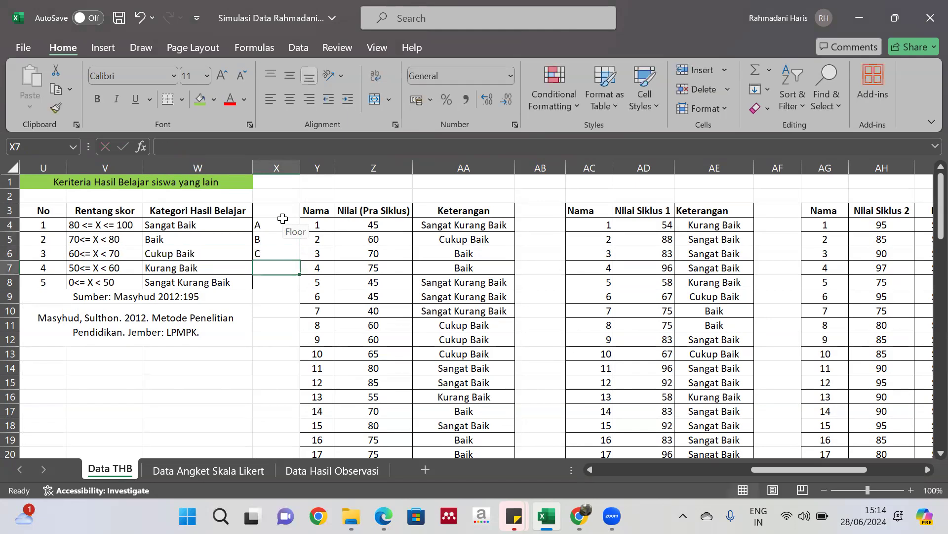
{"action": "type", "text": "D"}
{"action": "key", "text": "Return"}
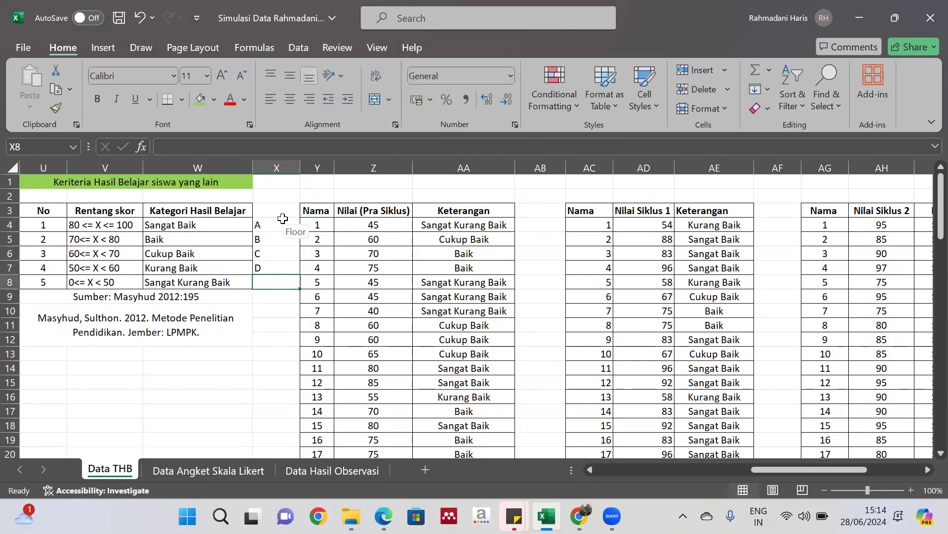
{"action": "type", "text": "E"}
{"action": "key", "text": "Return"}
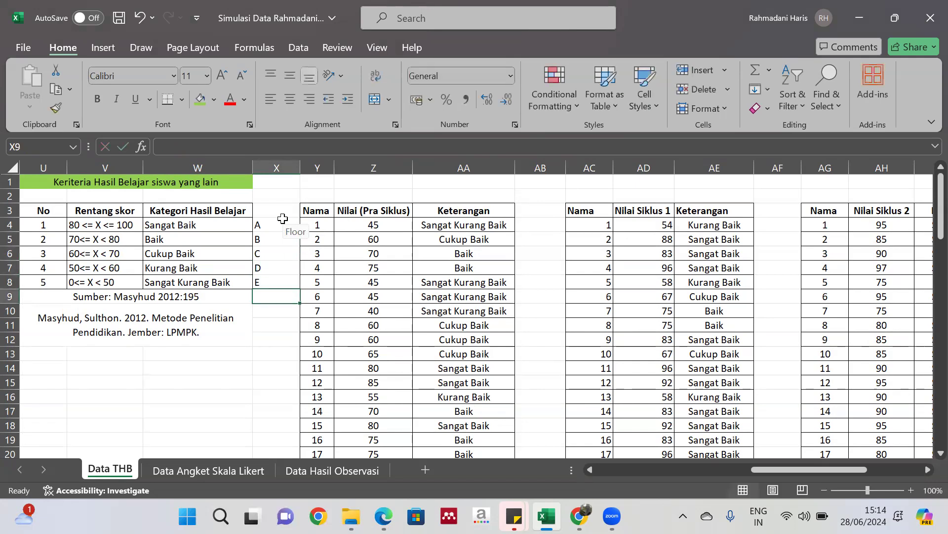
Step: Examine the letter grades in X4:X8, the Pra Siklus scores in column Z and the nested IF formula in AA4
{"action": "left_click", "coordinate": [267, 223]}
{"action": "left_click", "coordinate": [266, 240]}
{"action": "left_click", "coordinate": [263, 254]}
{"action": "left_click", "coordinate": [262, 267]}
{"action": "left_click", "coordinate": [259, 282]}
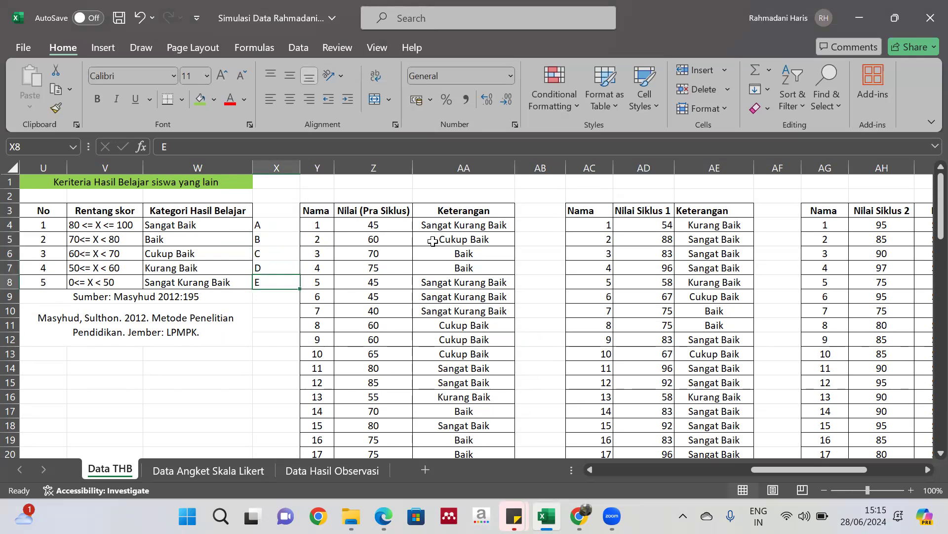
{"action": "left_click", "coordinate": [446, 226]}
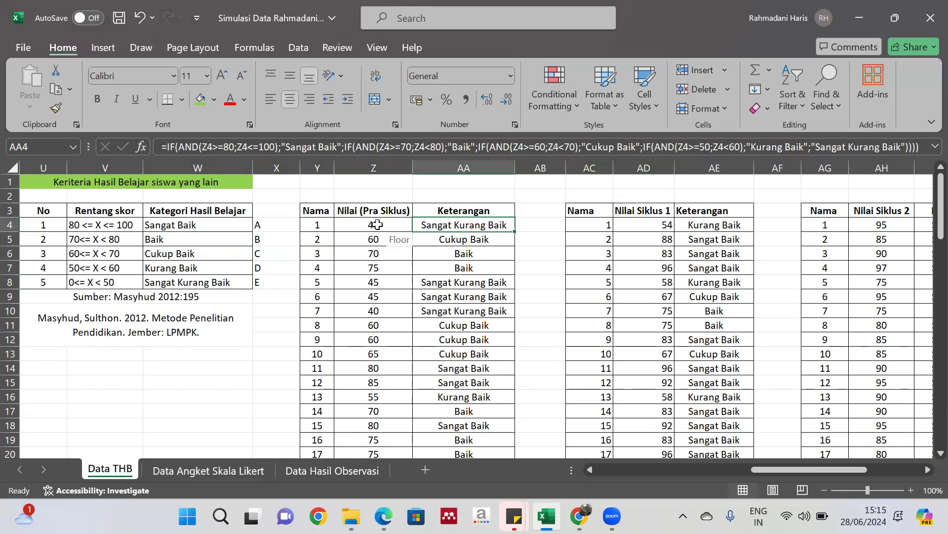
{"action": "left_click", "coordinate": [377, 225]}
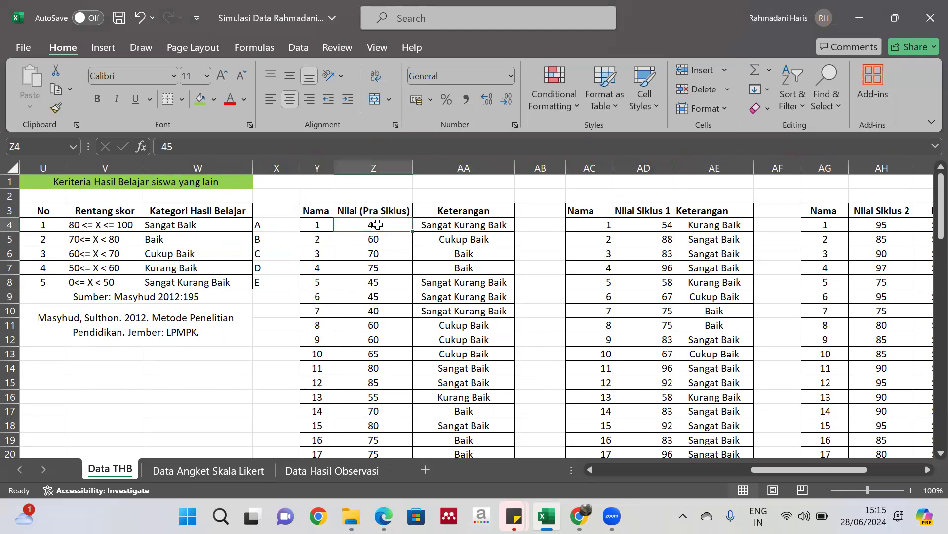
{"action": "left_click_drag", "start_coordinate": [378, 225], "coordinate": [370, 368]}
{"action": "scroll", "coordinate": [385, 279], "scroll_direction": "up", "scroll_amount": 2}
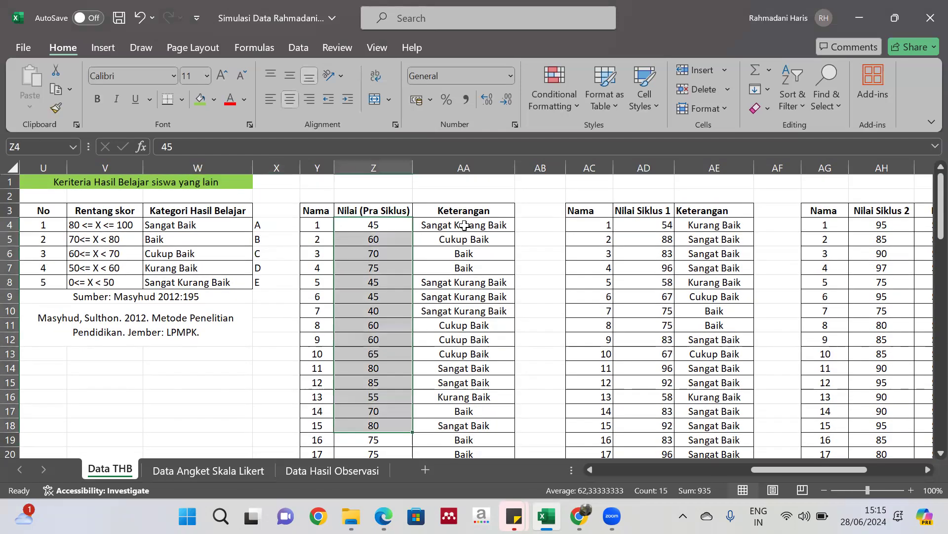
{"action": "left_click", "coordinate": [385, 225]}
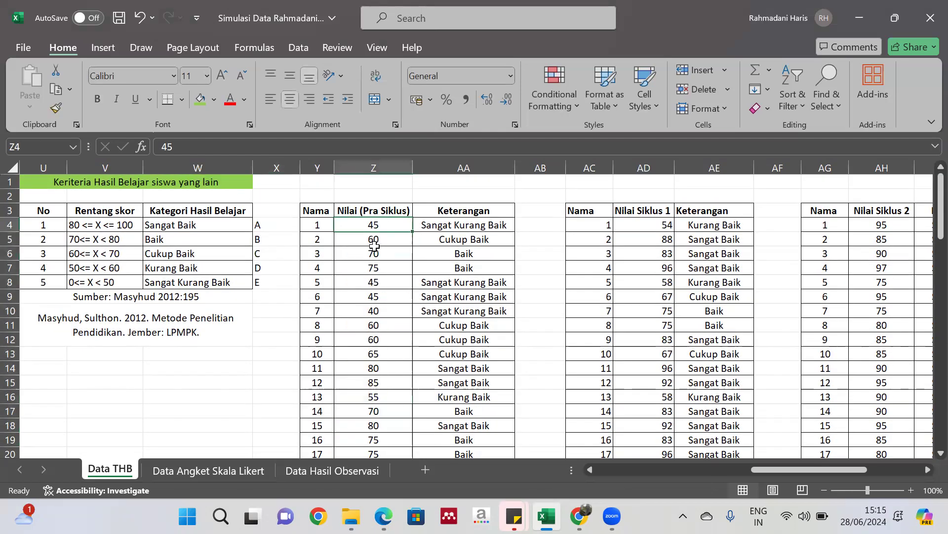
{"action": "left_click", "coordinate": [372, 237]}
{"action": "left_click", "coordinate": [485, 225]}
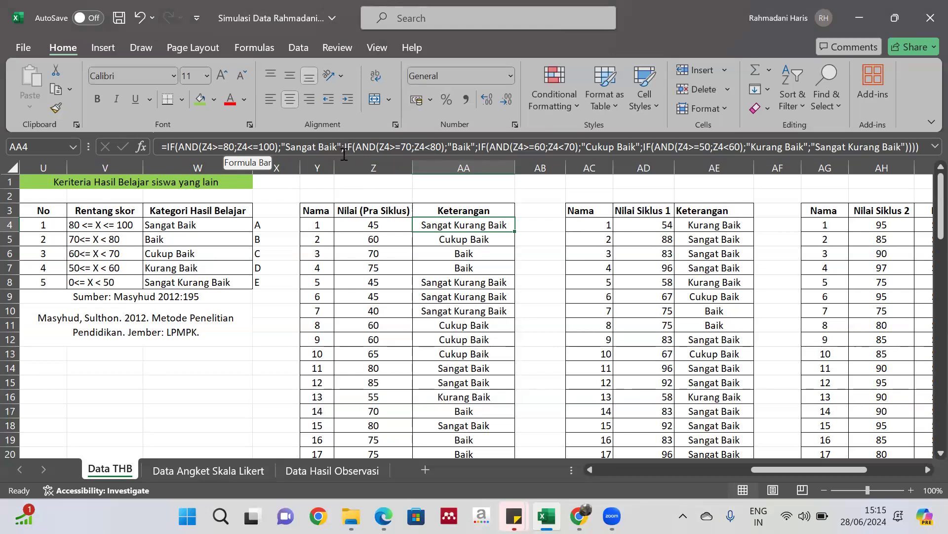
Step: In the AA4 nested IF formula, replace the result texts "Sangat Baik" and "Baik" with "A" and "B"
{"action": "left_click", "coordinate": [263, 228]}
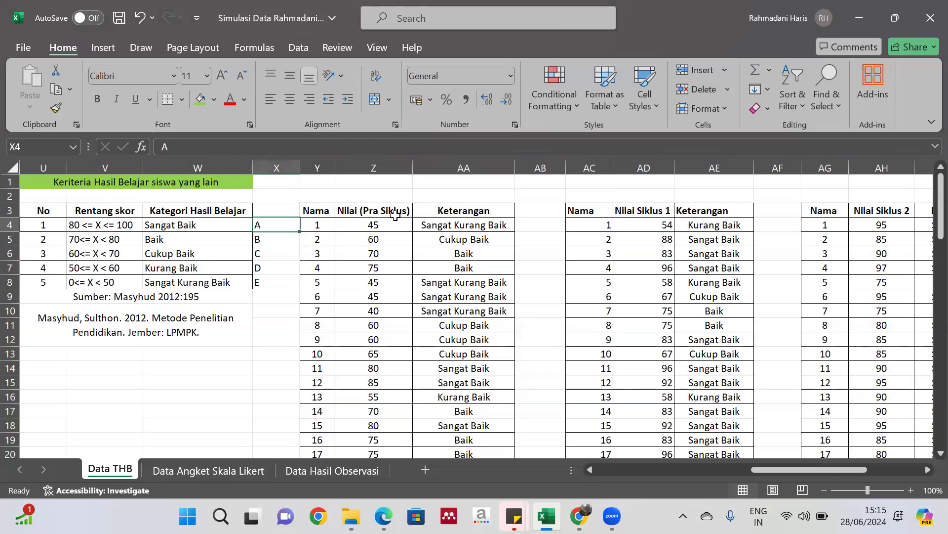
{"action": "left_click", "coordinate": [463, 225]}
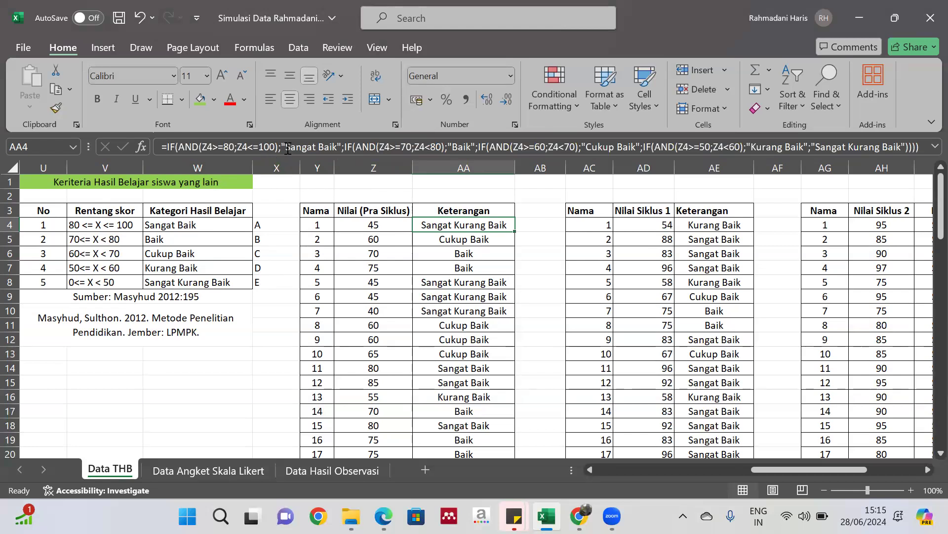
{"action": "left_click_drag", "start_coordinate": [288, 148], "coordinate": [338, 147]}
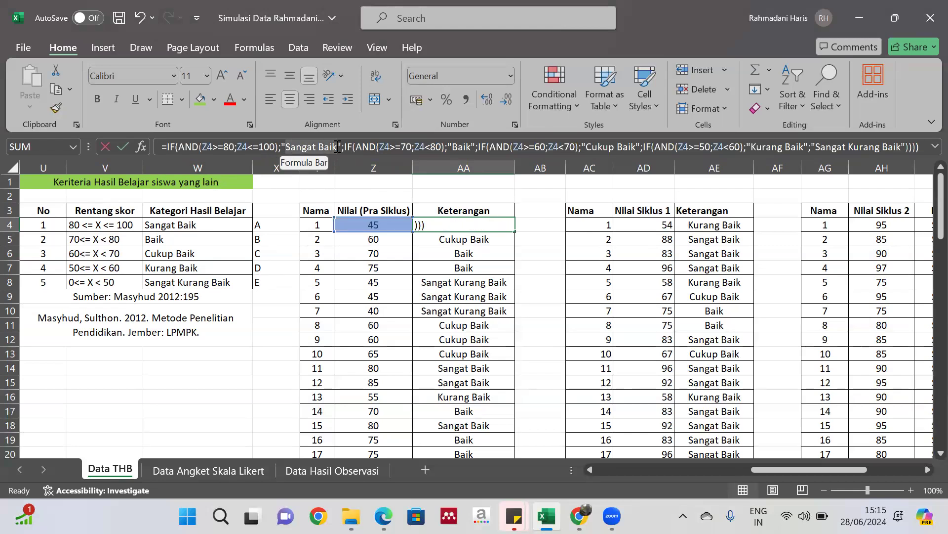
{"action": "type", "text": "a"}
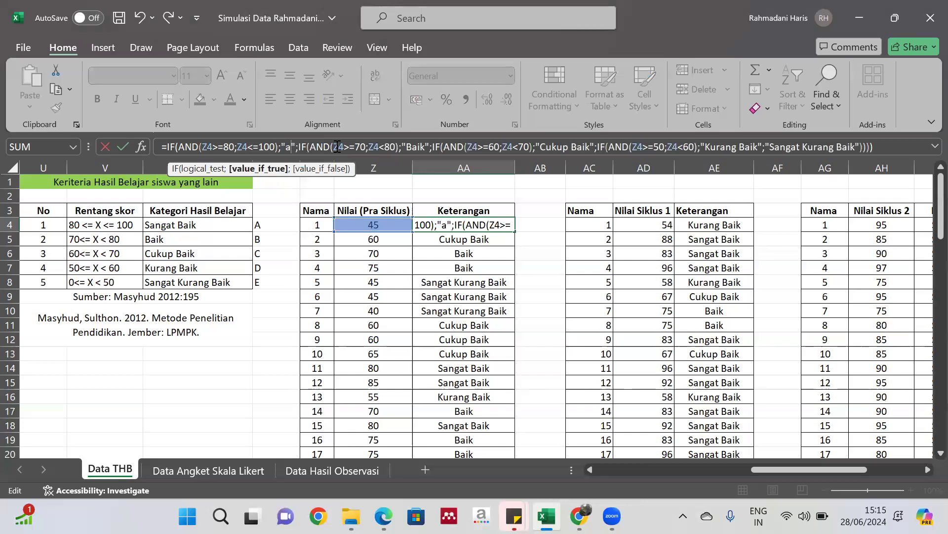
{"action": "key", "text": "BackSpace"}
{"action": "type", "text": "A"}
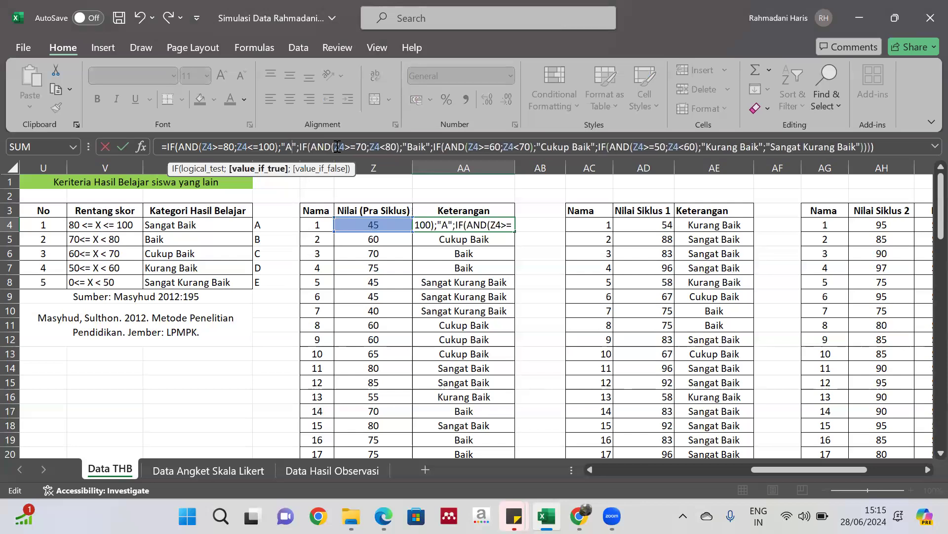
{"action": "left_click", "coordinate": [427, 148]}
{"action": "key", "text": "BackSpace"}
{"action": "key", "text": "BackSpace"}
{"action": "key", "text": "BackSpace"}
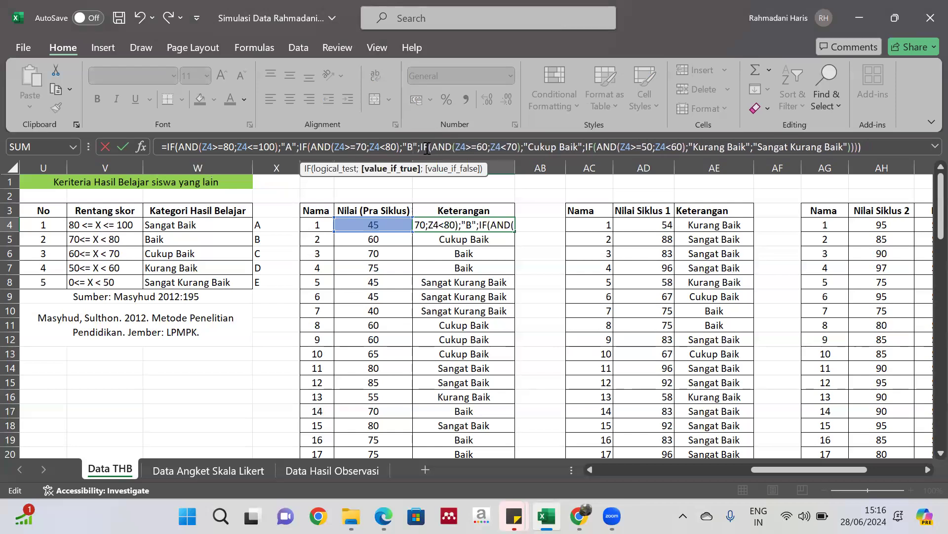
Step: Replace "Cukup Baik" with "C" and "Kurang Baik" with "D" in the AA4 nested IF formula
{"action": "left_click", "coordinate": [578, 146]}
{"action": "key", "text": "BackSpace"}
{"action": "key", "text": "BackSpace"}
{"action": "key", "text": "BackSpace"}
{"action": "key", "text": "BackSpace"}
{"action": "key", "text": "BackSpace"}
{"action": "key", "text": "BackSpace"}
{"action": "key", "text": "BackSpace"}
{"action": "key", "text": "BackSpace"}
{"action": "key", "text": "BackSpace"}
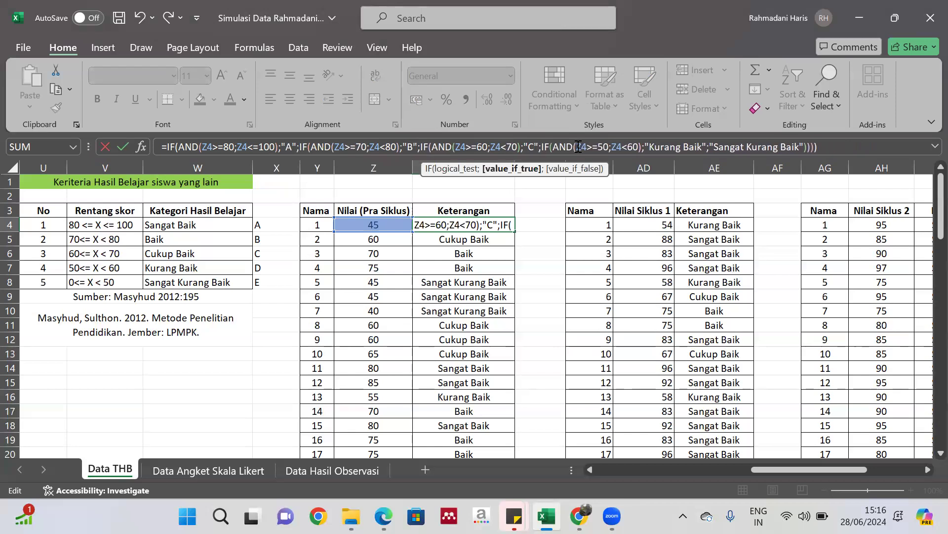
{"action": "left_click", "coordinate": [703, 147]}
{"action": "key", "text": "BackSpace"}
{"action": "key", "text": "BackSpace"}
{"action": "key", "text": "BackSpace"}
{"action": "key", "text": "BackSpace"}
{"action": "key", "text": "BackSpace"}
{"action": "key", "text": "BackSpace"}
{"action": "key", "text": "BackSpace"}
{"action": "key", "text": "BackSpace"}
{"action": "key", "text": "BackSpace"}
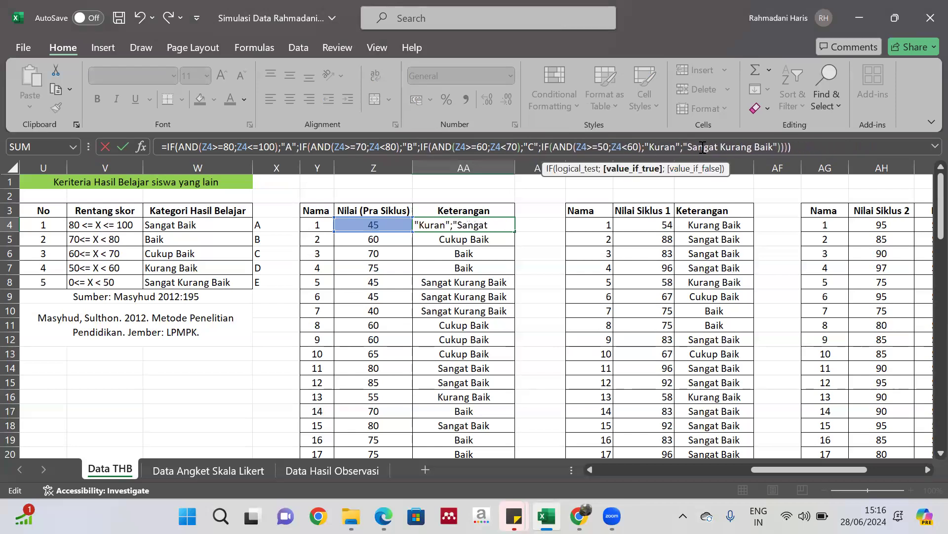
{"action": "key", "text": "BackSpace"}
{"action": "key", "text": "BackSpace"}
{"action": "type", "text": "D"}
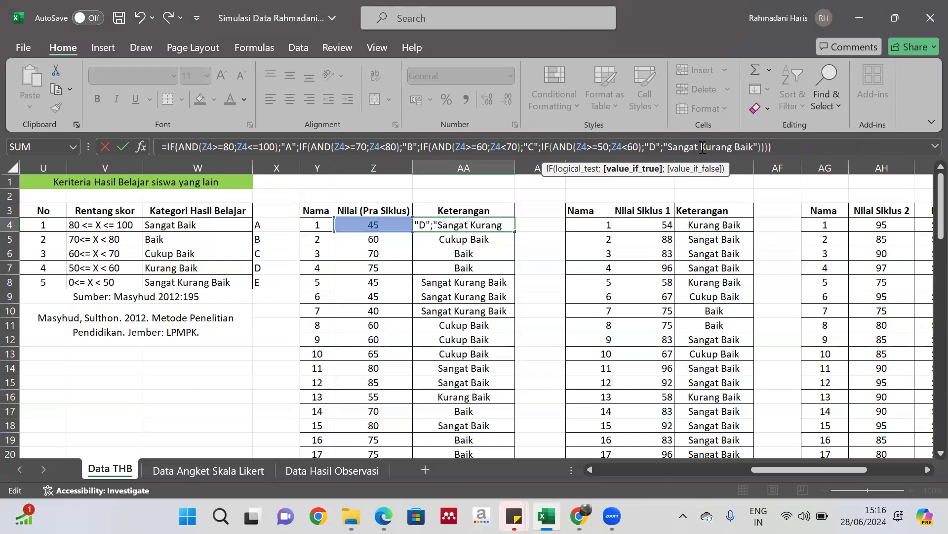
Step: Replace the final "Sangat Kurang Baik" result with "E" in the AA4 formula and commit the edited formula
{"action": "left_click", "coordinate": [754, 147]}
{"action": "key", "text": "BackSpace"}
{"action": "key", "text": "BackSpace"}
{"action": "key", "text": "BackSpace"}
{"action": "key", "text": "BackSpace"}
{"action": "key", "text": "BackSpace"}
{"action": "key", "text": "BackSpace"}
{"action": "key", "text": "BackSpace"}
{"action": "key", "text": "BackSpace"}
{"action": "key", "text": "BackSpace"}
{"action": "key", "text": "BackSpace"}
{"action": "key", "text": "BackSpace"}
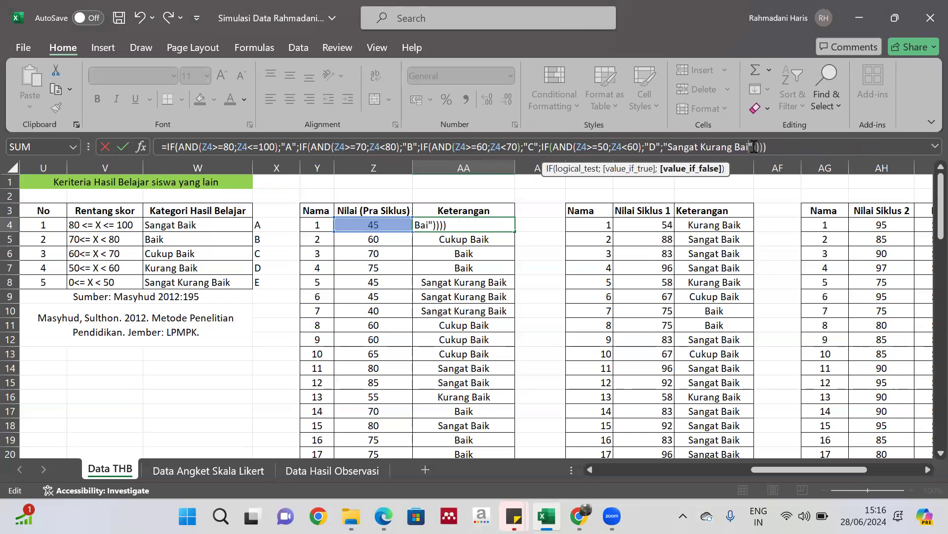
{"action": "key", "text": "BackSpace"}
{"action": "key", "text": "BackSpace"}
{"action": "key", "text": "BackSpace"}
{"action": "key", "text": "BackSpace"}
{"action": "key", "text": "BackSpace"}
{"action": "key", "text": "BackSpace"}
{"action": "key", "text": "BackSpace"}
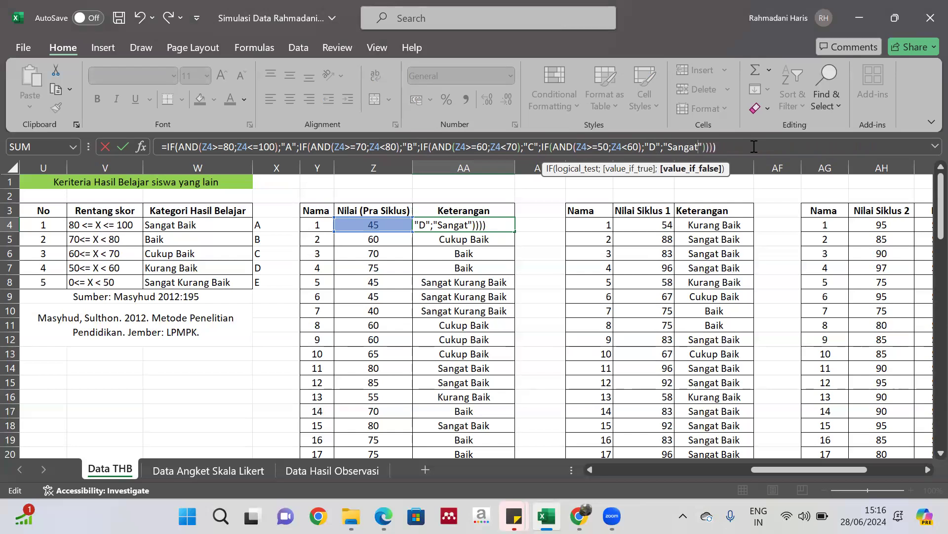
{"action": "type", "text": "E"}
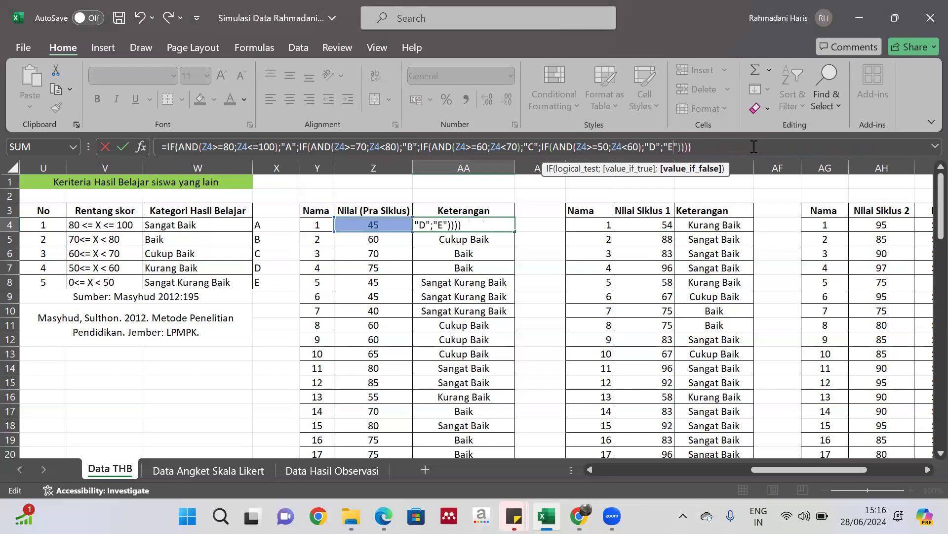
{"action": "key", "text": "Return"}
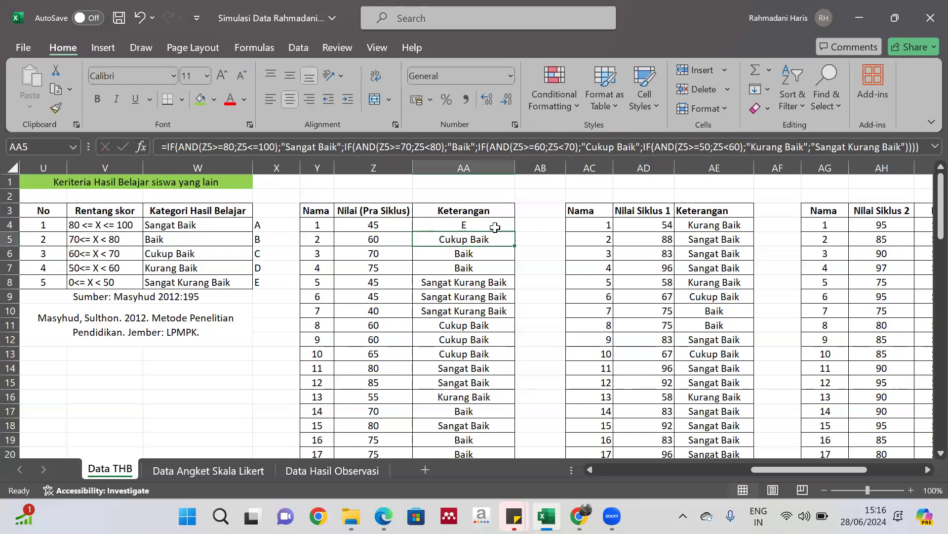
Step: Fill the letter-grade formula from AA4 down the Keterangan column to AA33
{"action": "left_click", "coordinate": [493, 224]}
{"action": "left_click_drag", "start_coordinate": [514, 231], "coordinate": [494, 429]}
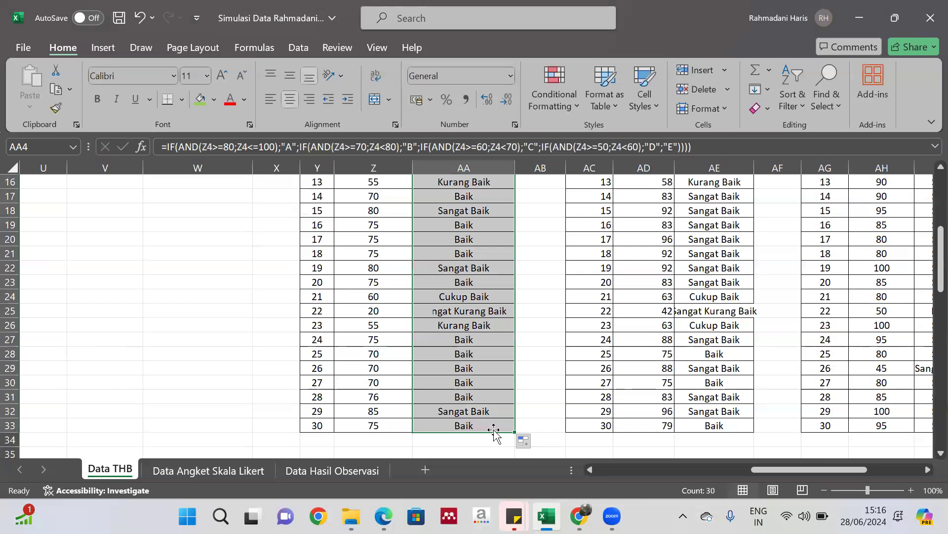
{"action": "scroll", "coordinate": [482, 311], "scroll_direction": "up", "scroll_amount": 5}
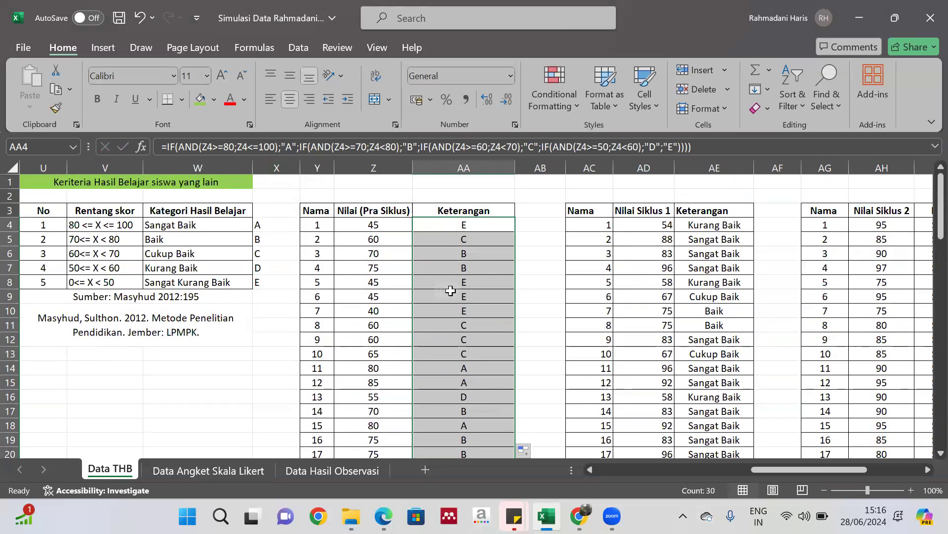
Step: Check the letter grades and their formulas in column AA against the Pra Siklus scores in column Z
{"action": "left_click", "coordinate": [386, 280]}
{"action": "left_click", "coordinate": [472, 263]}
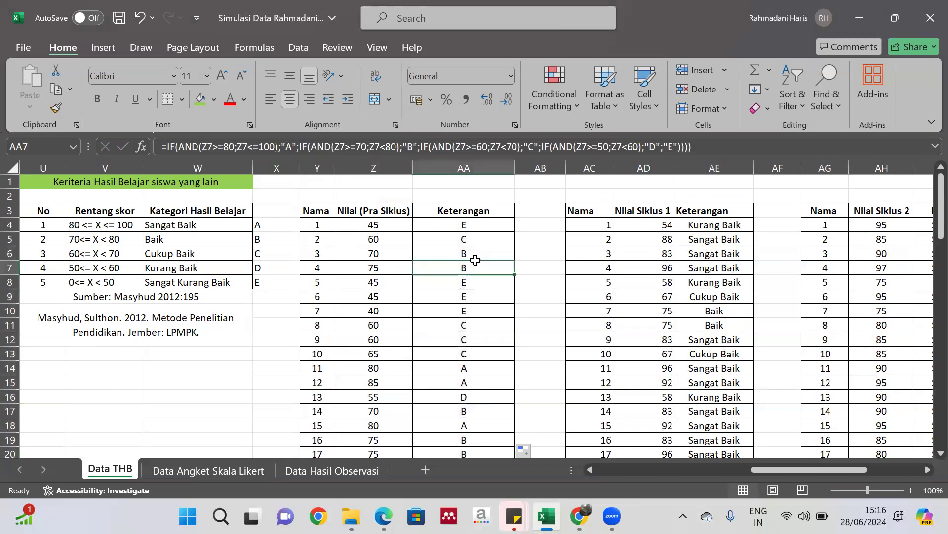
{"action": "left_click", "coordinate": [467, 226]}
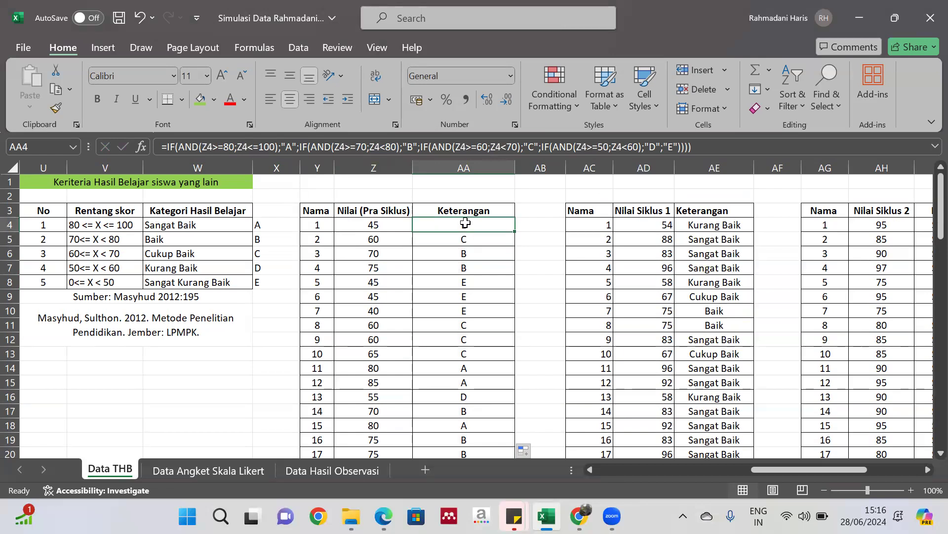
{"action": "left_click", "coordinate": [450, 241]}
{"action": "left_click", "coordinate": [468, 224]}
{"action": "left_click", "coordinate": [468, 238]}
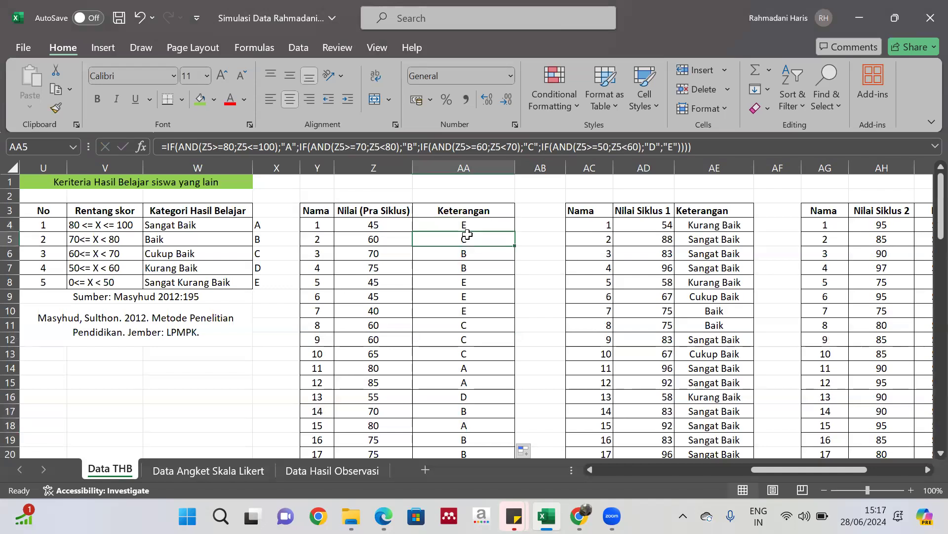
{"action": "left_click", "coordinate": [377, 226]}
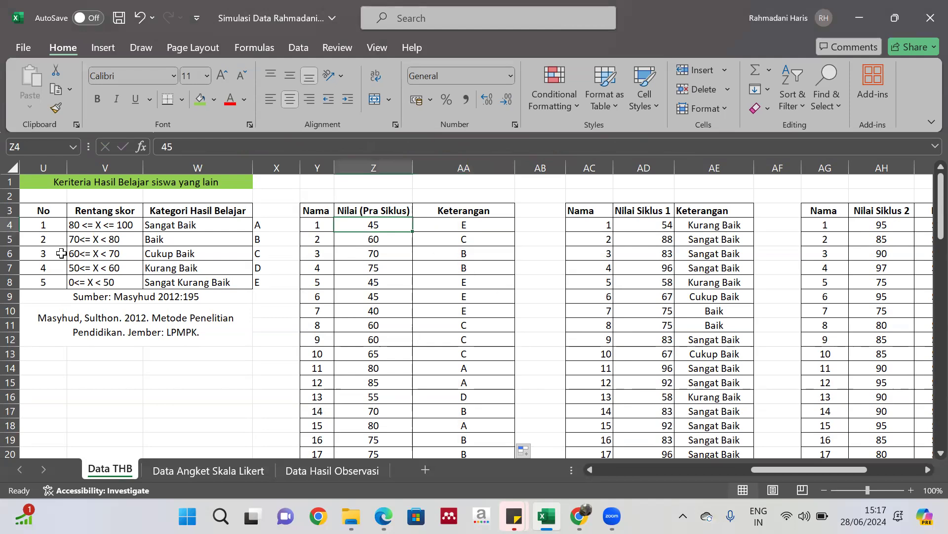
Step: Review the Siklus 1 and Siklus 2 score tables and the Sangat Baik counts in the Data Perbandingan Kriteria Hasil Belajar Siswa table
{"action": "scroll", "coordinate": [317, 259], "scroll_direction": "up", "scroll_amount": 1}
{"action": "scroll", "coordinate": [551, 336], "scroll_direction": "right", "scroll_amount": 3}
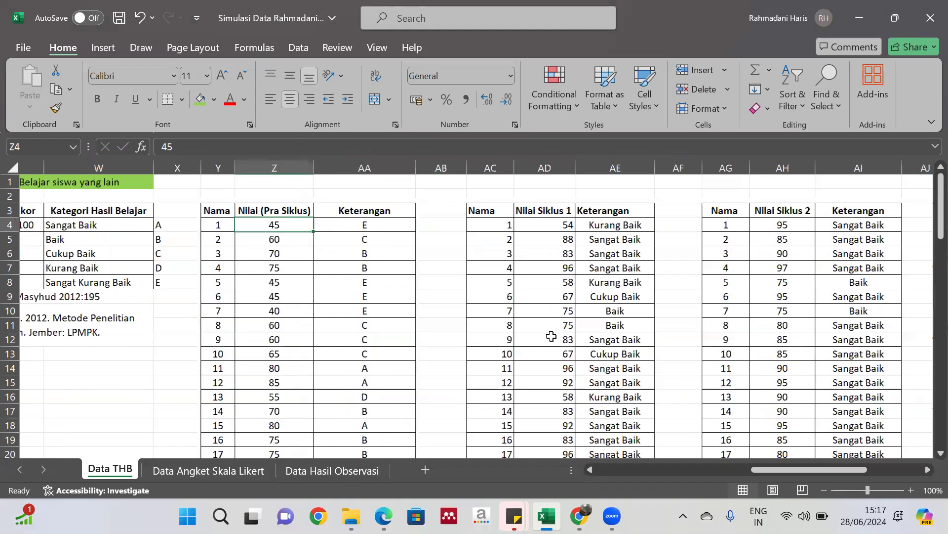
{"action": "scroll", "coordinate": [551, 336], "scroll_direction": "left", "scroll_amount": 1}
{"action": "scroll", "coordinate": [552, 336], "scroll_direction": "down", "scroll_amount": 2}
{"action": "scroll", "coordinate": [551, 336], "scroll_direction": "up", "scroll_amount": 1}
{"action": "scroll", "coordinate": [551, 336], "scroll_direction": "down", "scroll_amount": 8}
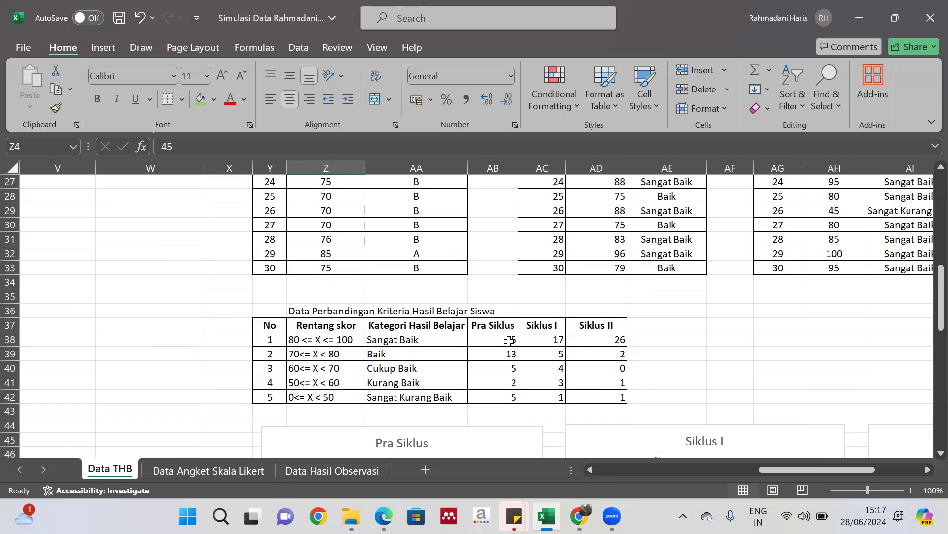
{"action": "left_click", "coordinate": [547, 343]}
{"action": "left_click", "coordinate": [614, 339]}
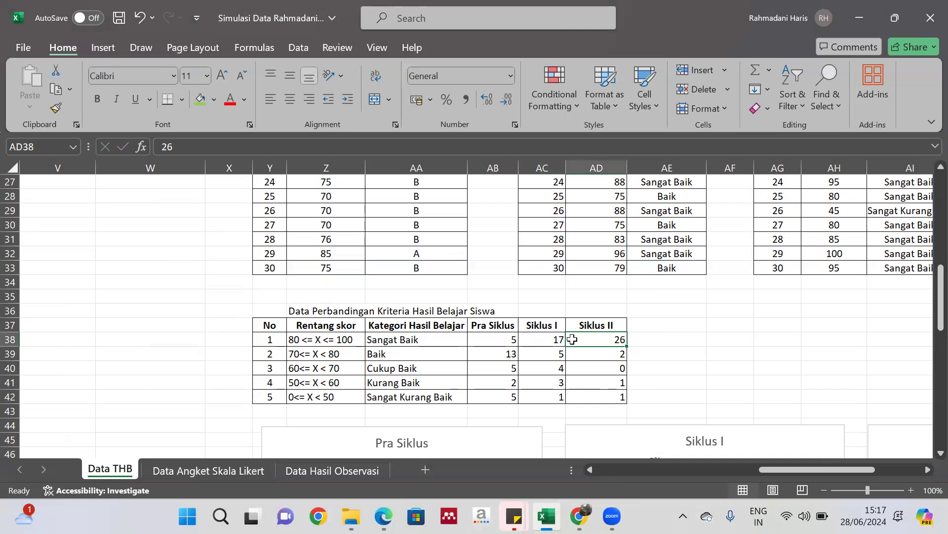
{"action": "left_click", "coordinate": [552, 340]}
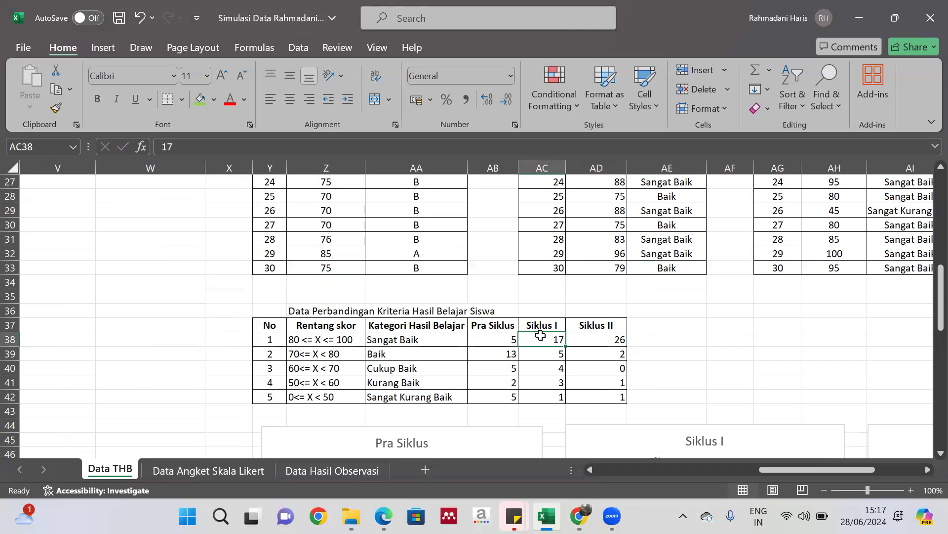
{"action": "left_click", "coordinate": [613, 340]}
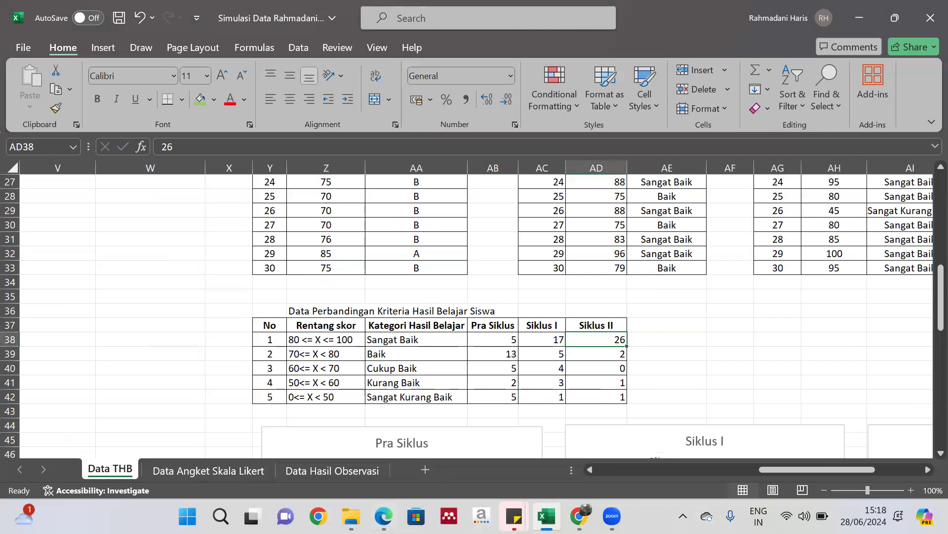
Step: Switch to the PDF teaching material in Edge and find the Data Perbandingan Kriteria Hasil Belajar table on page 14
{"action": "left_click", "coordinate": [384, 515]}
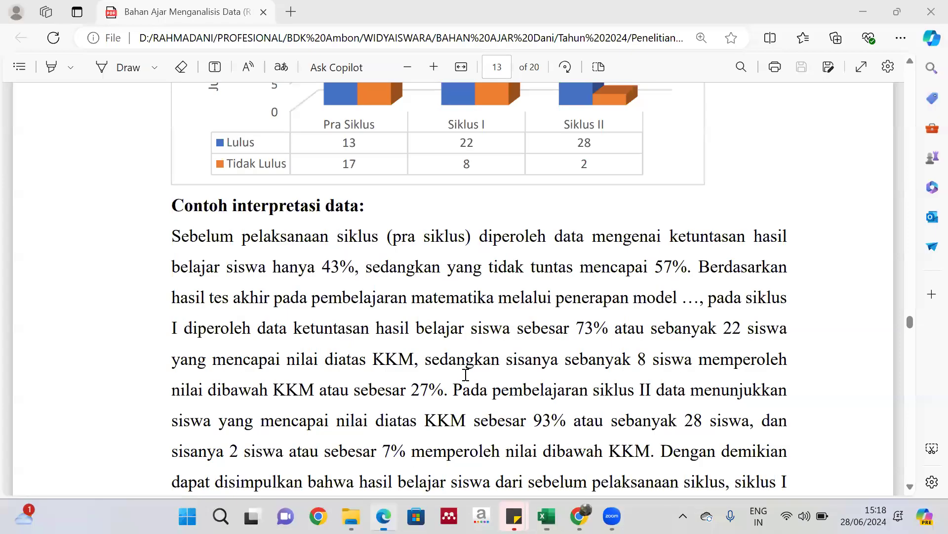
{"action": "scroll", "coordinate": [465, 374], "scroll_direction": "down", "scroll_amount": 10}
{"action": "scroll", "coordinate": [452, 347], "scroll_direction": "down", "scroll_amount": 9}
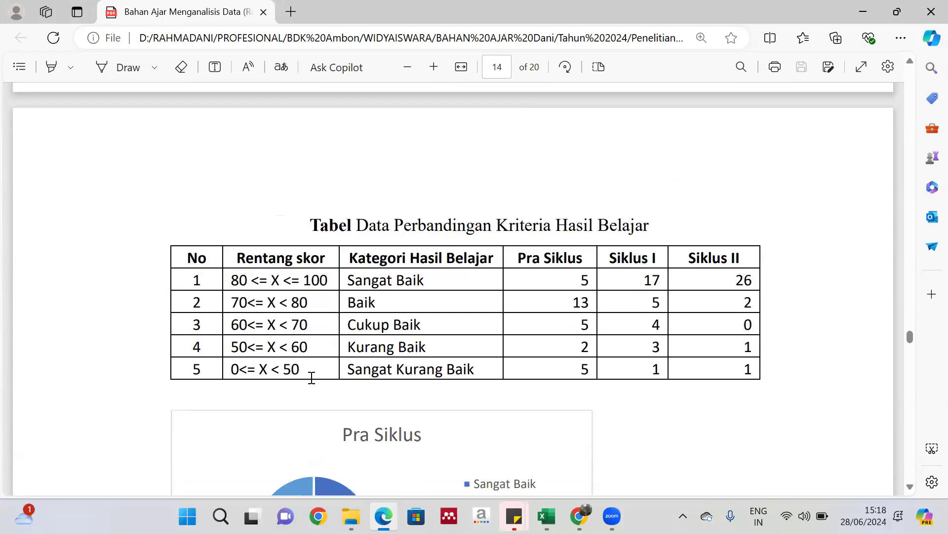
Step: Switch back to Excel and view the criteria comparison table with the Pra Siklus, Siklus I and Siklus II pie charts
{"action": "mouse_move", "coordinate": [579, 516]}
{"action": "left_click", "coordinate": [546, 516]}
{"action": "scroll", "coordinate": [587, 382], "scroll_direction": "down", "scroll_amount": 4}
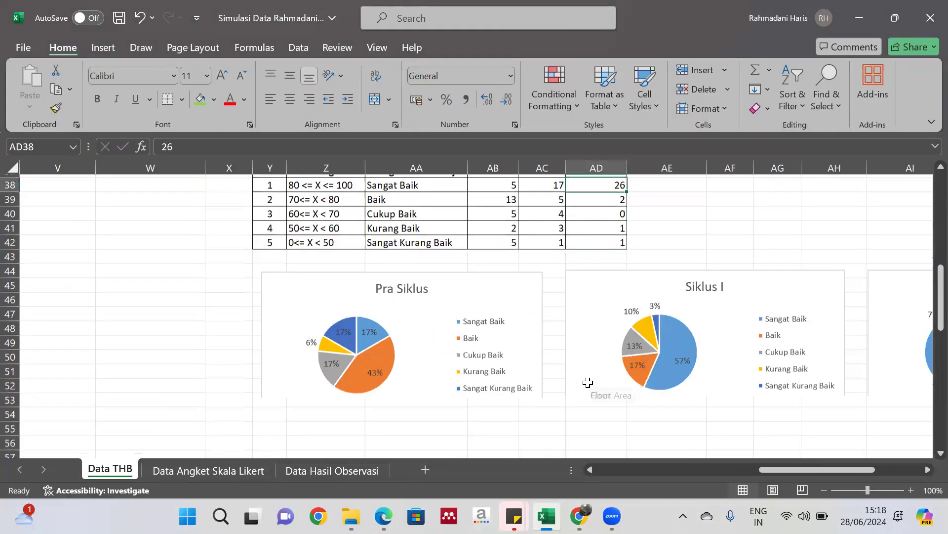
{"action": "scroll", "coordinate": [587, 383], "scroll_direction": "up", "scroll_amount": 2}
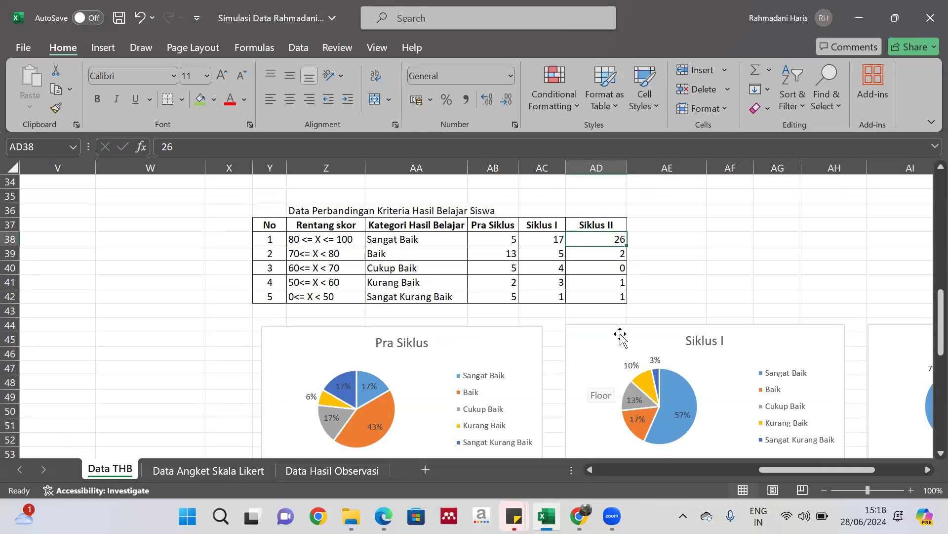
{"action": "scroll", "coordinate": [621, 337], "scroll_direction": "left", "scroll_amount": 6}
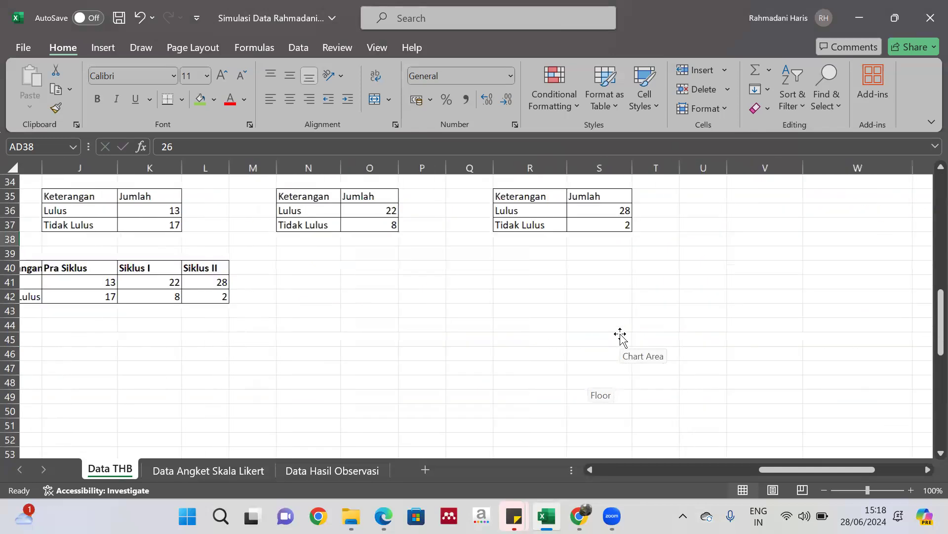
{"action": "scroll", "coordinate": [621, 337], "scroll_direction": "right", "scroll_amount": 6}
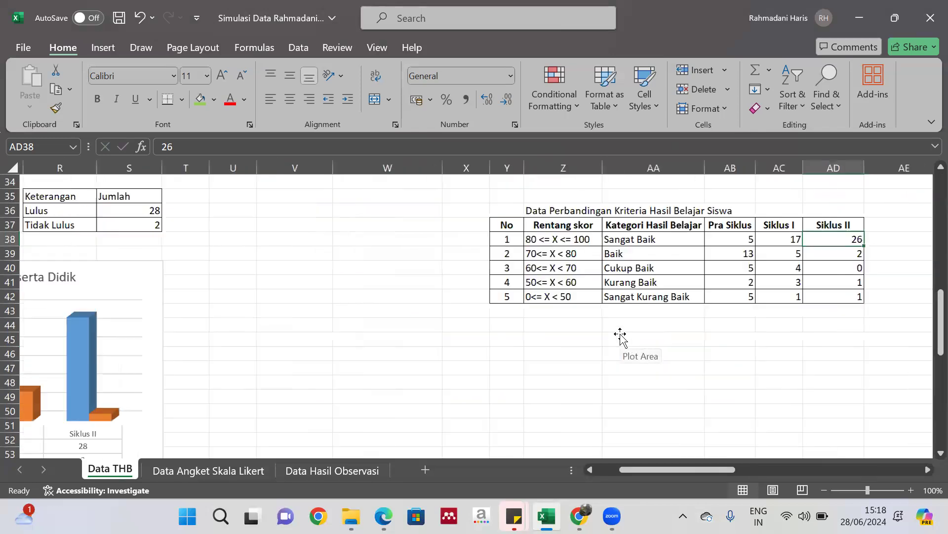
{"action": "scroll", "coordinate": [621, 337], "scroll_direction": "down", "scroll_amount": 1}
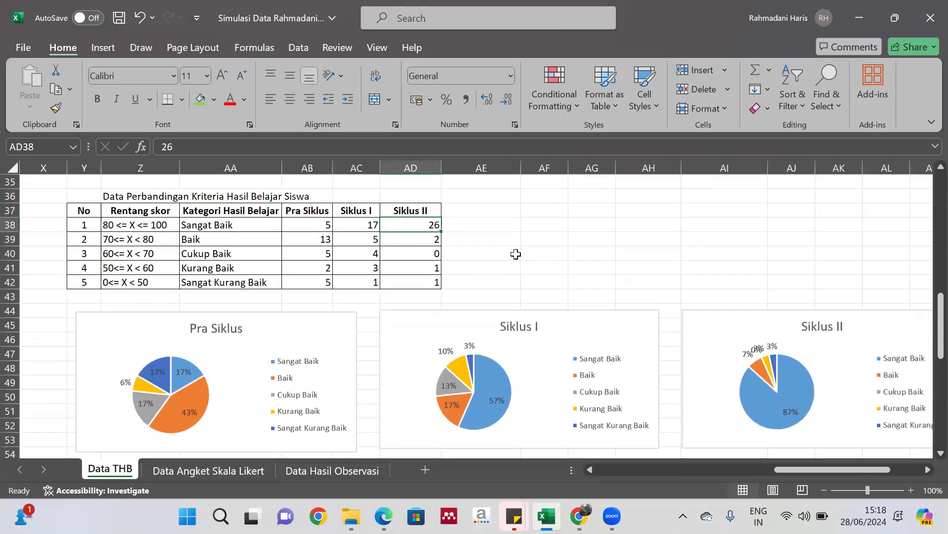
Step: Insert a 2-D pie chart from the Kategori Hasil Belajar and Siklus I columns of the criteria comparison table
{"action": "left_click", "coordinate": [224, 210]}
{"action": "left_click_drag", "start_coordinate": [224, 216], "coordinate": [228, 281]}
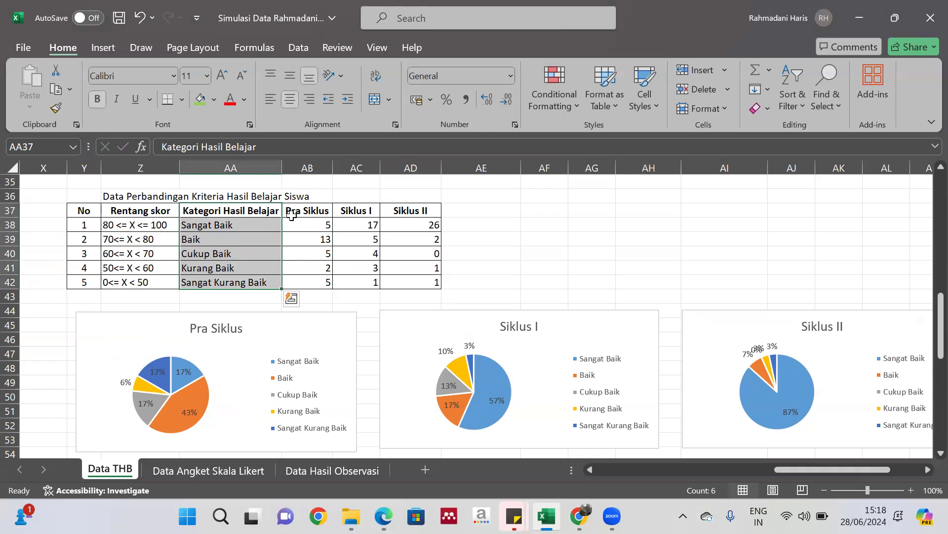
{"action": "left_click_drag", "start_coordinate": [373, 210], "coordinate": [360, 287], "text": "ctrl"}
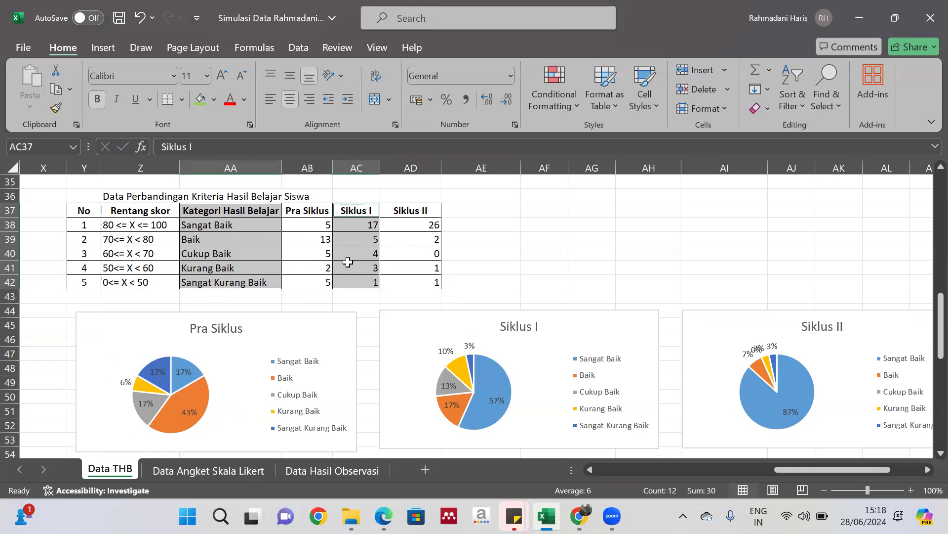
{"action": "left_click", "coordinate": [110, 48]}
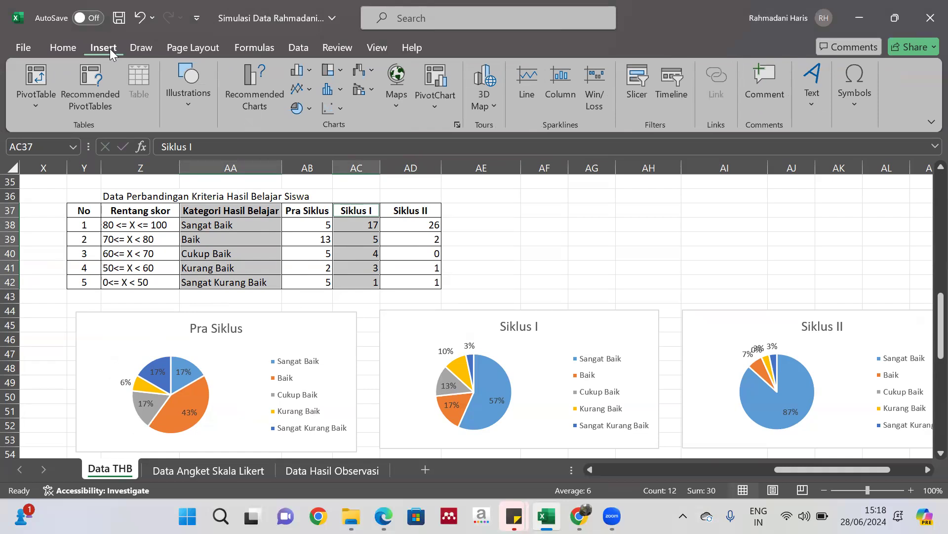
{"action": "left_click", "coordinate": [304, 108]}
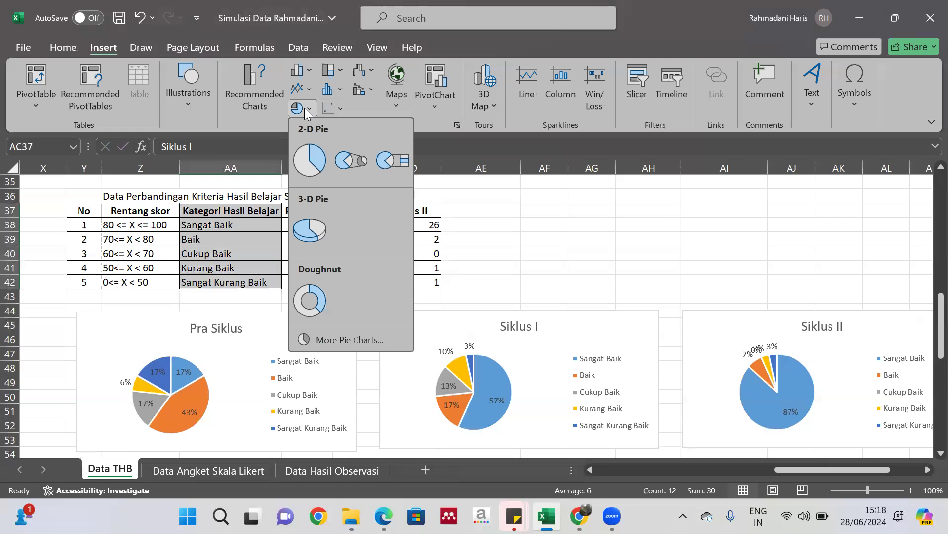
{"action": "left_click", "coordinate": [308, 161]}
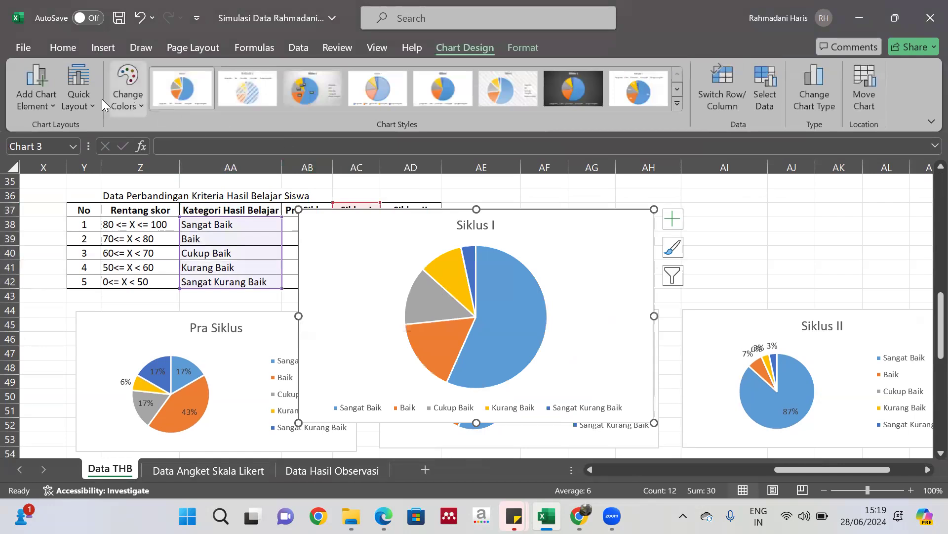
Step: Apply a quick layout with percentage labels and a side legend to the new Siklus I pie chart and move it beside the comparison table
{"action": "left_click", "coordinate": [93, 95]}
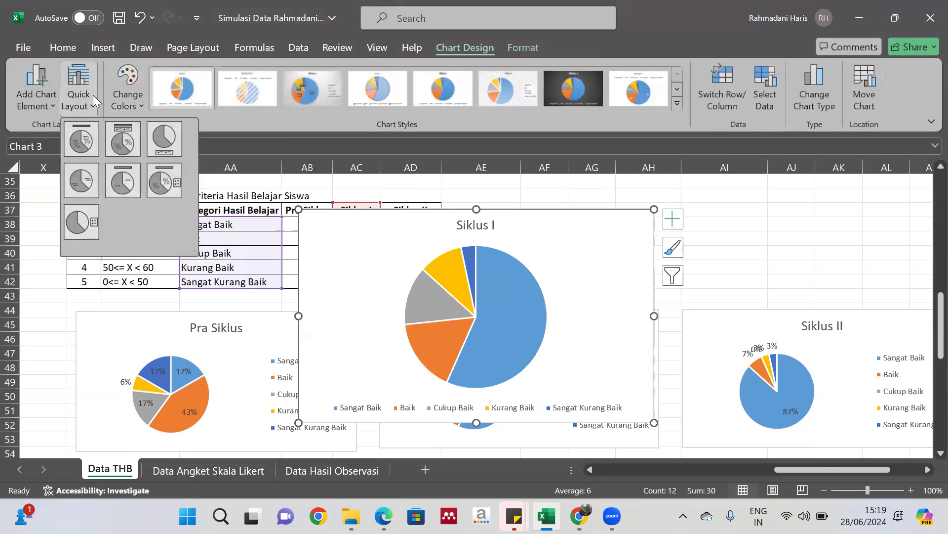
{"action": "left_click", "coordinate": [155, 181]}
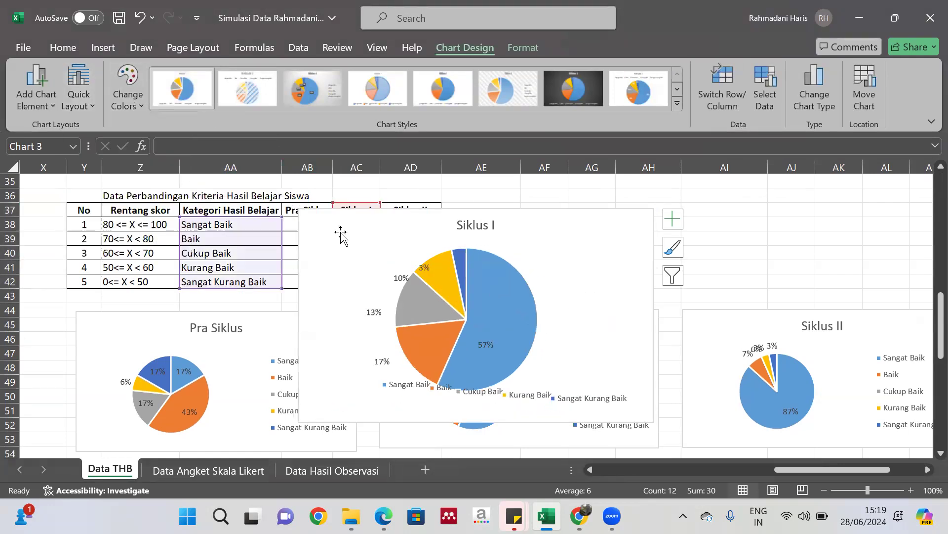
{"action": "left_click_drag", "start_coordinate": [515, 269], "coordinate": [691, 241]}
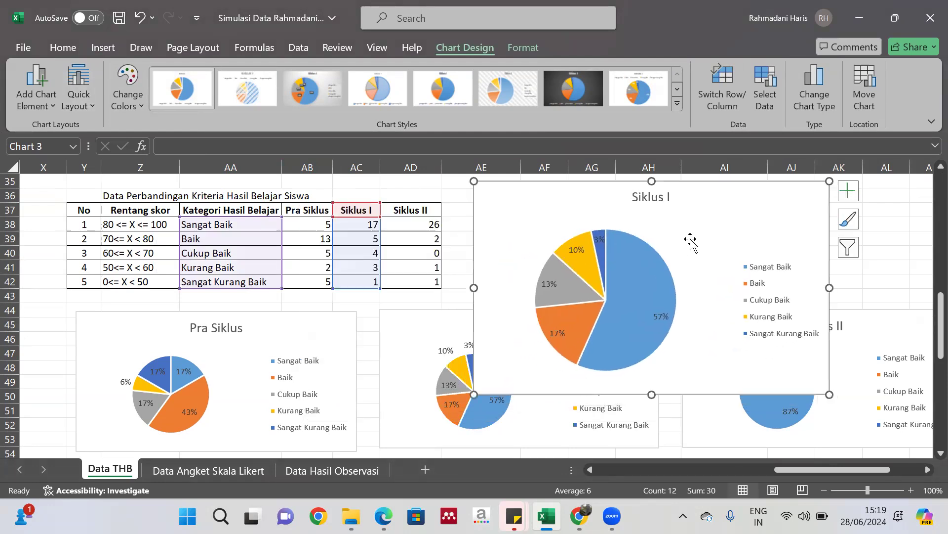
{"action": "scroll", "coordinate": [690, 240], "scroll_direction": "up", "scroll_amount": 3}
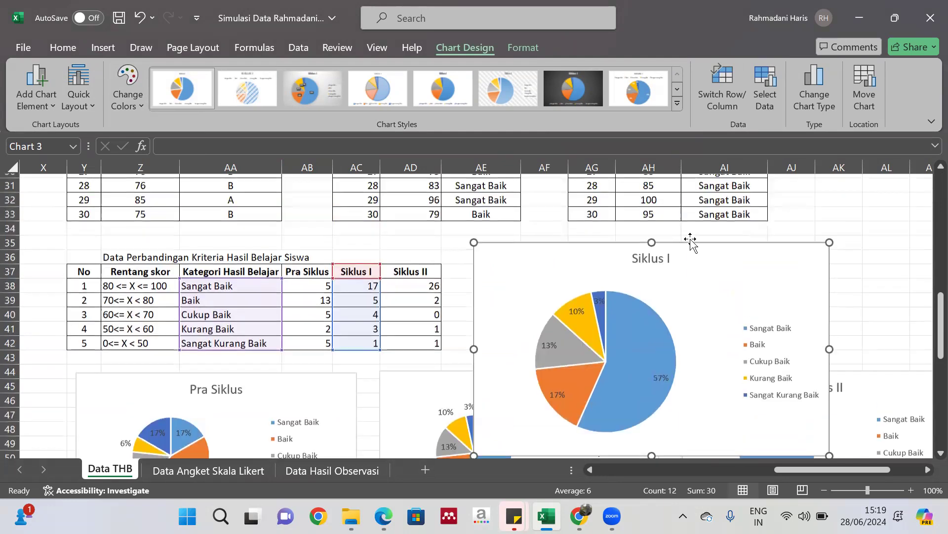
{"action": "mouse_move", "coordinate": [701, 335]}
{"action": "left_mouse_down"}
{"action": "mouse_move", "coordinate": [692, 242]}
{"action": "mouse_move", "coordinate": [710, 240]}
{"action": "left_mouse_up"}
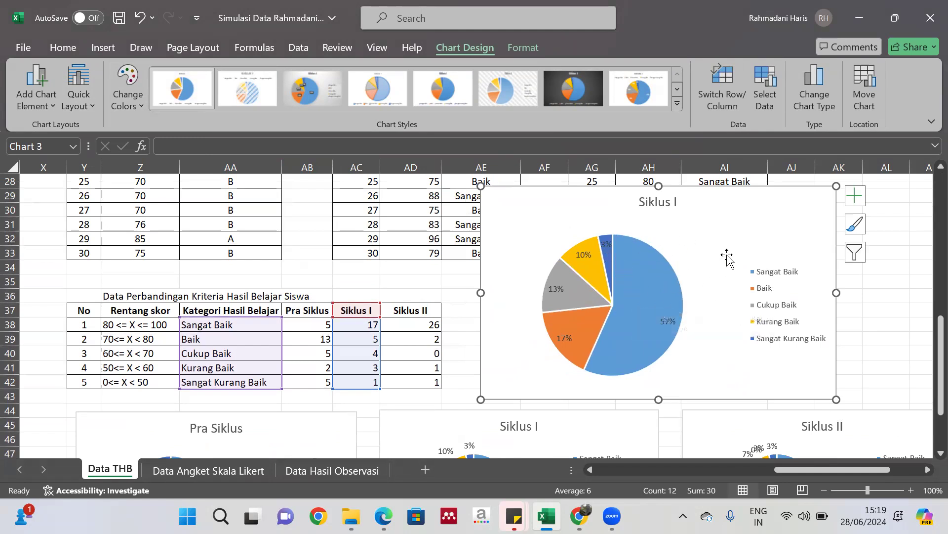
Step: Switch to the PDF teaching material in Edge and review the criteria comparison table and the three cycle pie charts on page 14
{"action": "mouse_move", "coordinate": [643, 348]}
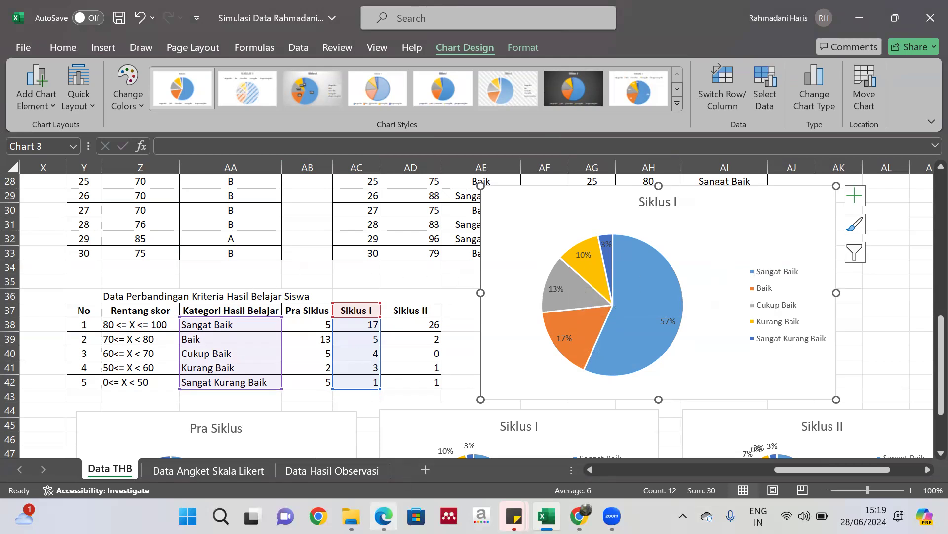
{"action": "mouse_move", "coordinate": [384, 516]}
{"action": "left_click", "coordinate": [383, 435]}
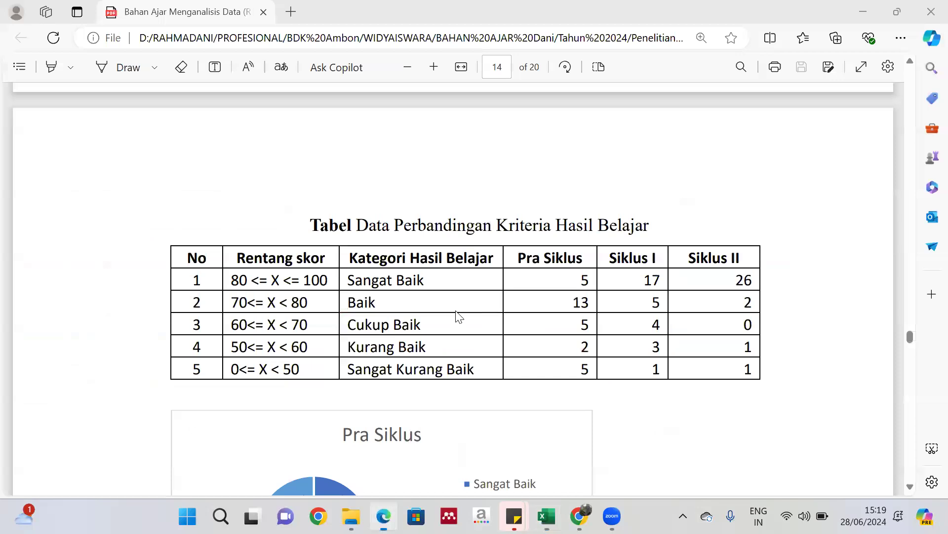
{"action": "scroll", "coordinate": [455, 313], "scroll_direction": "down", "scroll_amount": 1}
{"action": "scroll", "coordinate": [633, 364], "scroll_direction": "down", "scroll_amount": 3}
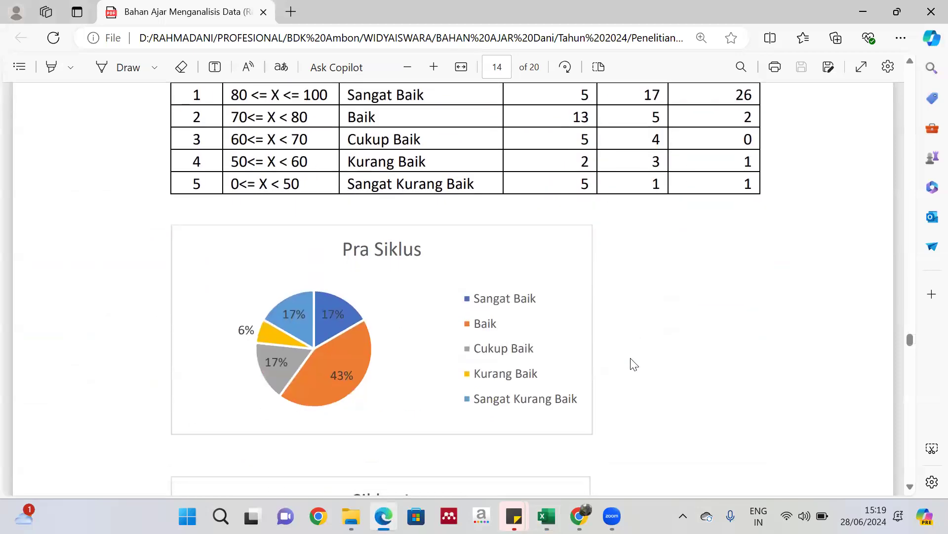
{"action": "scroll", "coordinate": [627, 373], "scroll_direction": "down", "scroll_amount": 6}
{"action": "scroll", "coordinate": [629, 373], "scroll_direction": "down", "scroll_amount": 4}
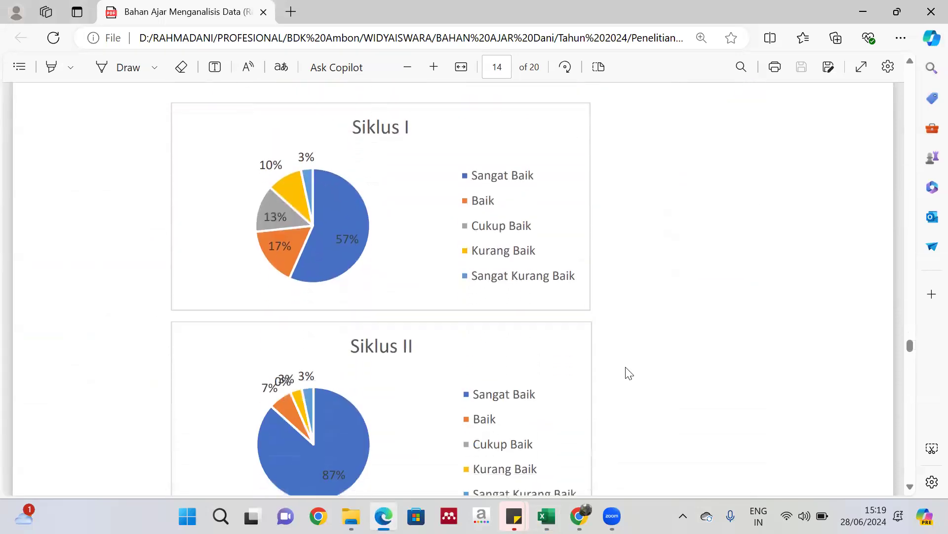
{"action": "scroll", "coordinate": [629, 373], "scroll_direction": "up", "scroll_amount": 12}
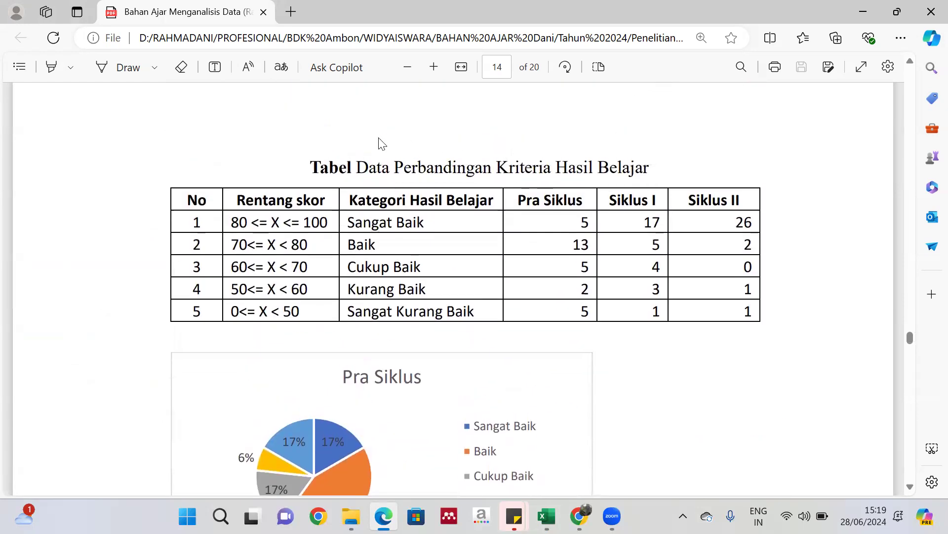
{"action": "scroll", "coordinate": [510, 286], "scroll_direction": "down", "scroll_amount": 3}
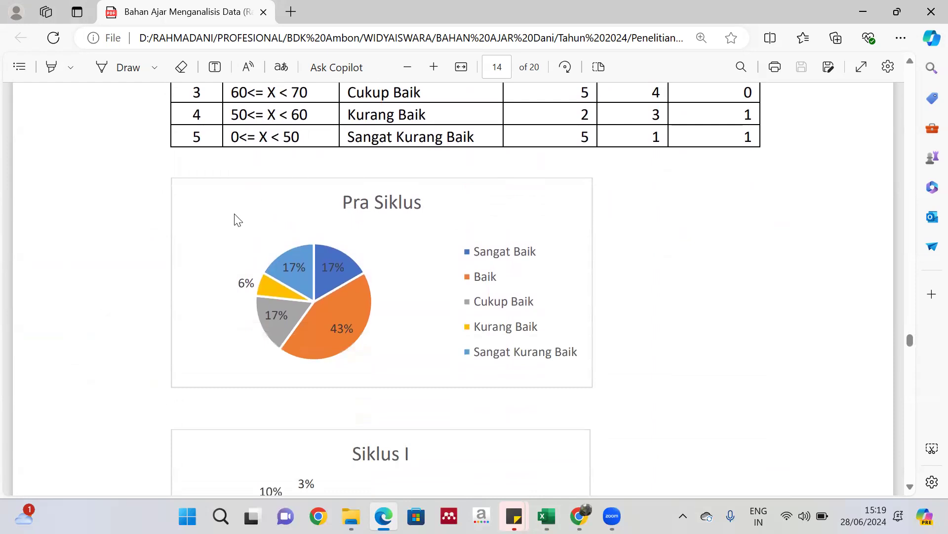
{"action": "scroll", "coordinate": [393, 170], "scroll_direction": "down", "scroll_amount": 12}
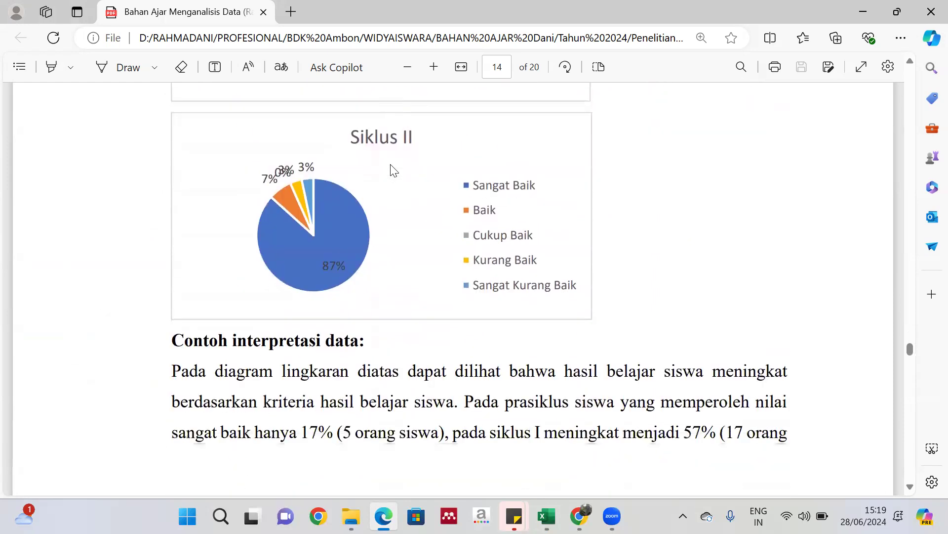
Step: Read the Contoh interpretasi data paragraph below the Siklus II pie chart, including its continuation on the following page
{"action": "scroll", "coordinate": [493, 345], "scroll_direction": "down", "scroll_amount": 3}
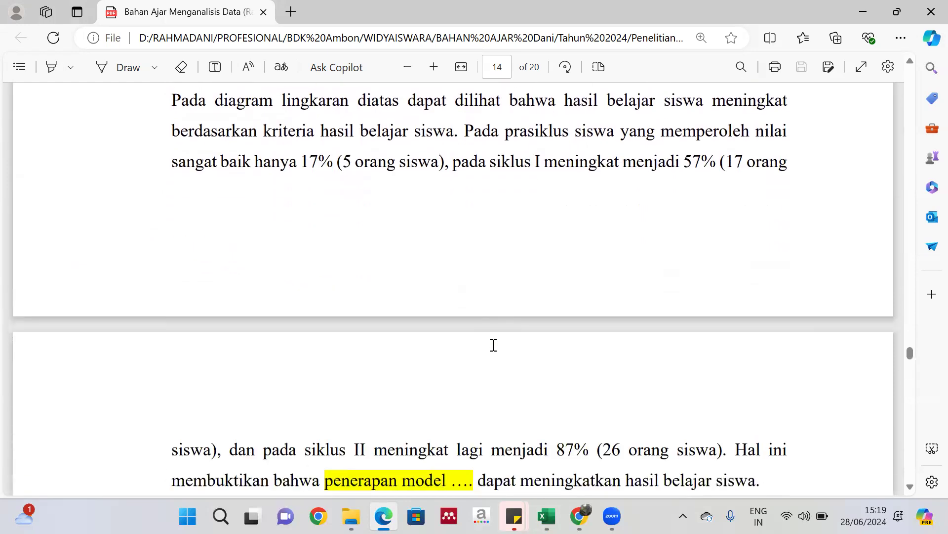
{"action": "scroll", "coordinate": [493, 345], "scroll_direction": "up", "scroll_amount": 2}
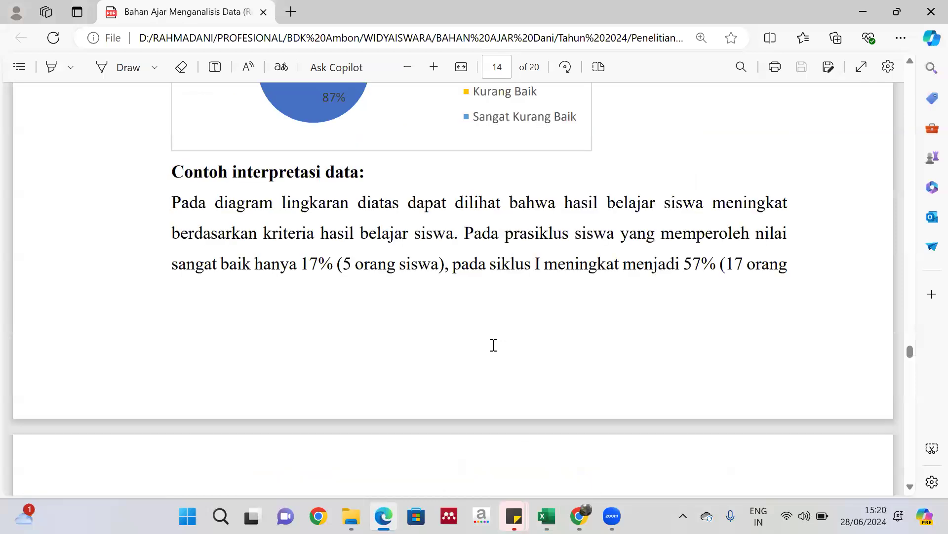
{"action": "scroll", "coordinate": [493, 345], "scroll_direction": "down", "scroll_amount": 2}
{"action": "scroll", "coordinate": [493, 345], "scroll_direction": "up", "scroll_amount": 2}
{"action": "scroll", "coordinate": [493, 345], "scroll_direction": "down", "scroll_amount": 3}
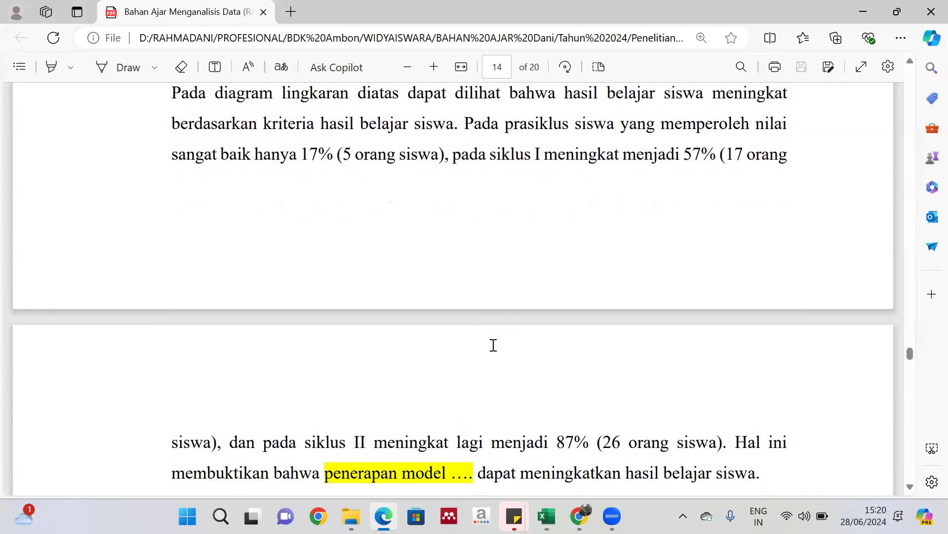
{"action": "scroll", "coordinate": [493, 345], "scroll_direction": "up", "scroll_amount": 2}
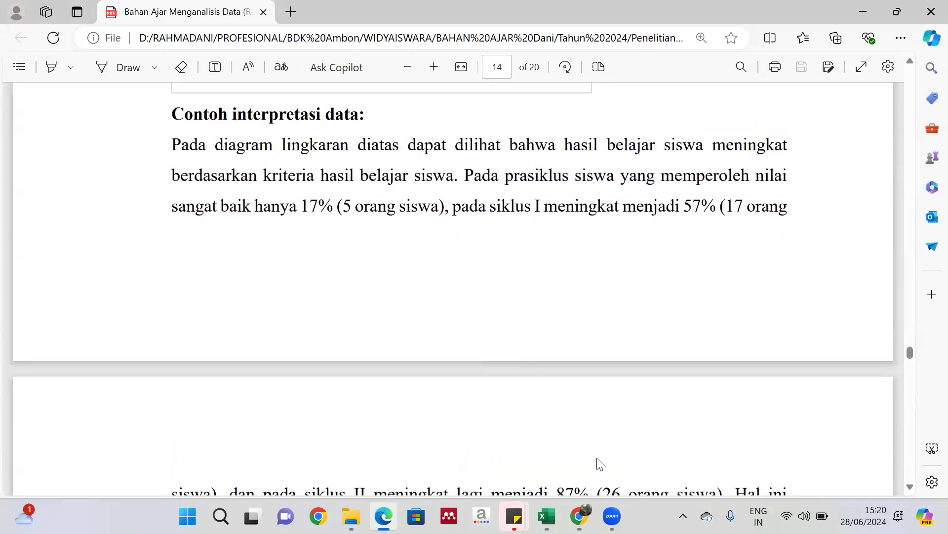
Step: Switch back to Excel and delete the extra Siklus I pie chart beside the comparison table
{"action": "mouse_move", "coordinate": [547, 515]}
{"action": "left_click", "coordinate": [544, 442]}
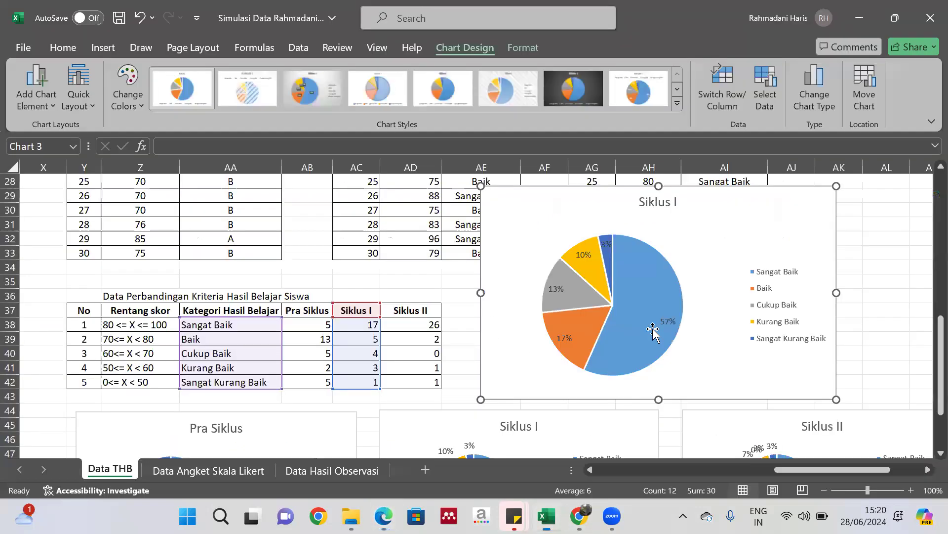
{"action": "scroll", "coordinate": [652, 331], "scroll_direction": "up", "scroll_amount": 2}
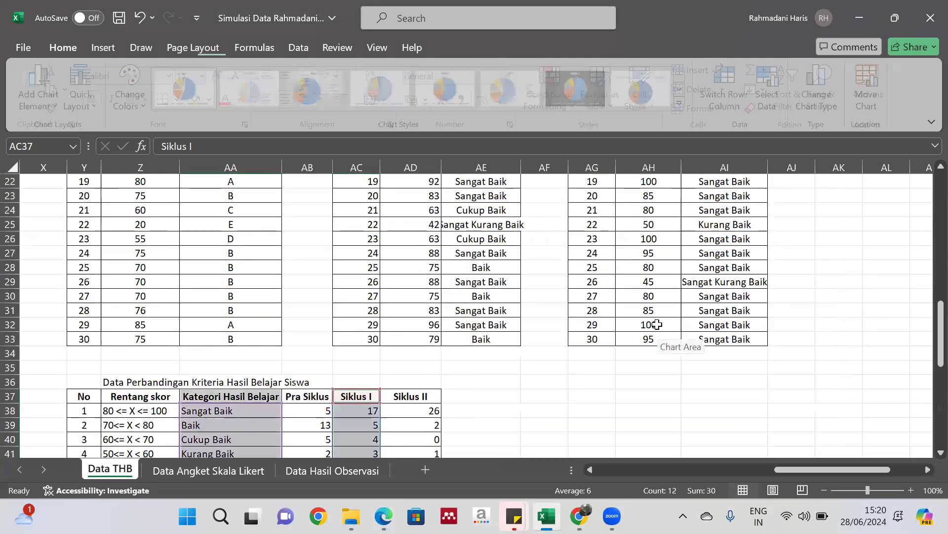
Step: Go back to the Data Tes Hasil Belajar Peserta Didik table and check student 2's Siklus 1 score in cell C5
{"action": "scroll", "coordinate": [657, 324], "scroll_direction": "up", "scroll_amount": 1}
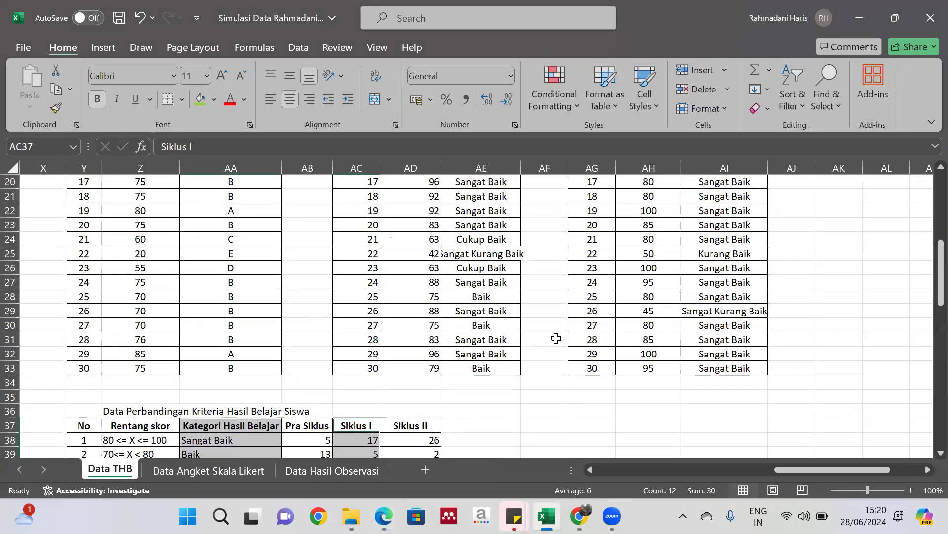
{"action": "scroll", "coordinate": [556, 338], "scroll_direction": "up", "scroll_amount": 2}
{"action": "scroll", "coordinate": [556, 337], "scroll_direction": "up", "scroll_amount": 4}
{"action": "scroll", "coordinate": [557, 338], "scroll_direction": "left", "scroll_amount": 1}
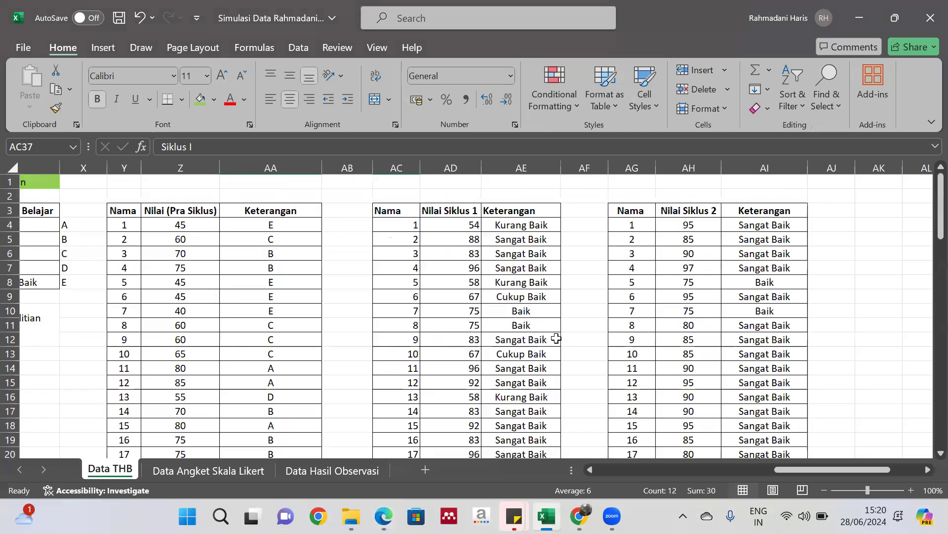
{"action": "scroll", "coordinate": [556, 338], "scroll_direction": "left", "scroll_amount": 6}
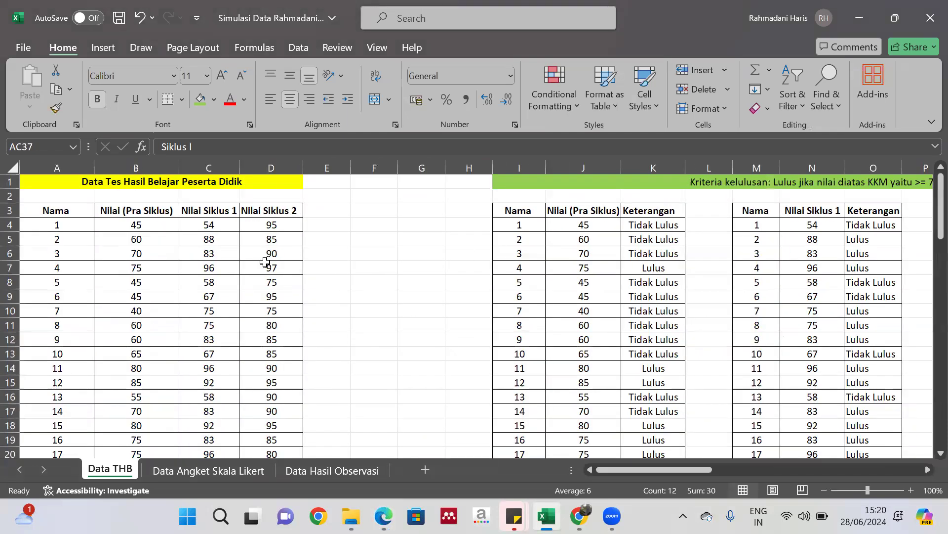
{"action": "left_click", "coordinate": [189, 239]}
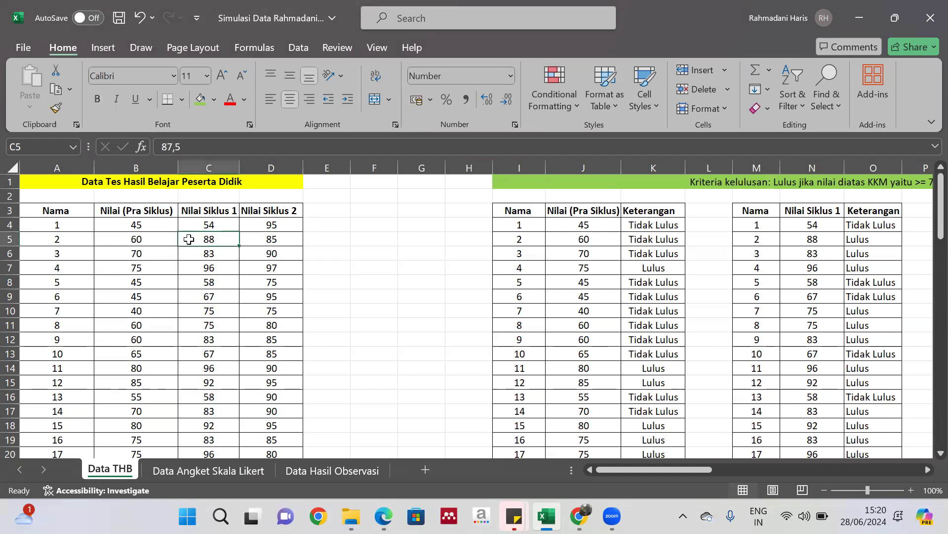
{"action": "left_click", "coordinate": [401, 140]}
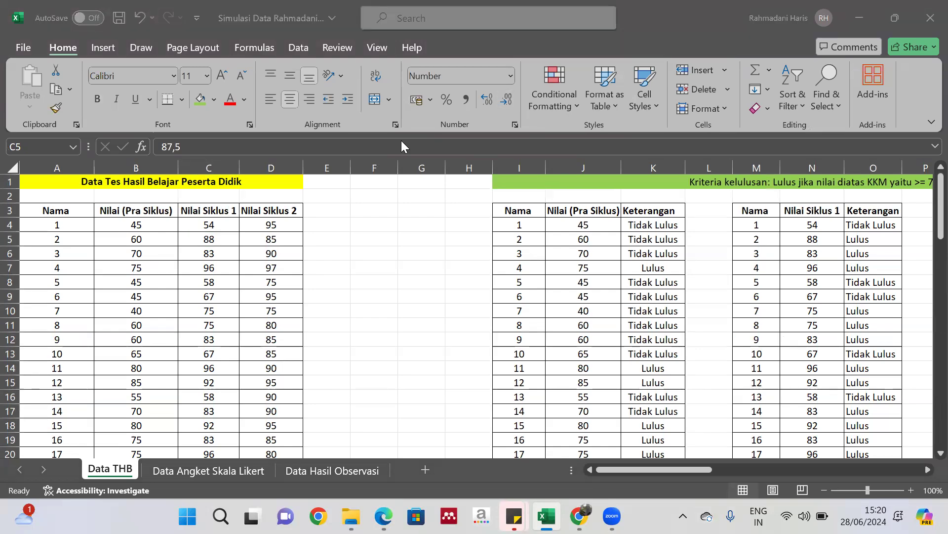